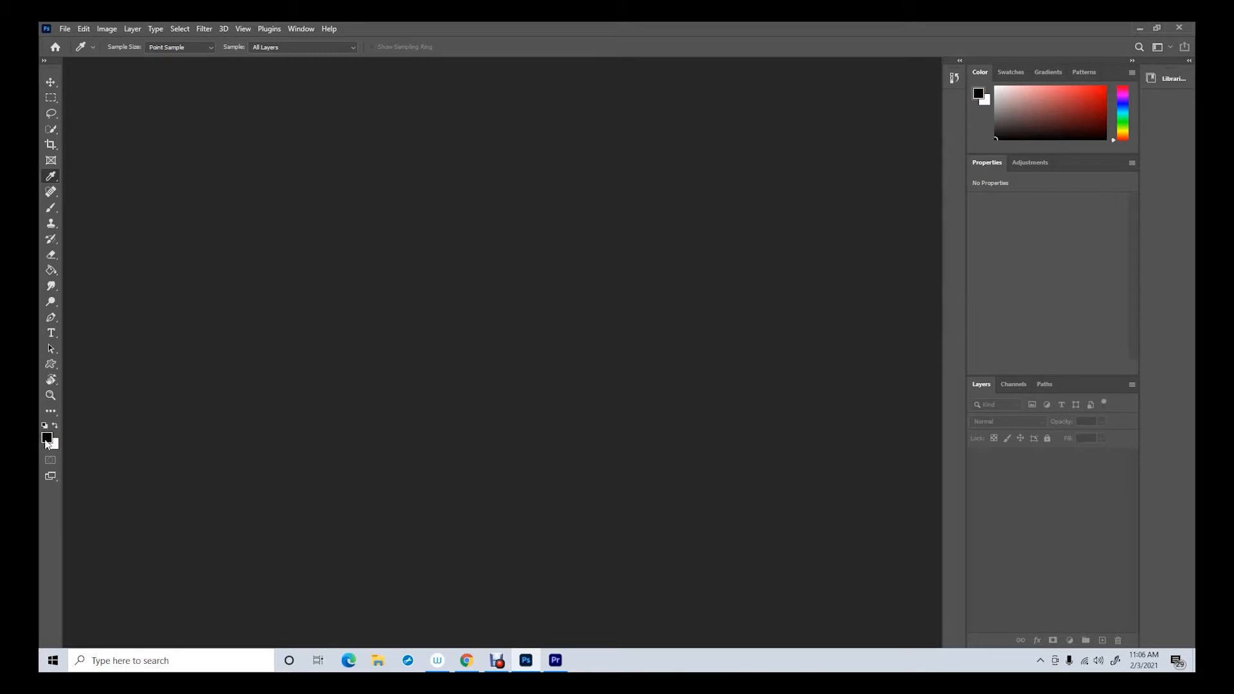
# Create a new 4000 × 3000 pixel document at 300 pixels/inch in 8-bit RGB with a transparent background
pyautogui.click(54, 426)
pyautogui.click(54, 425)
pyautogui.click(50, 82)
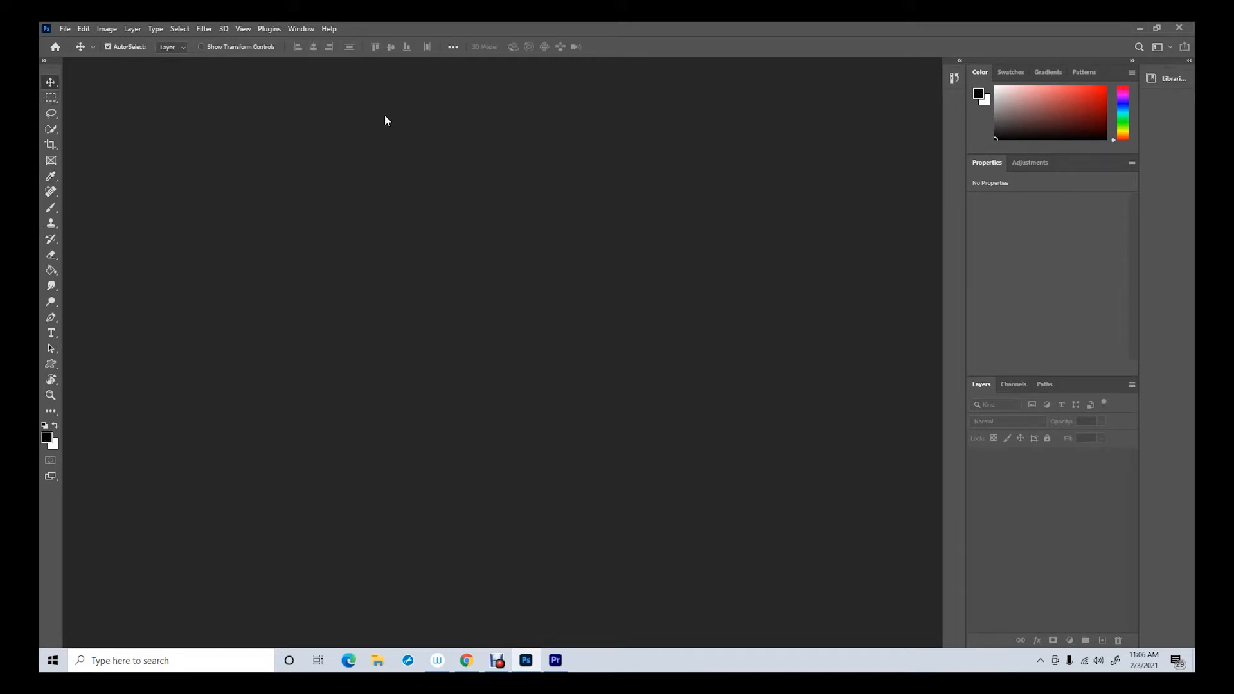
pyautogui.click(65, 29)
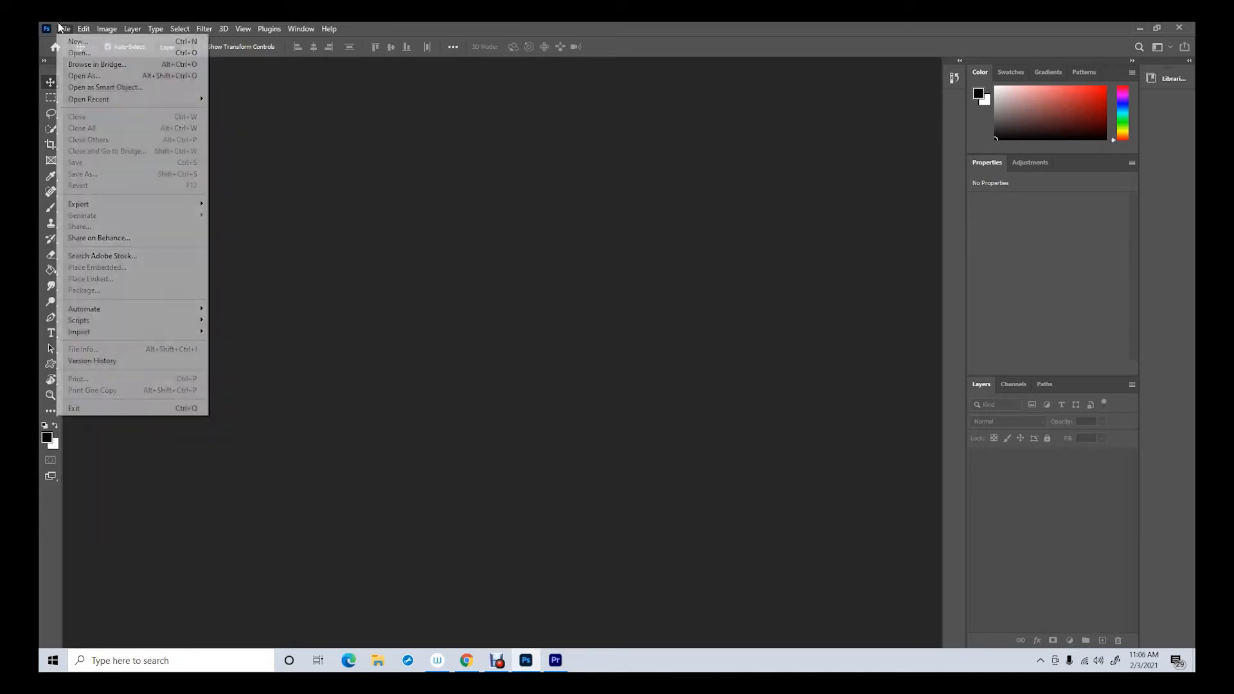
pyautogui.click(71, 42)
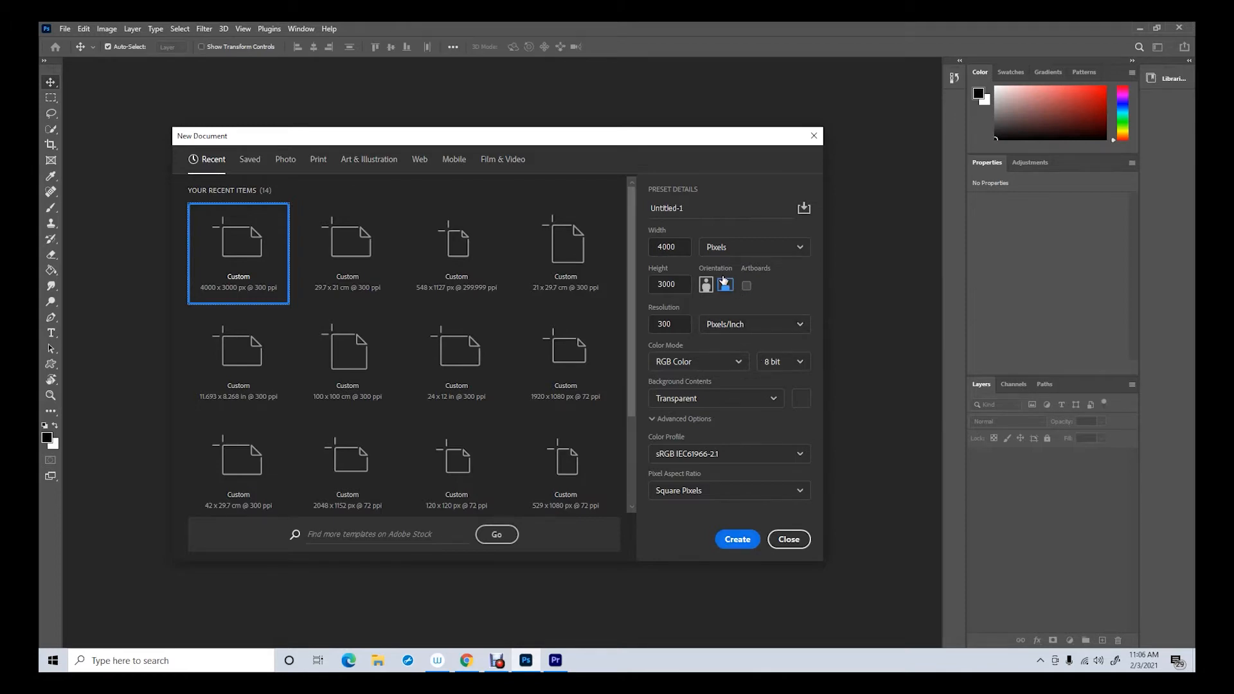
pyautogui.click(738, 540)
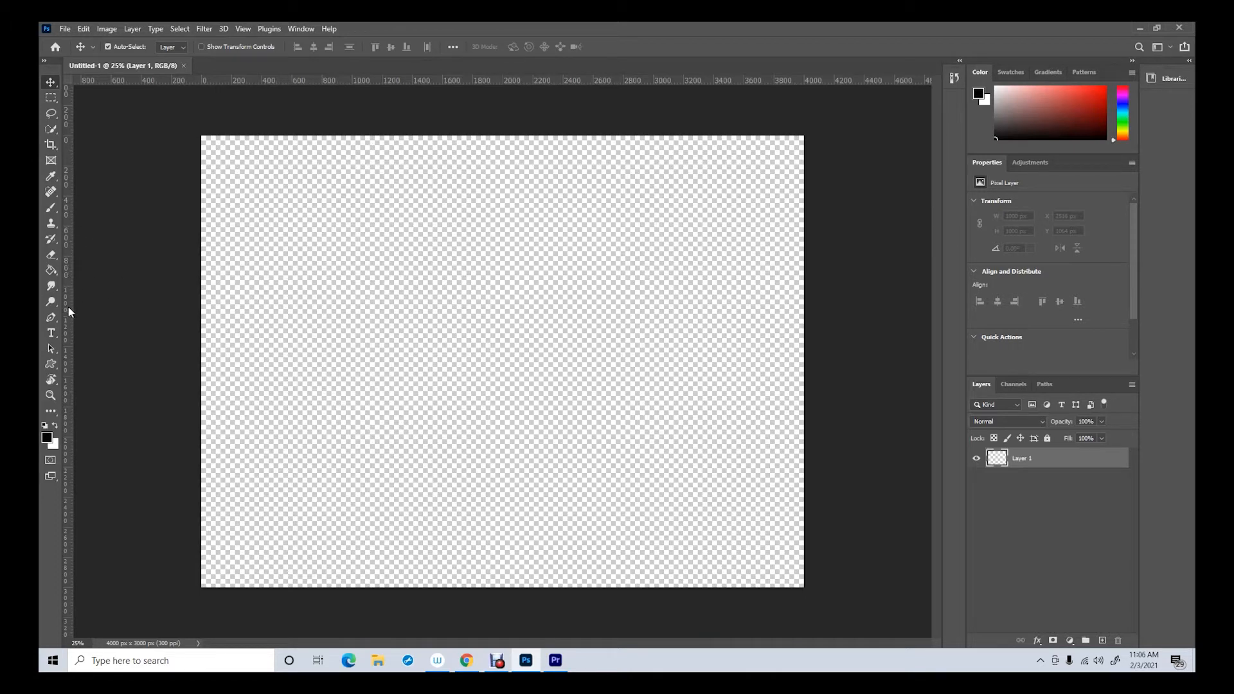
# Place a vertical ruler guide down the middle of the canvas at about 2000 px
pyautogui.click(243, 29)
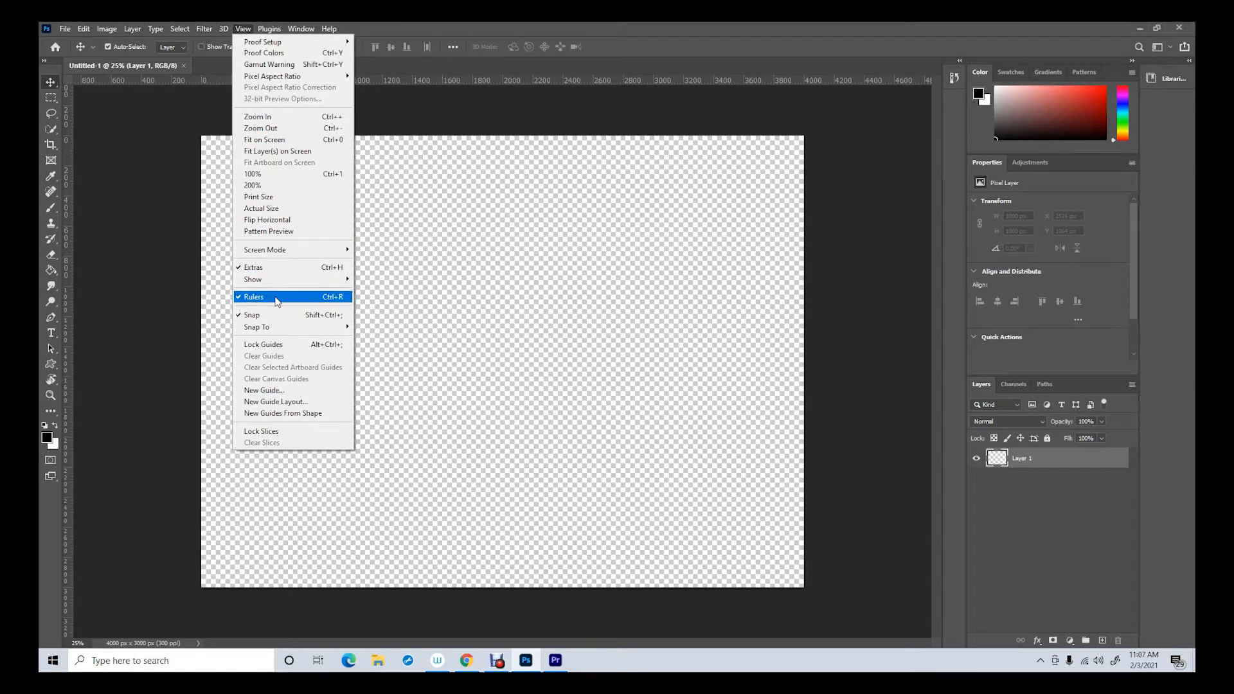
pyautogui.click(67, 407)
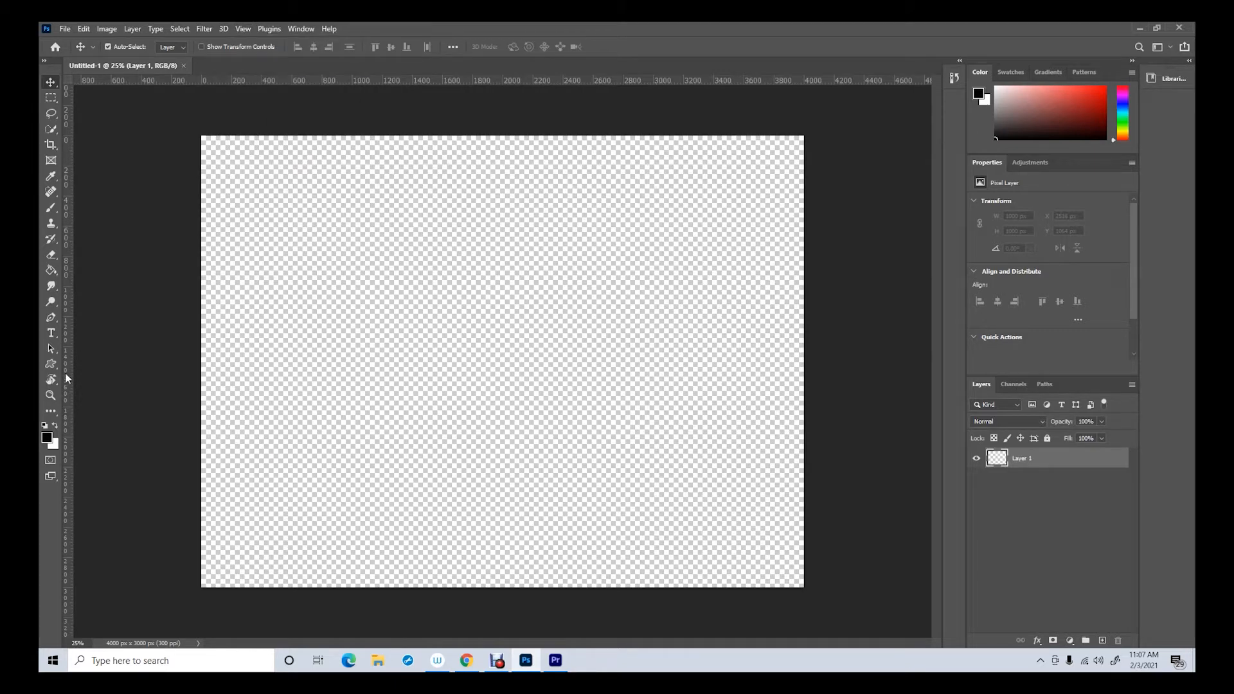
pyautogui.moveTo(65, 375); pyautogui.dragTo(506, 362)
# Rename the existing layer as black and fill it entirely with black
pyautogui.doubleClick(1021, 459)
pyautogui.click(51, 271)
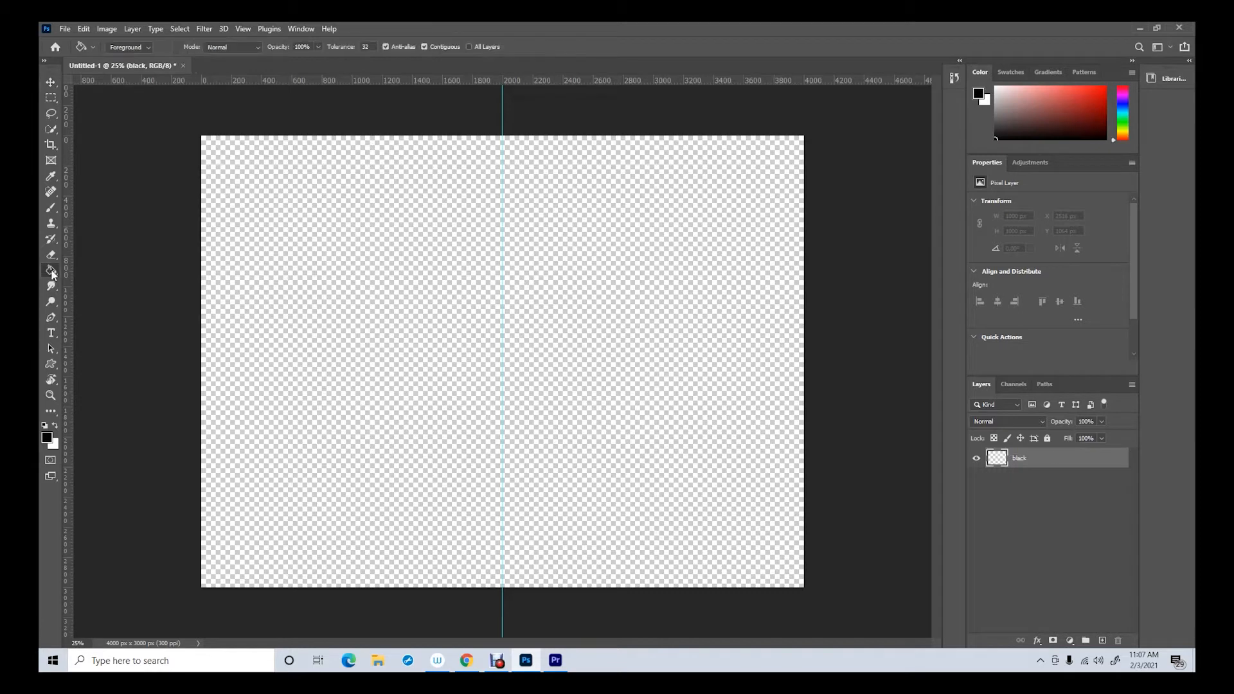
pyautogui.click(450, 341)
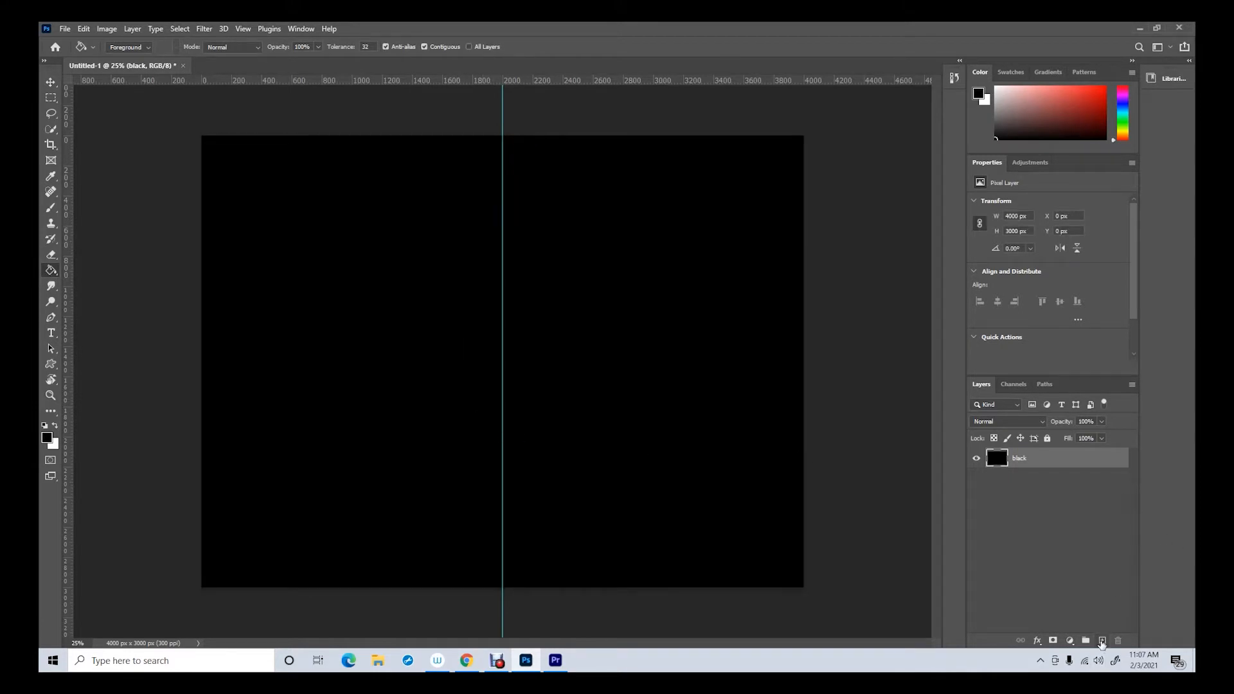
# Add a new layer above the black one and name it white
pyautogui.click(1101, 641)
pyautogui.doubleClick(1023, 457)
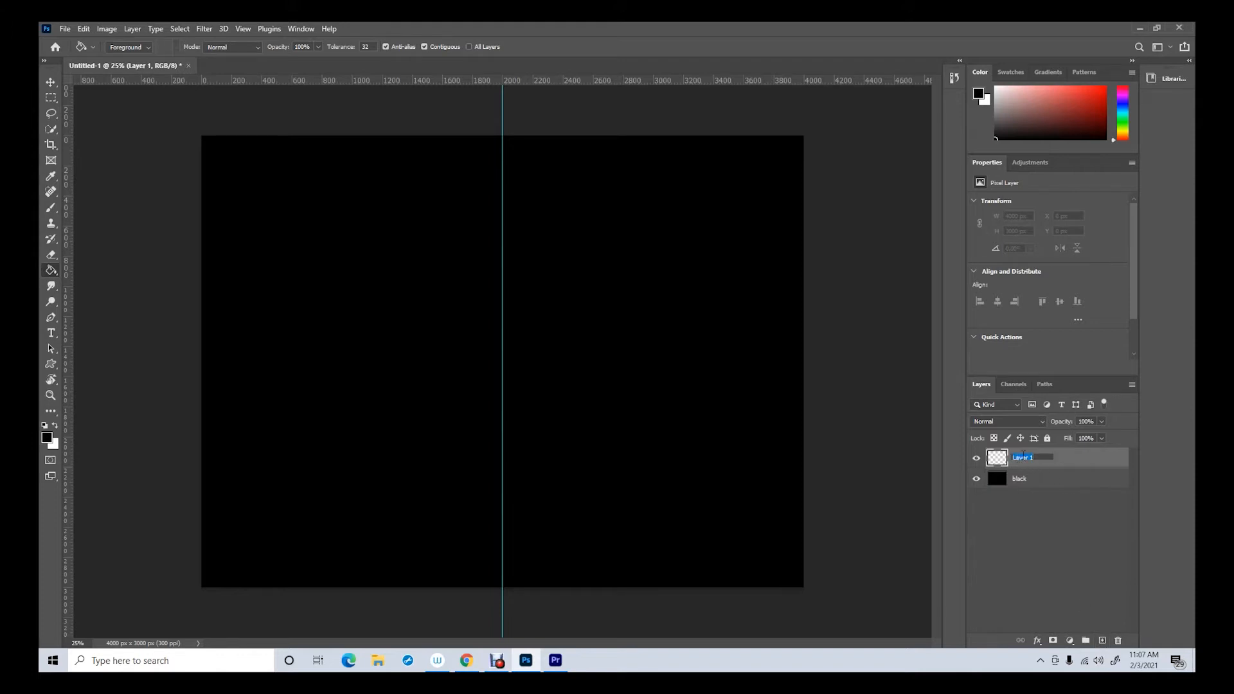
pyautogui.write('white')
pyautogui.press('Return')
# Select the 2000 × 3000 px half of the canvas right of the guide, fill it with white, and deselect
pyautogui.click(51, 97)
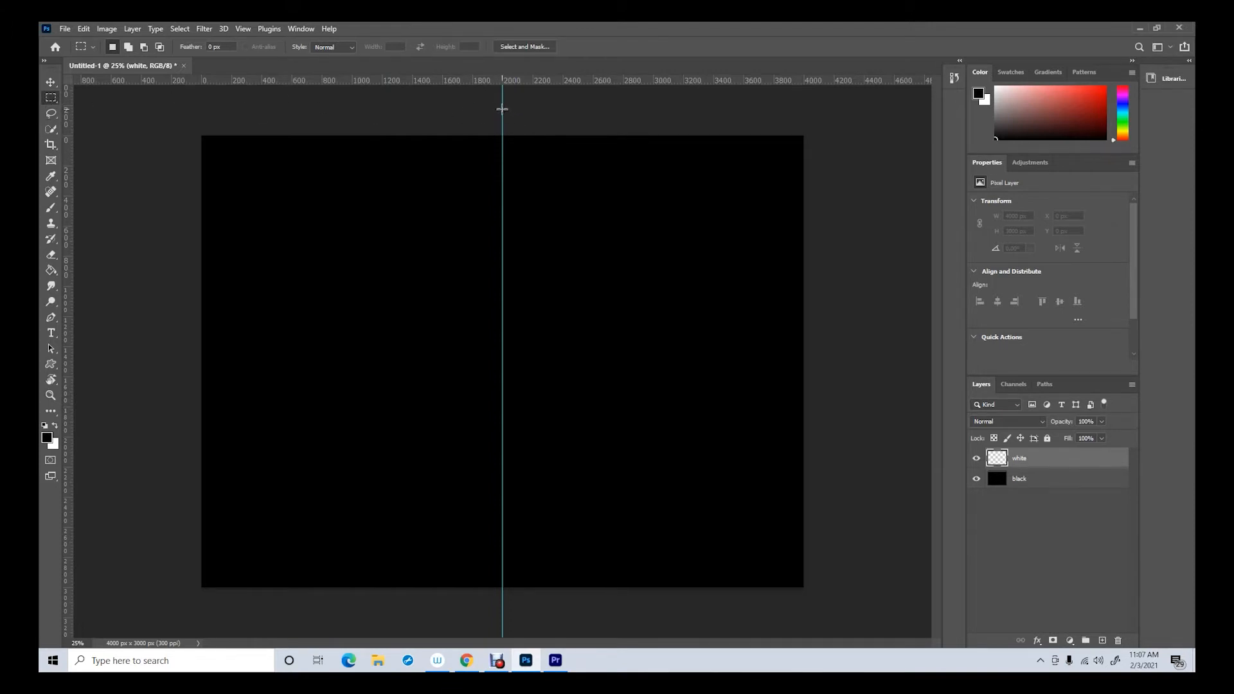
pyautogui.moveTo(502, 136); pyautogui.dragTo(886, 611)
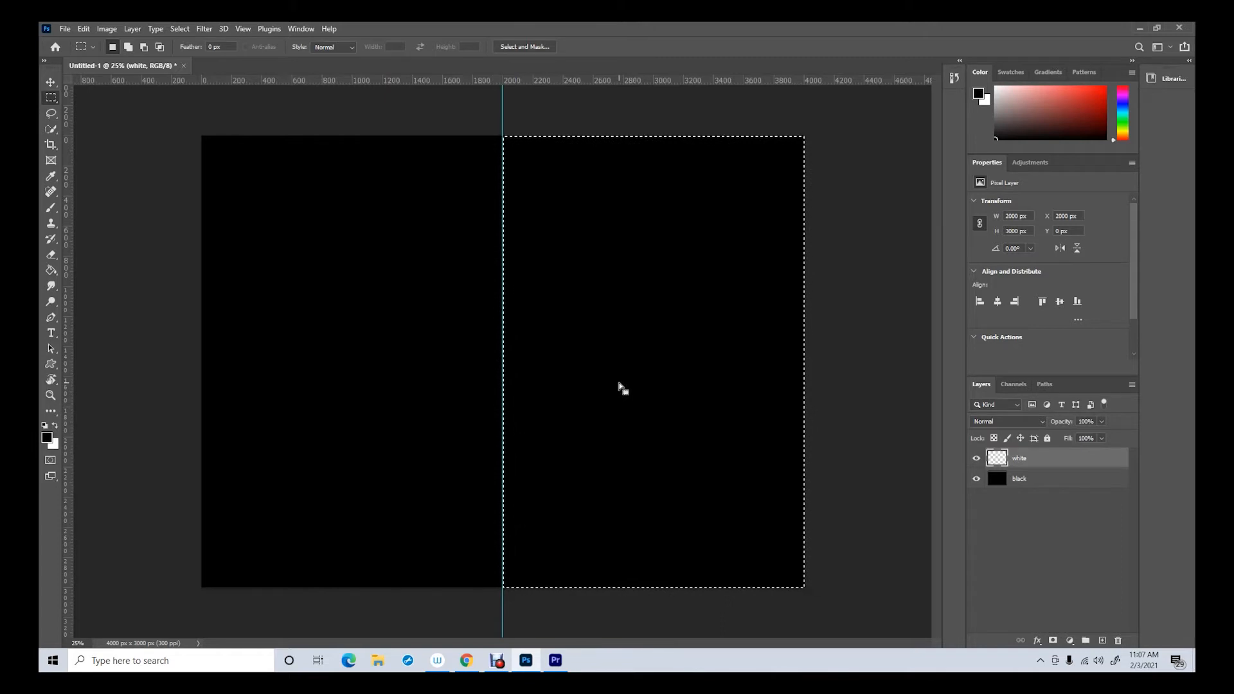
pyautogui.click(56, 427)
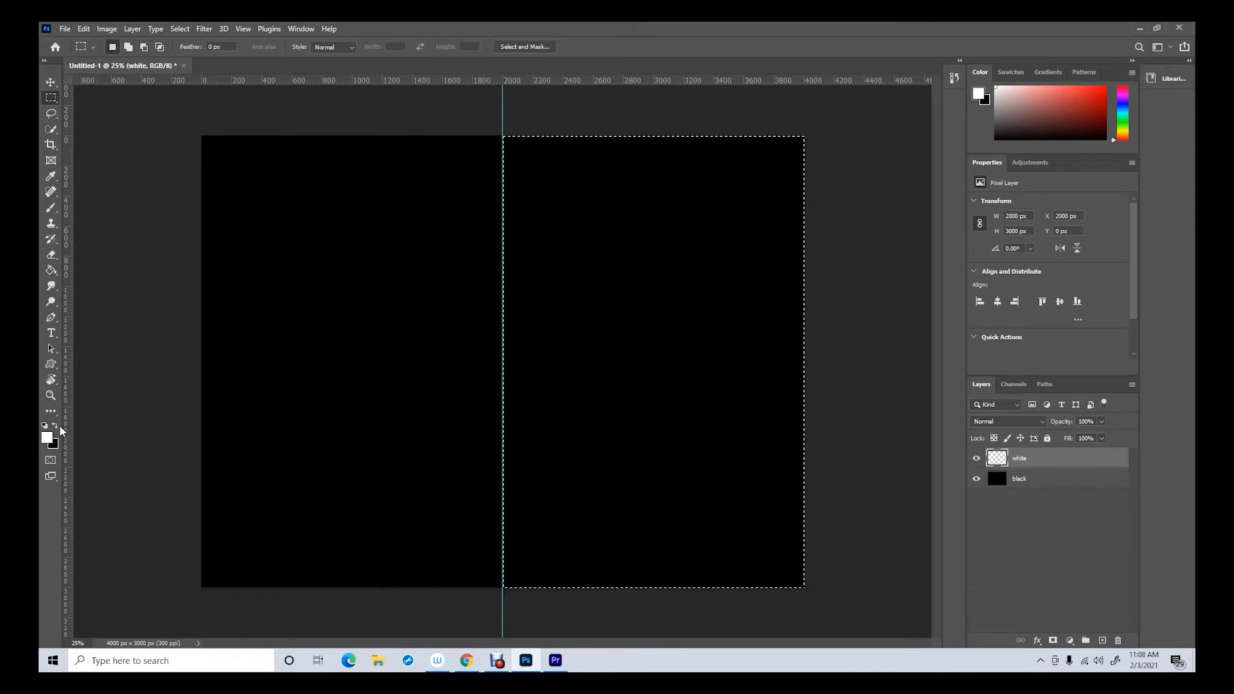
pyautogui.click(51, 270)
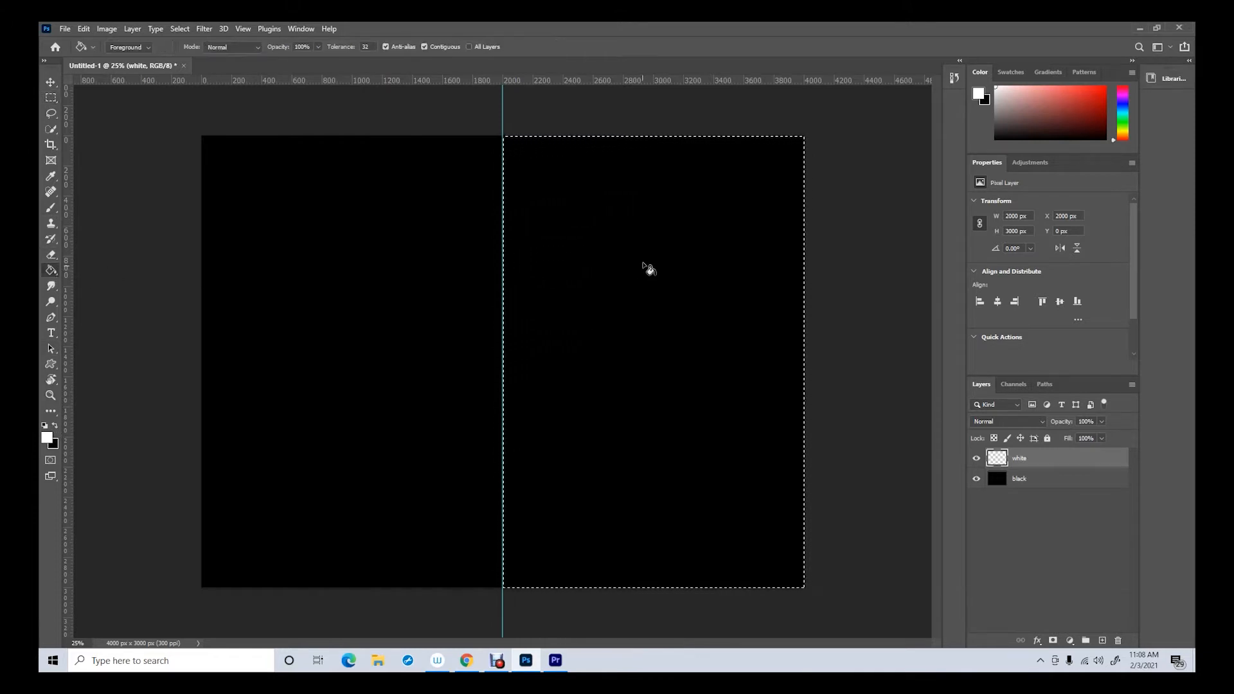
pyautogui.click(665, 243)
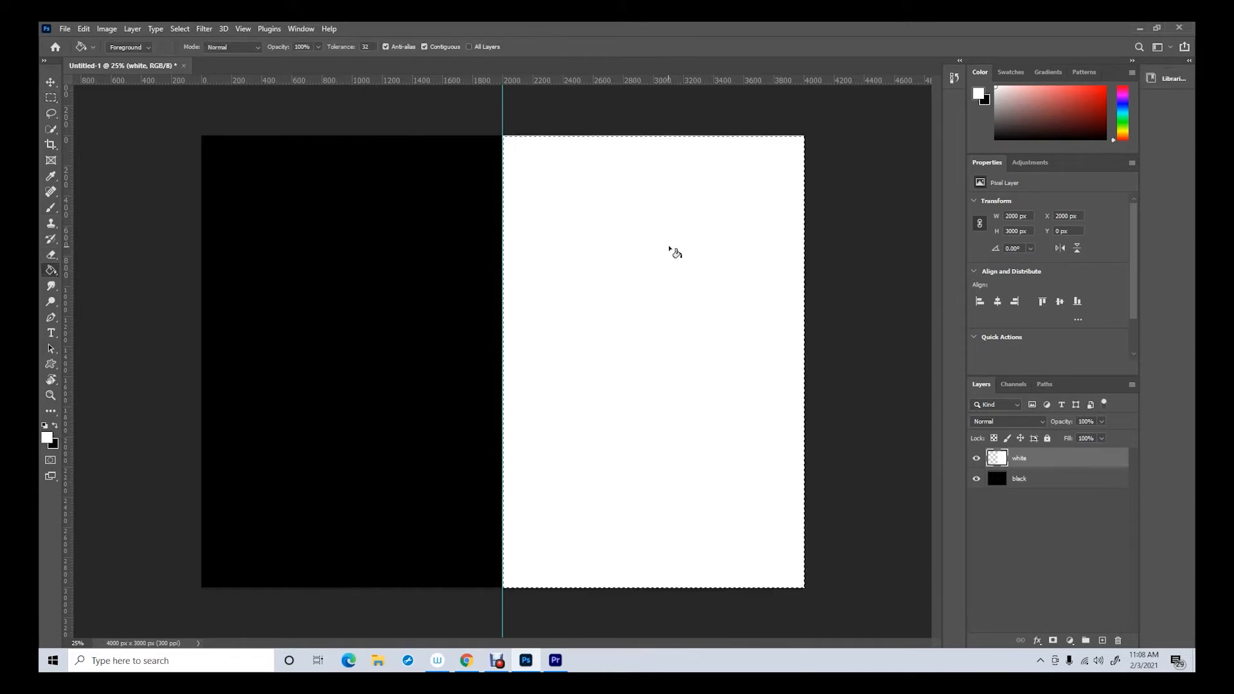
pyautogui.click(51, 99)
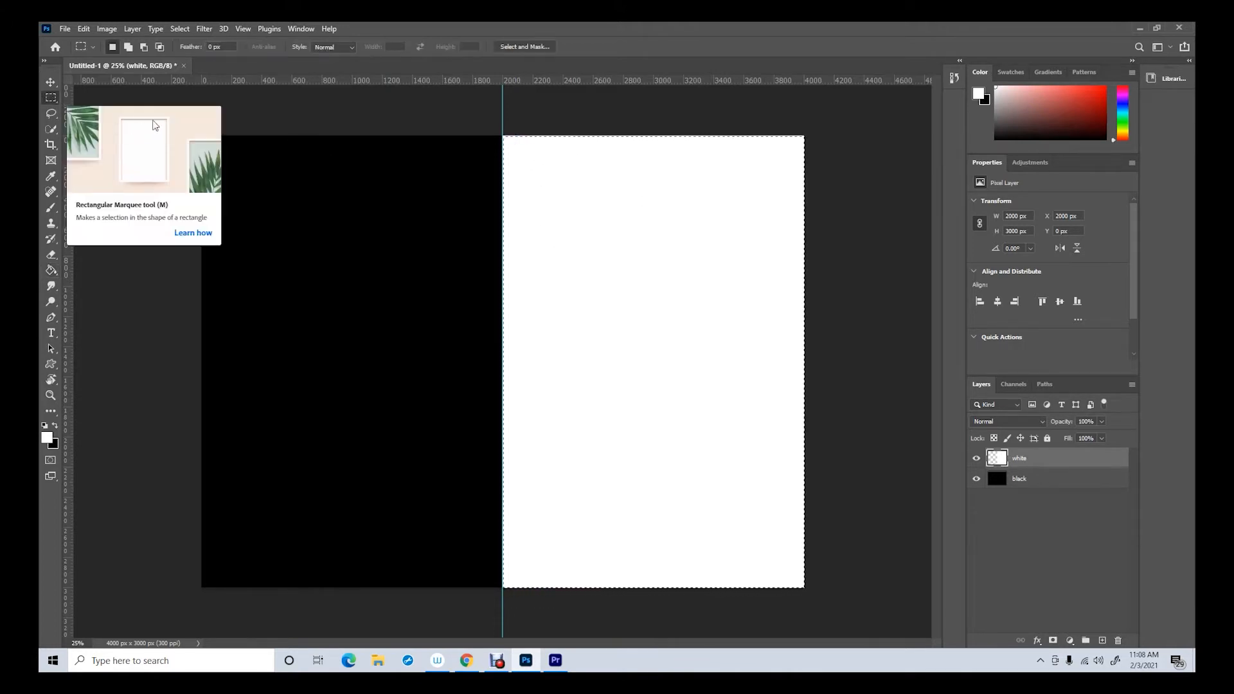
pyautogui.click(270, 107)
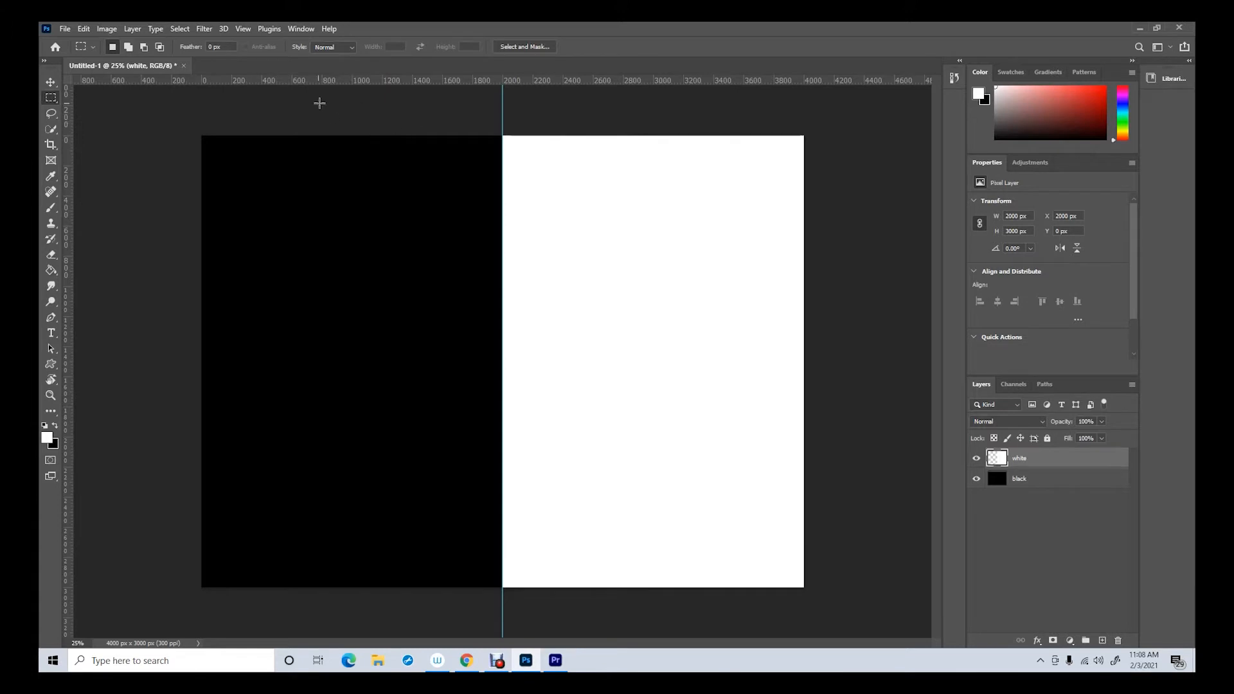
# Remove the vertical guide from the canvas and swap the foreground colour back to black
pyautogui.click(51, 83)
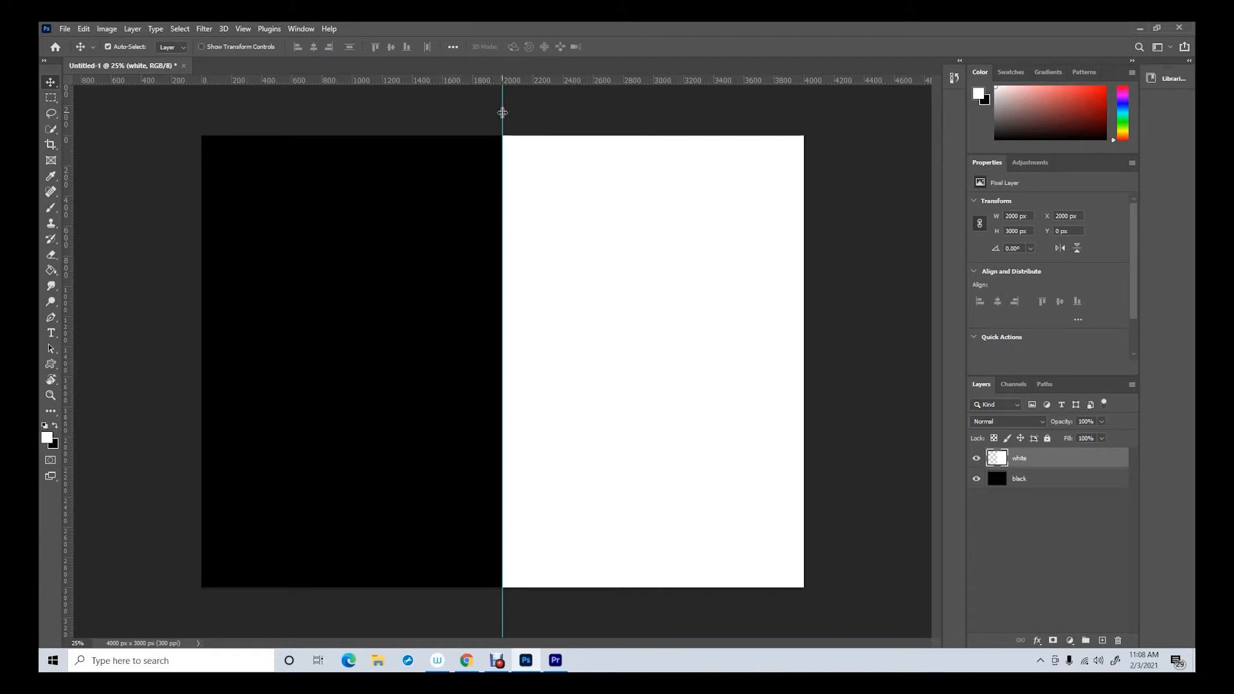
pyautogui.moveTo(502, 113); pyautogui.dragTo(42, 156)
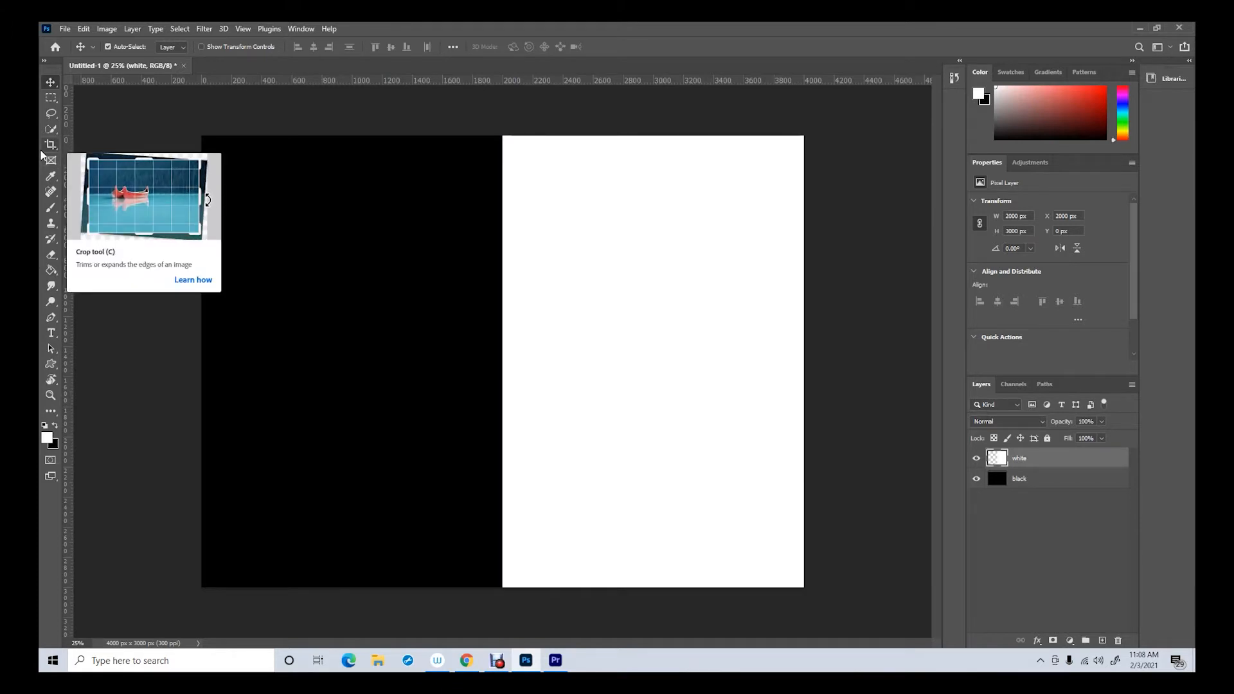
pyautogui.click(55, 428)
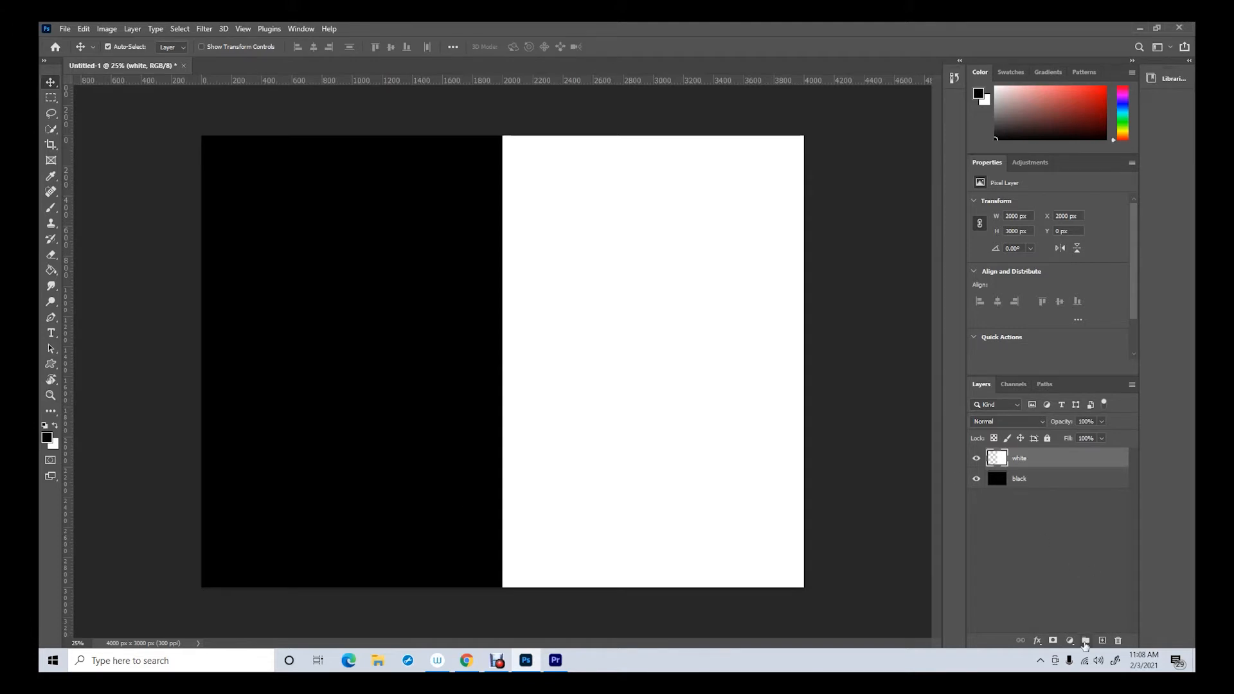
# Add three new layers above the white layer and name them red, green and blue from the lowest upward
pyautogui.click(1104, 643)
pyautogui.click(1104, 643)
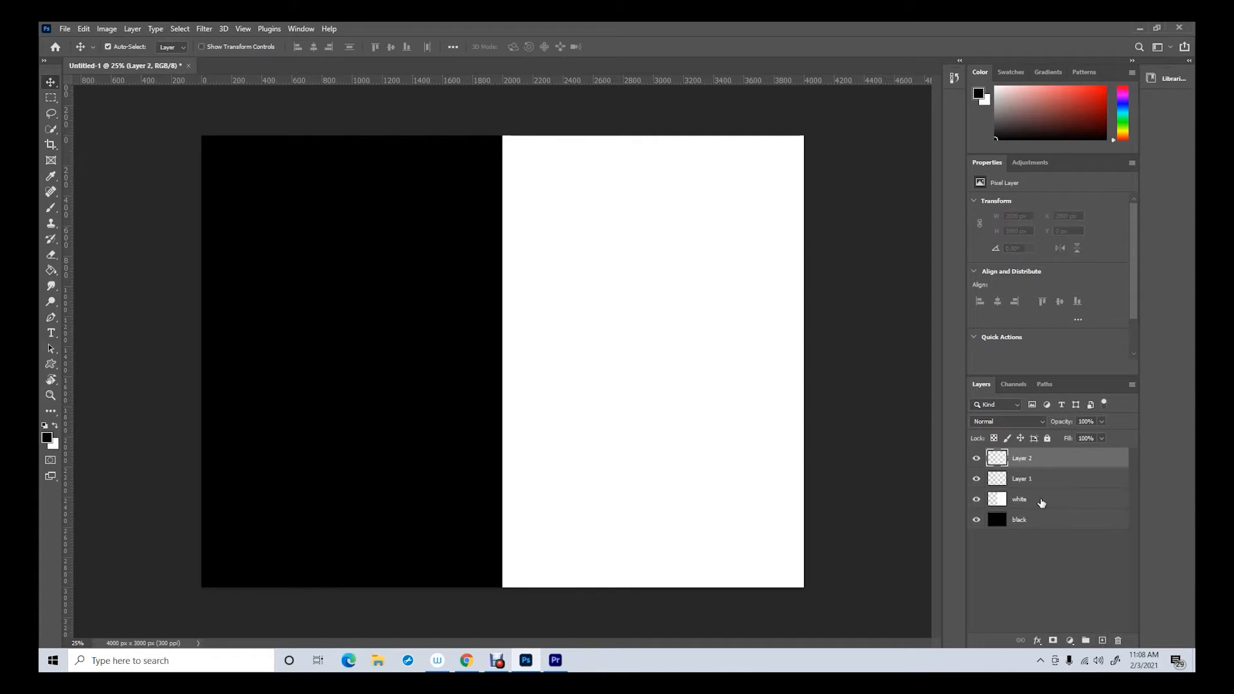
pyautogui.click(1104, 643)
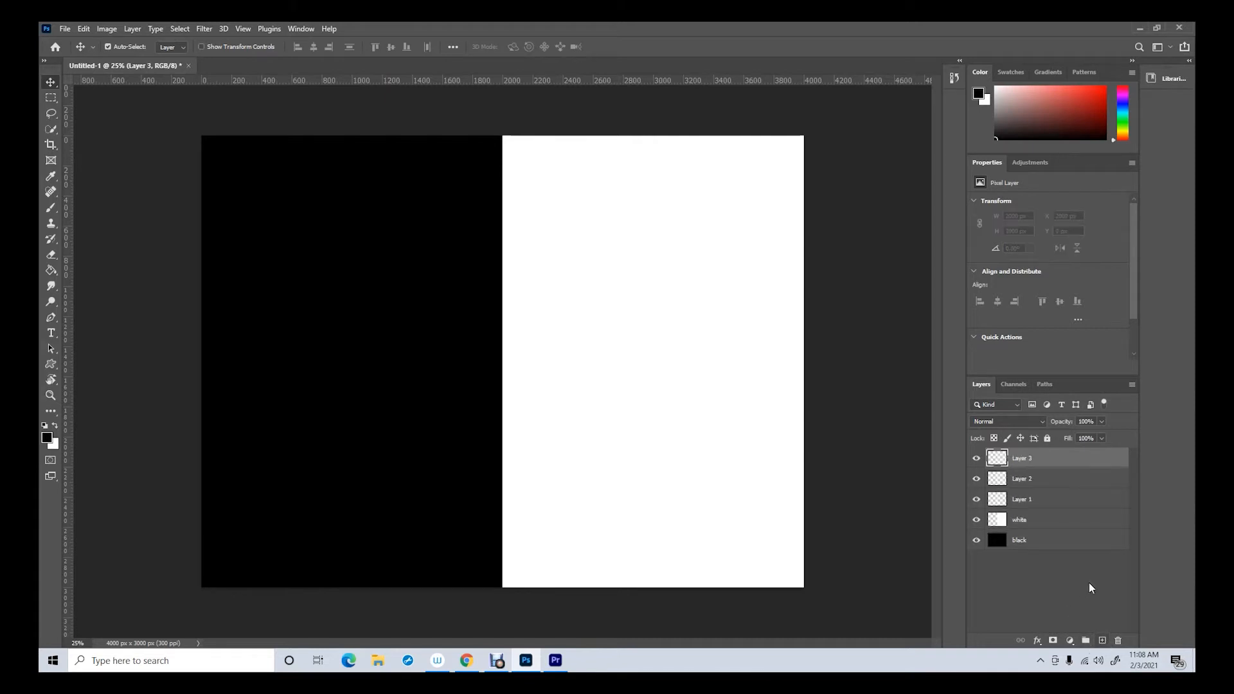
pyautogui.doubleClick(1023, 498)
pyautogui.write('red')
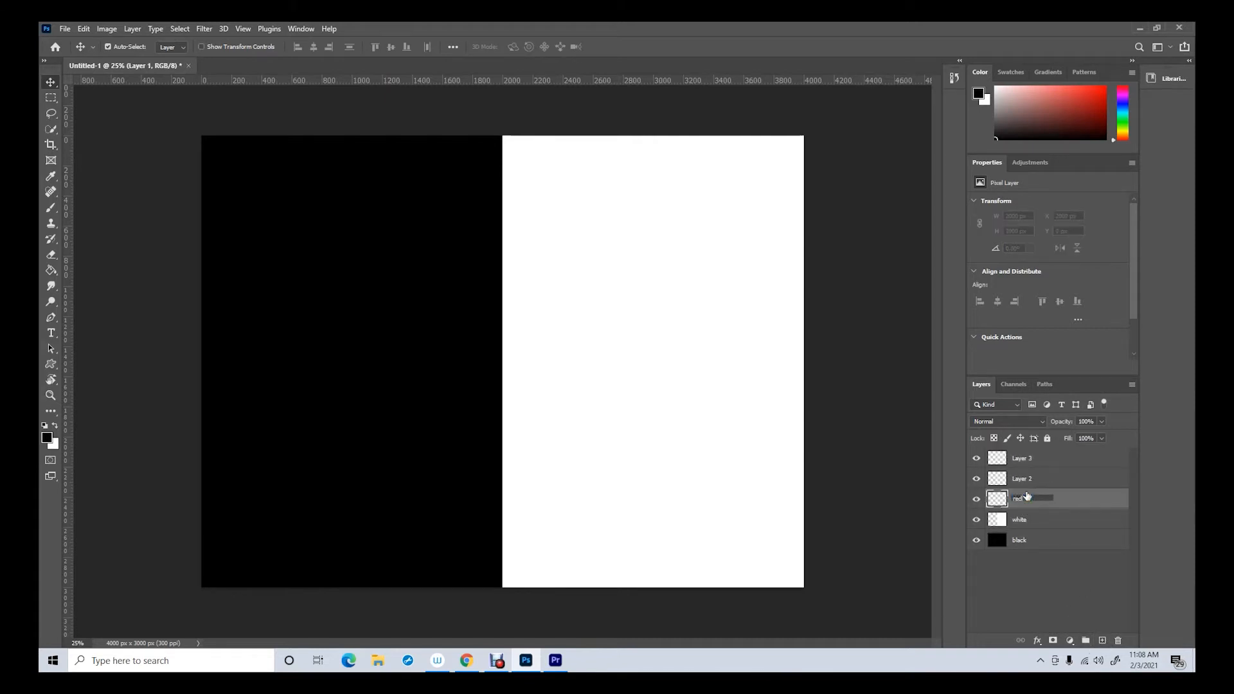
pyautogui.doubleClick(1024, 478)
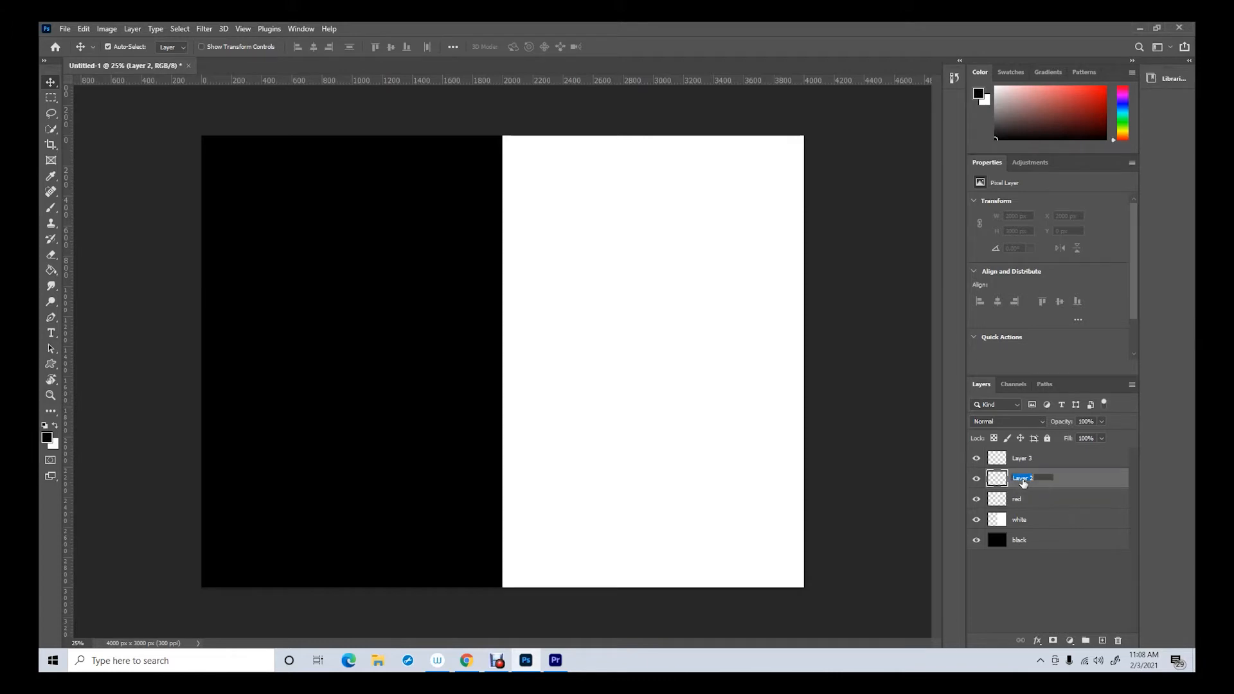
pyautogui.write('d')
pyautogui.doubleClick(1027, 457)
pyautogui.write('b')
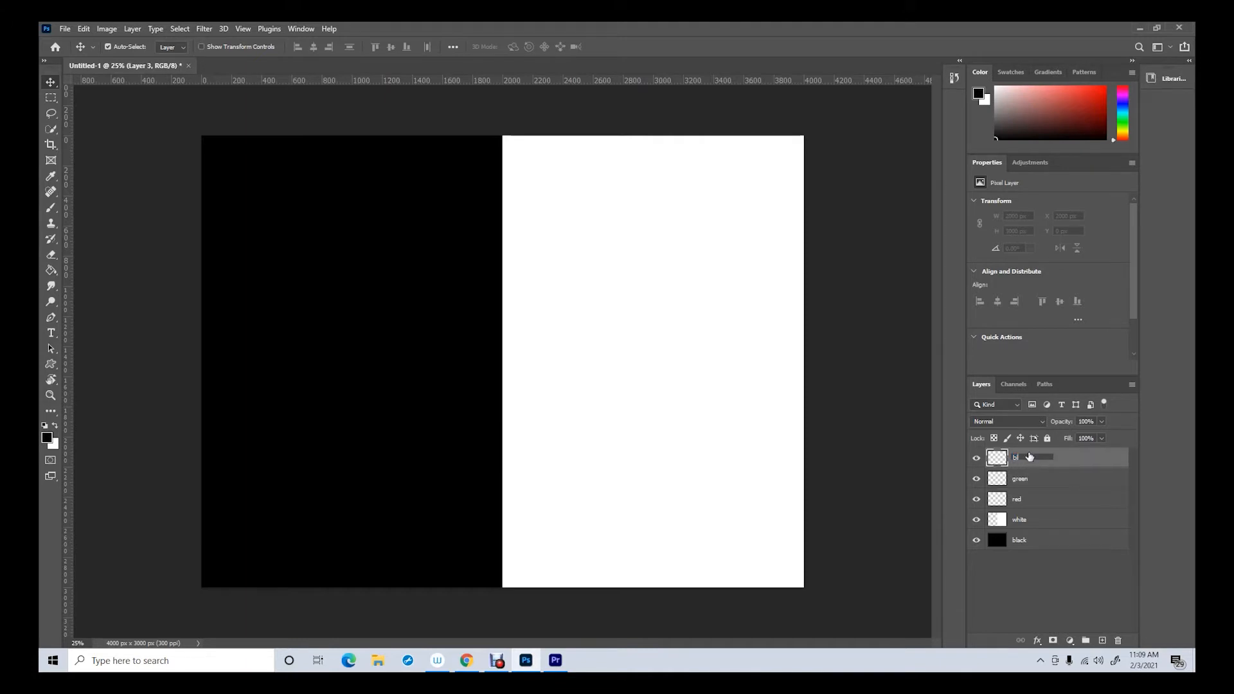
pyautogui.write('lue')
# Select the red layer and try foreground colours with a red value of 50 and 100
pyautogui.click(1020, 501)
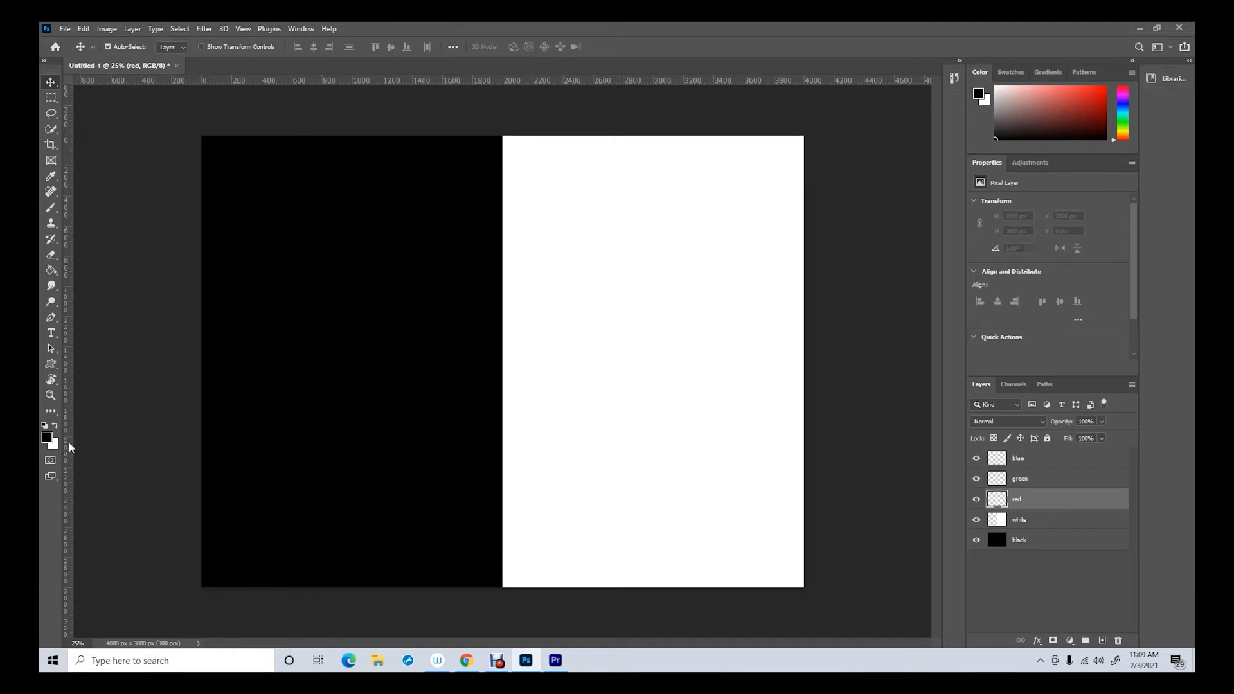
pyautogui.click(48, 437)
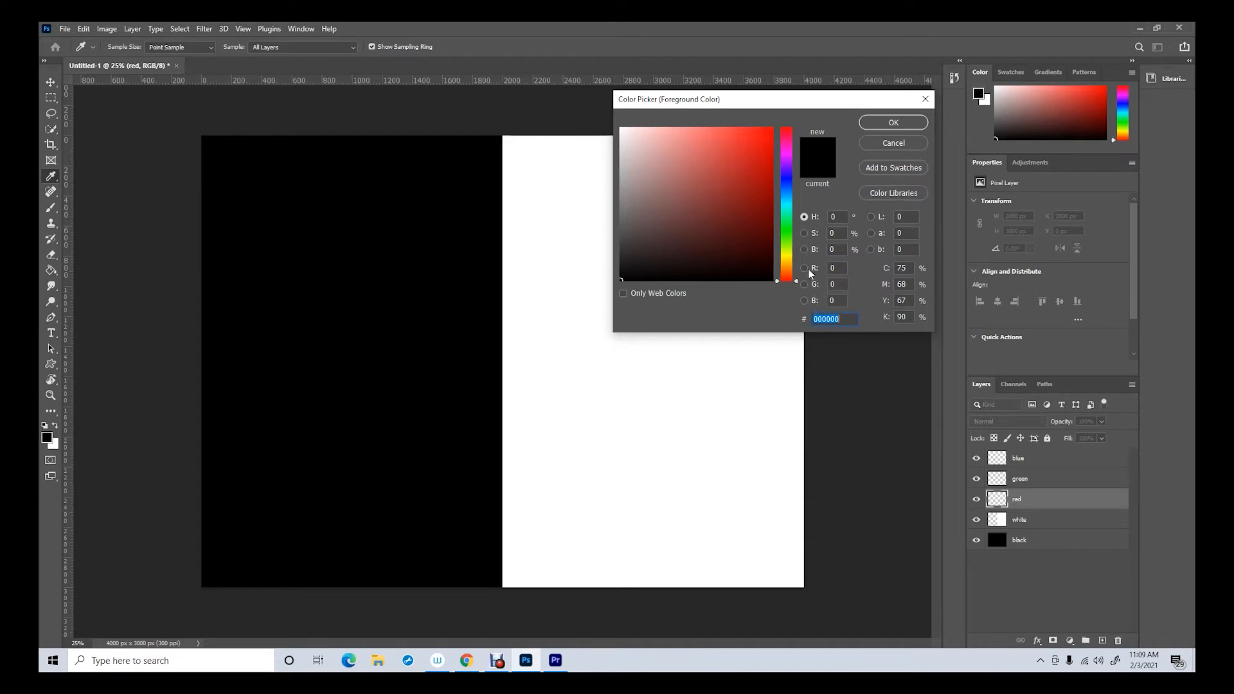
pyautogui.click(839, 268)
pyautogui.moveTo(841, 267); pyautogui.dragTo(828, 267)
pyautogui.moveTo(836, 267); pyautogui.dragTo(828, 269)
pyautogui.write('20')
pyautogui.press('BackSpace')
pyautogui.press('BackSpace')
pyautogui.write('50')
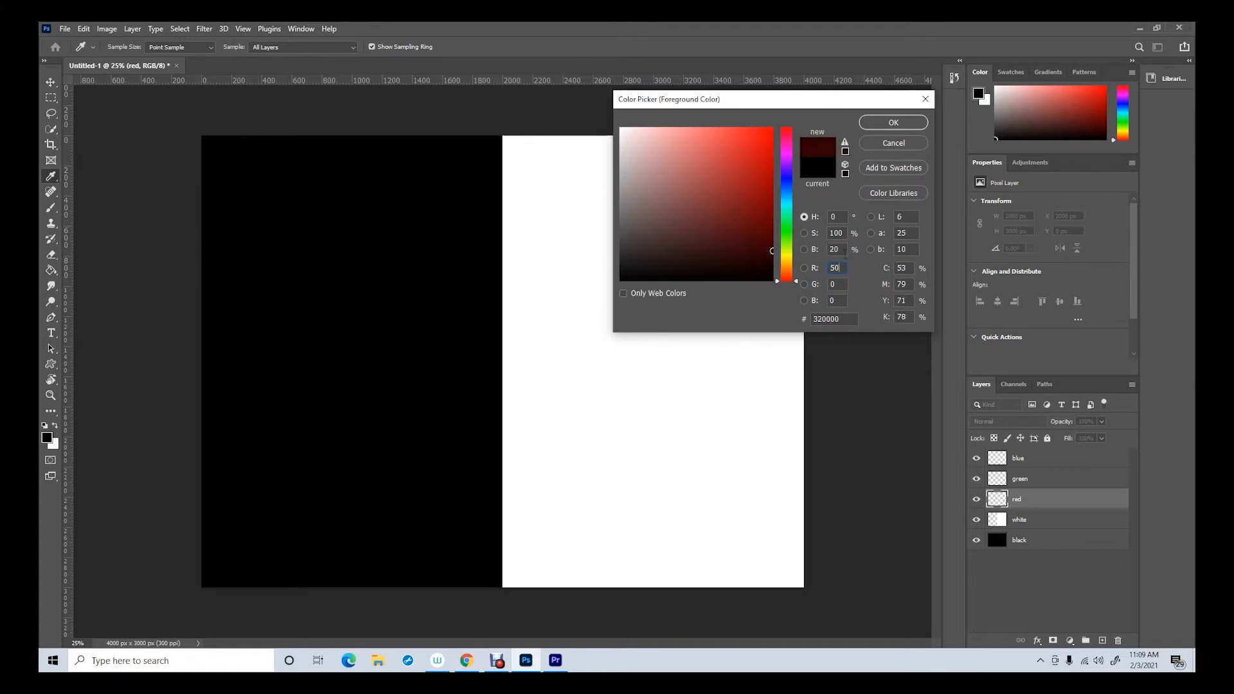
pyautogui.doubleClick(835, 268)
pyautogui.write('2')
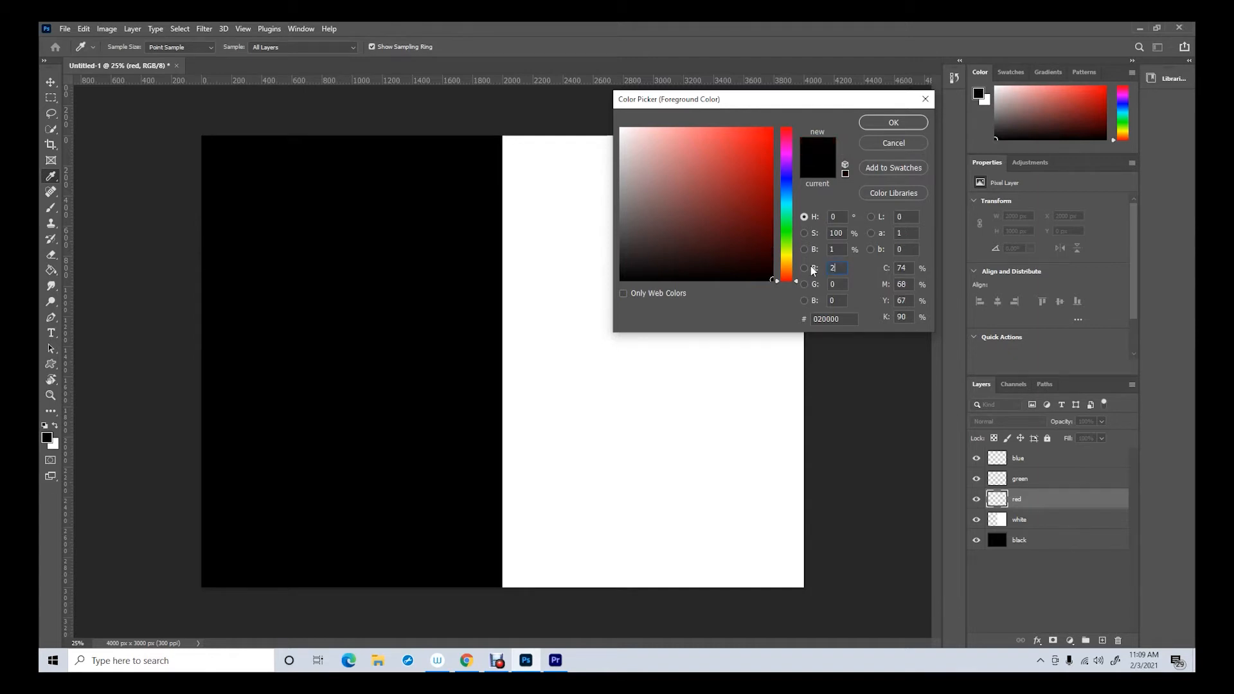
pyautogui.write('00')
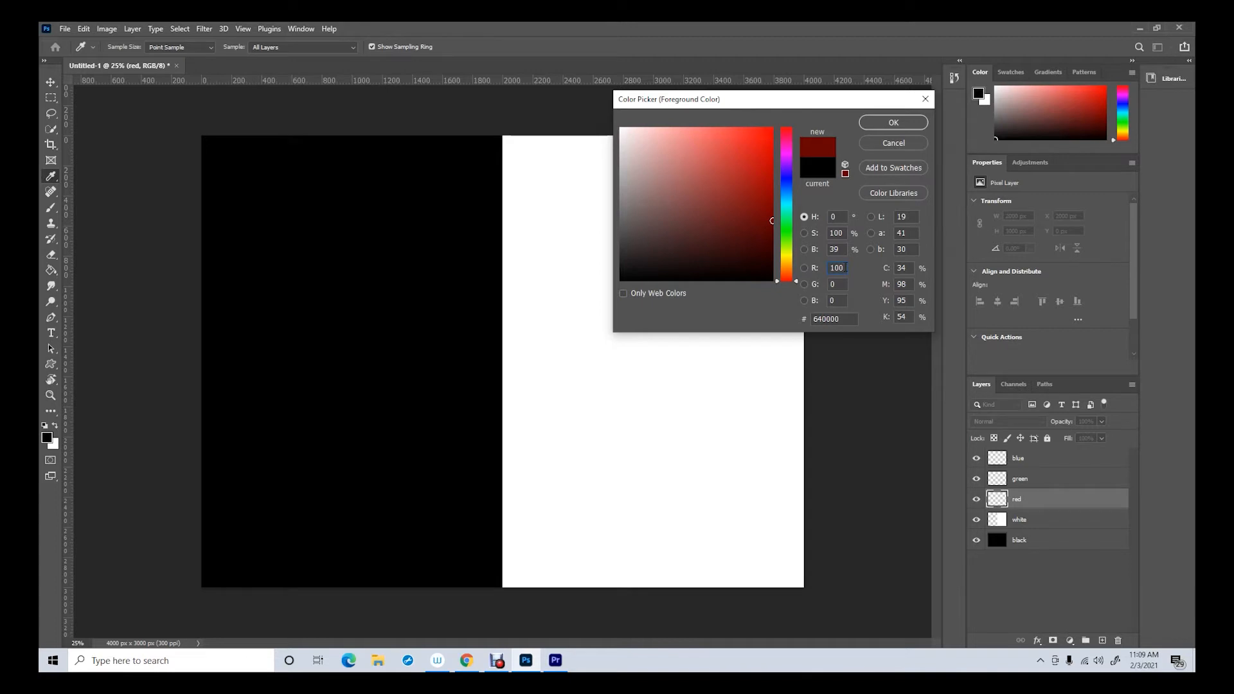
# Set the foreground colour to pure red with R 255, G 0 and B 0
pyautogui.moveTo(846, 267); pyautogui.dragTo(827, 263)
pyautogui.write('255')
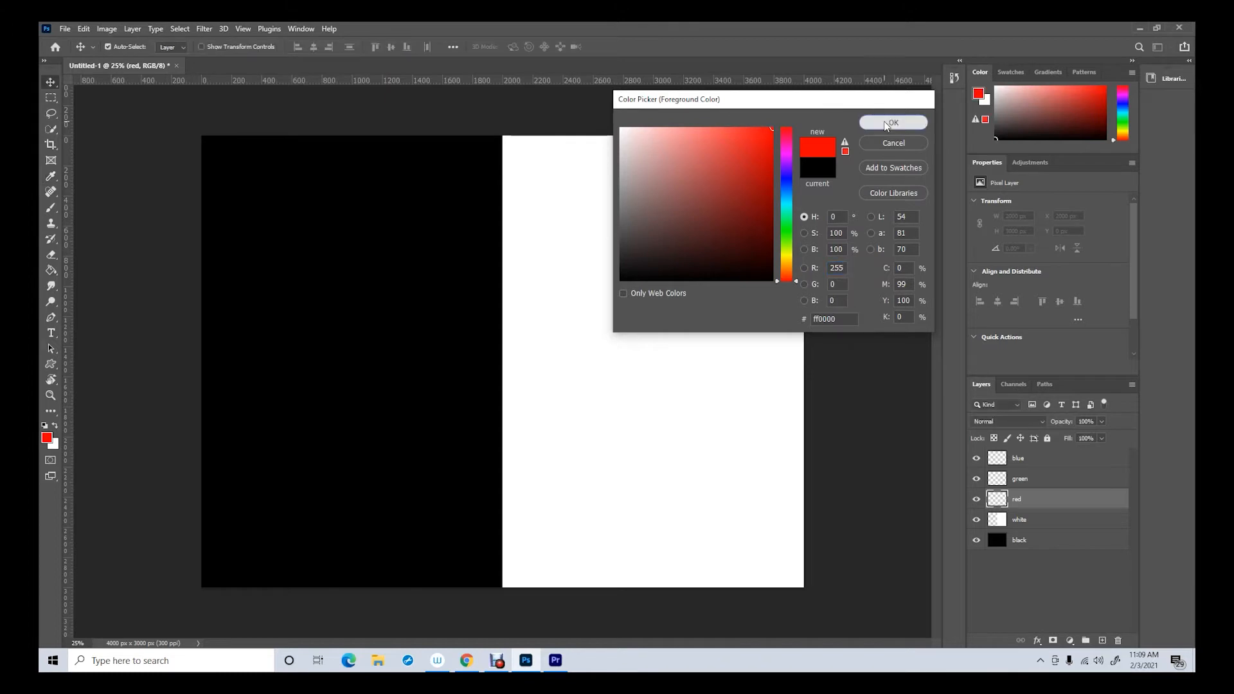
pyautogui.click(885, 122)
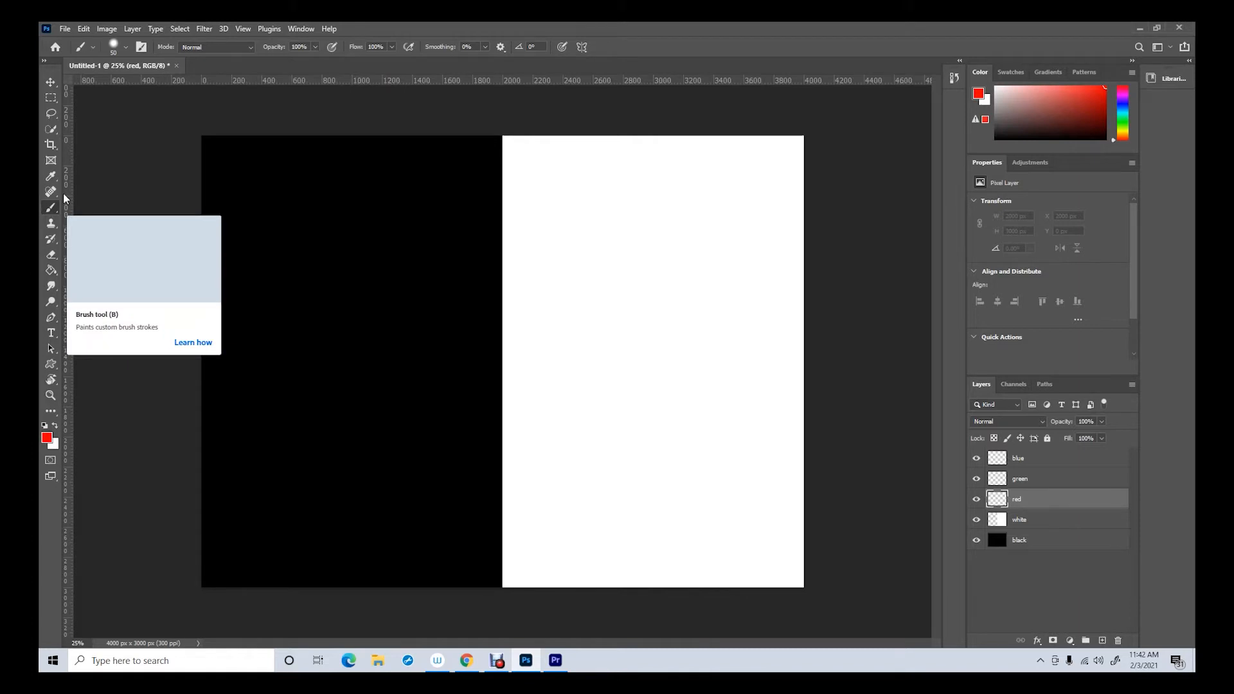
# Set the brush to 1000 px with 100% hardness and paint a single red circle on the canvas's black half
pyautogui.click(126, 47)
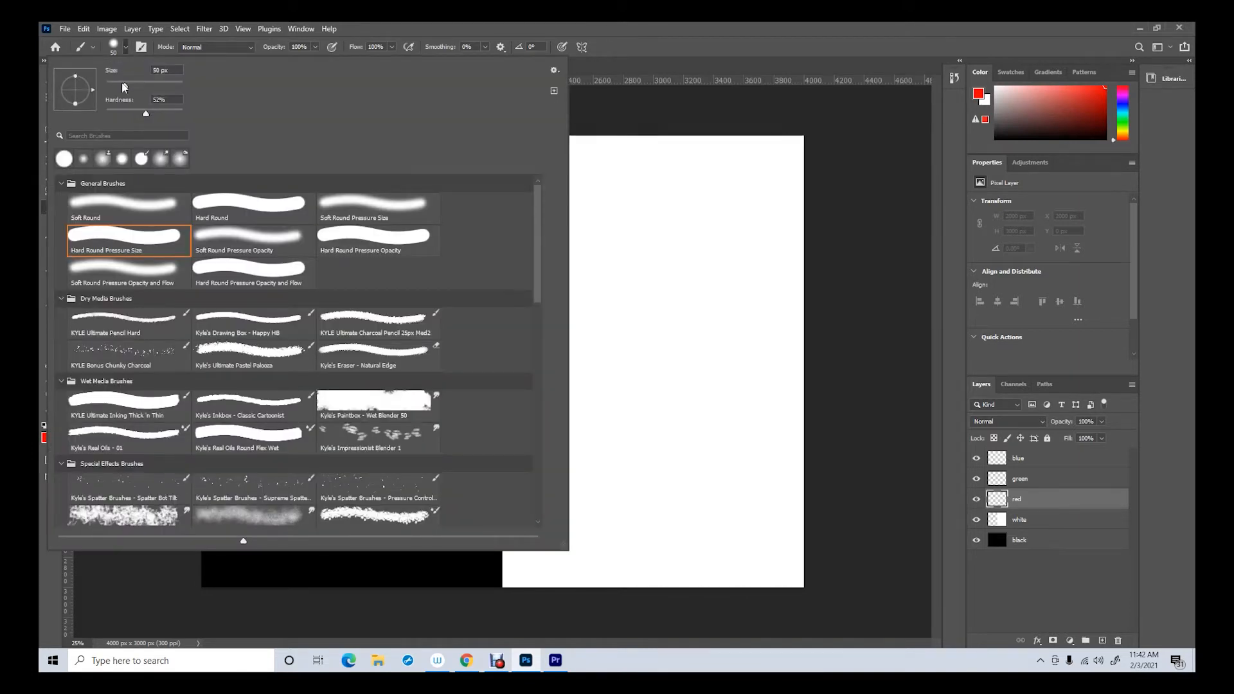
pyautogui.moveTo(168, 70); pyautogui.dragTo(137, 70)
pyautogui.write('1000')
pyautogui.moveTo(144, 114); pyautogui.dragTo(205, 113)
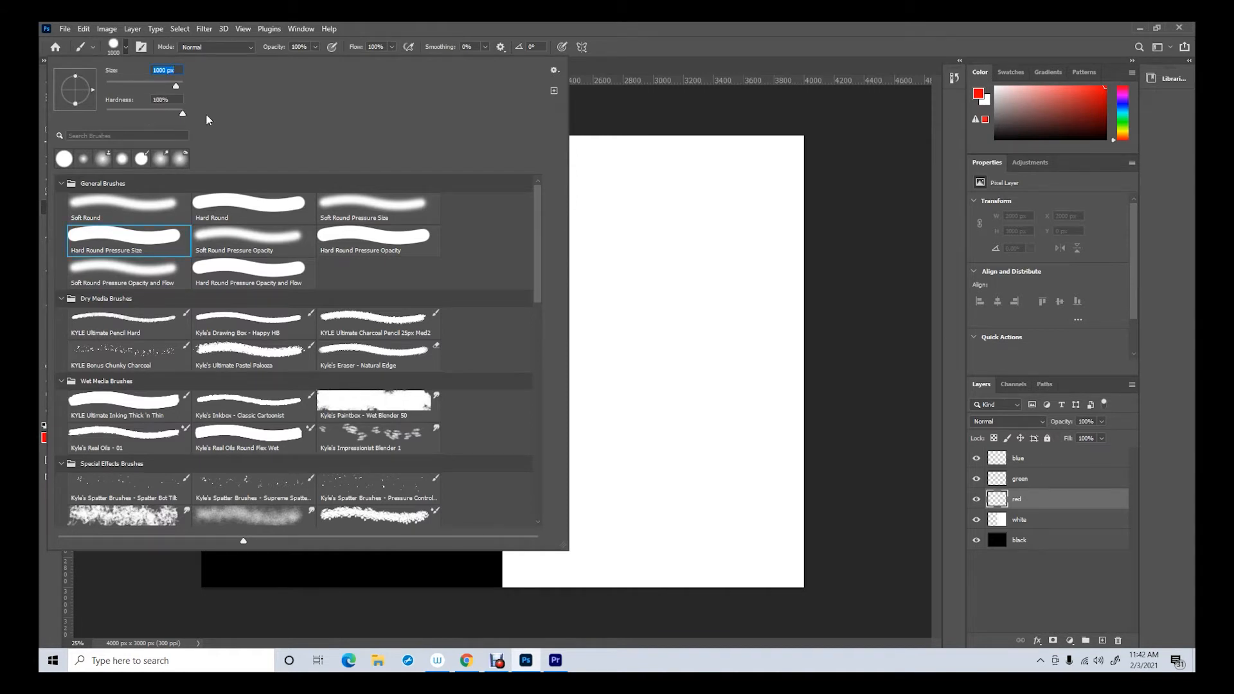
pyautogui.press('Tab')
pyautogui.click(604, 24)
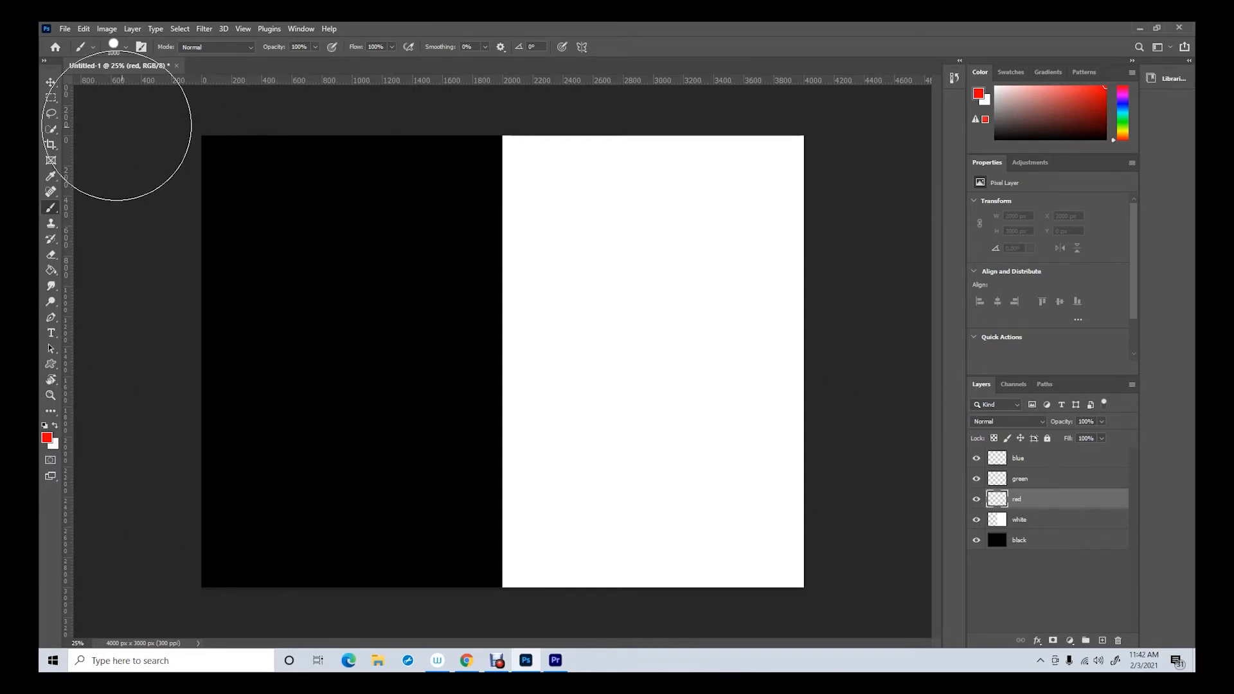
pyautogui.click(305, 313)
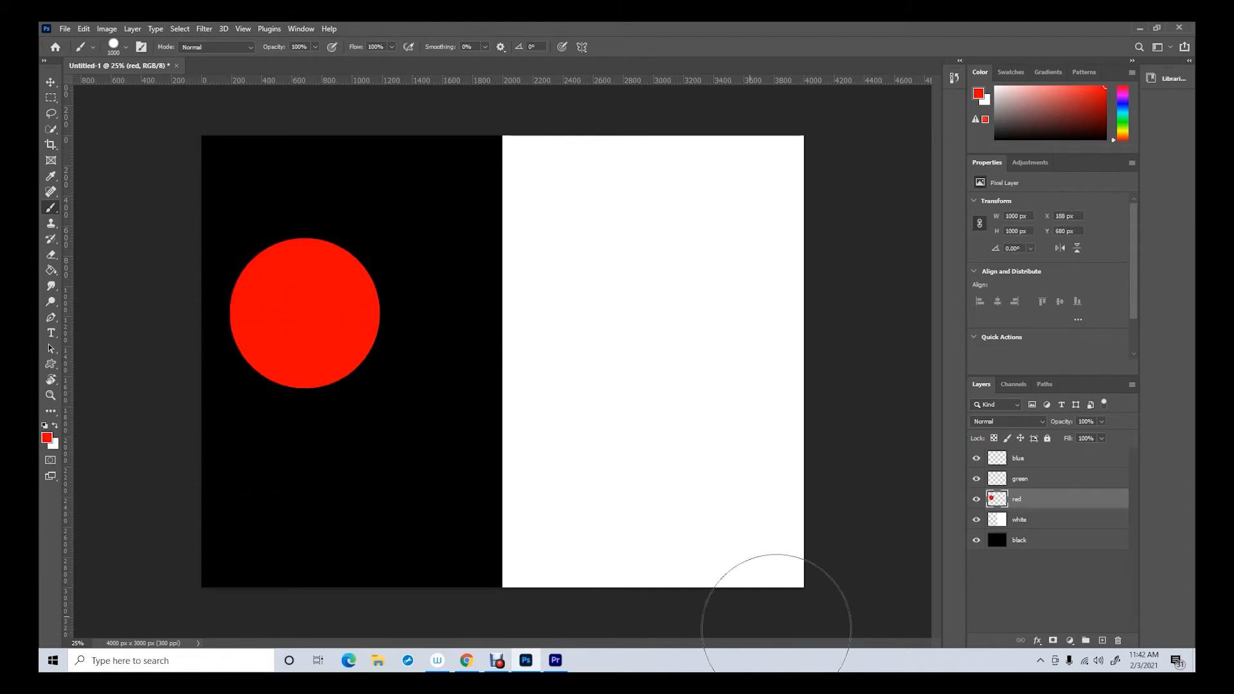
# On the green layer, set the foreground colour to R 0, G 255, B 0 and paint one green circle partly overlapping the red one
pyautogui.click(1030, 479)
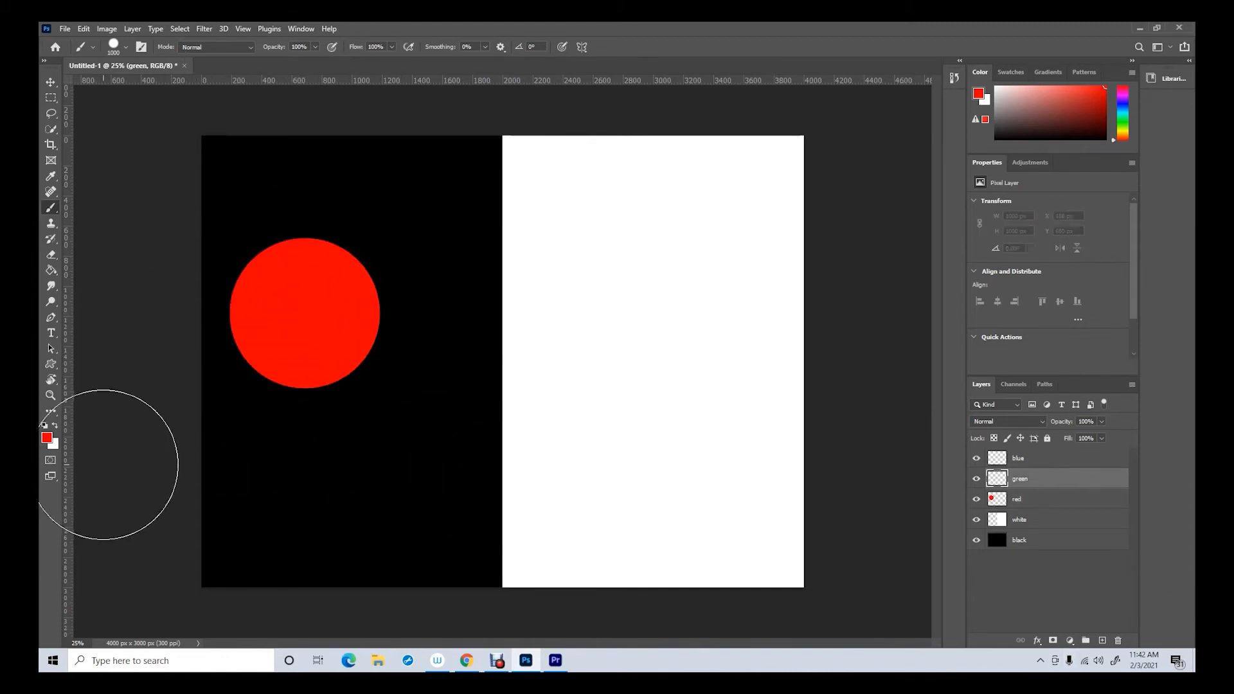
pyautogui.click(49, 439)
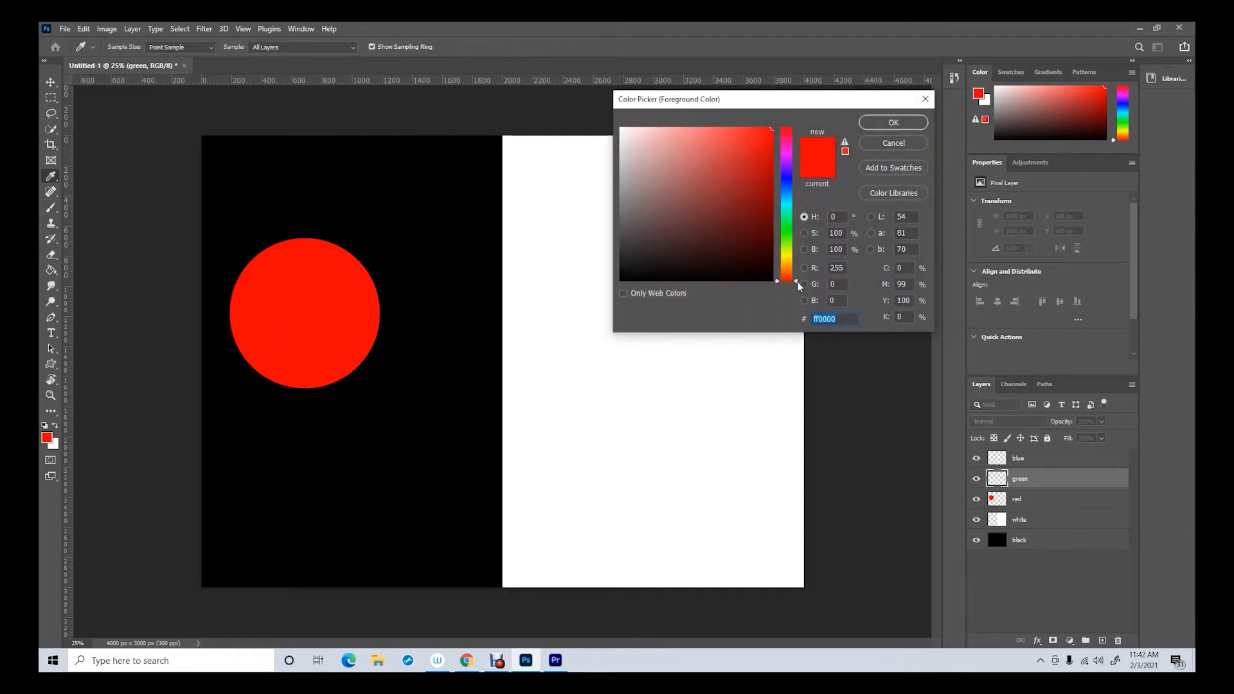
pyautogui.click(835, 268)
pyautogui.write('0')
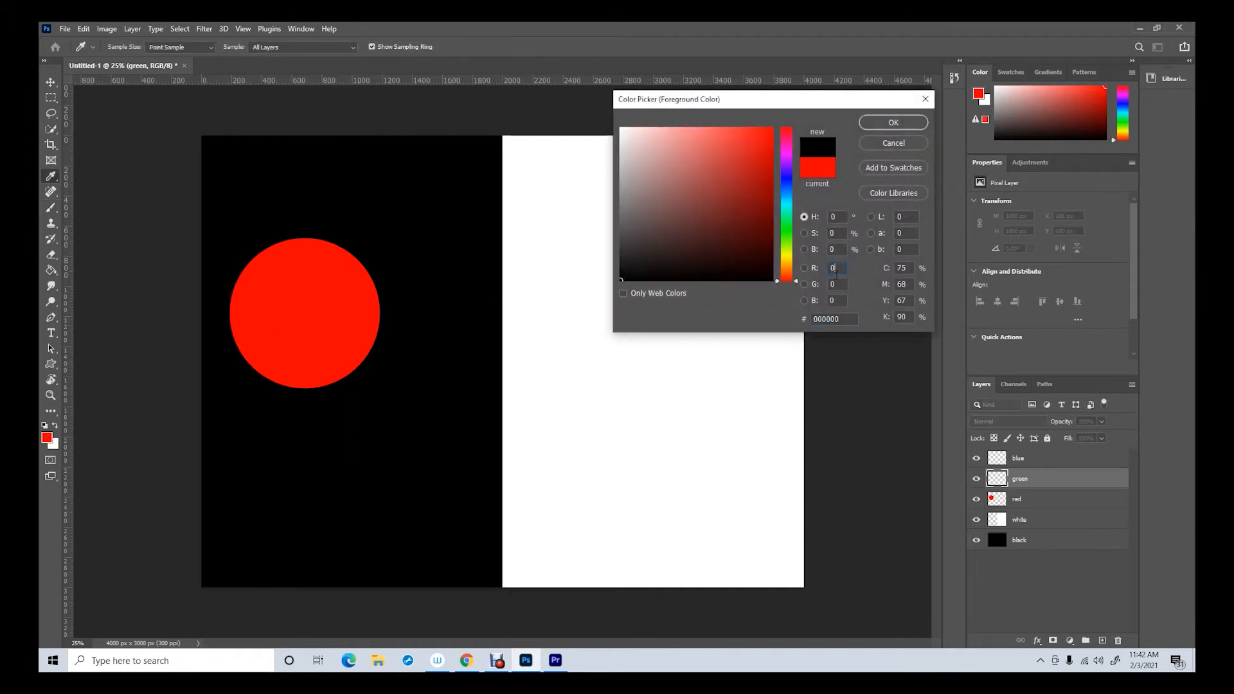
pyautogui.click(839, 284)
pyautogui.write('255')
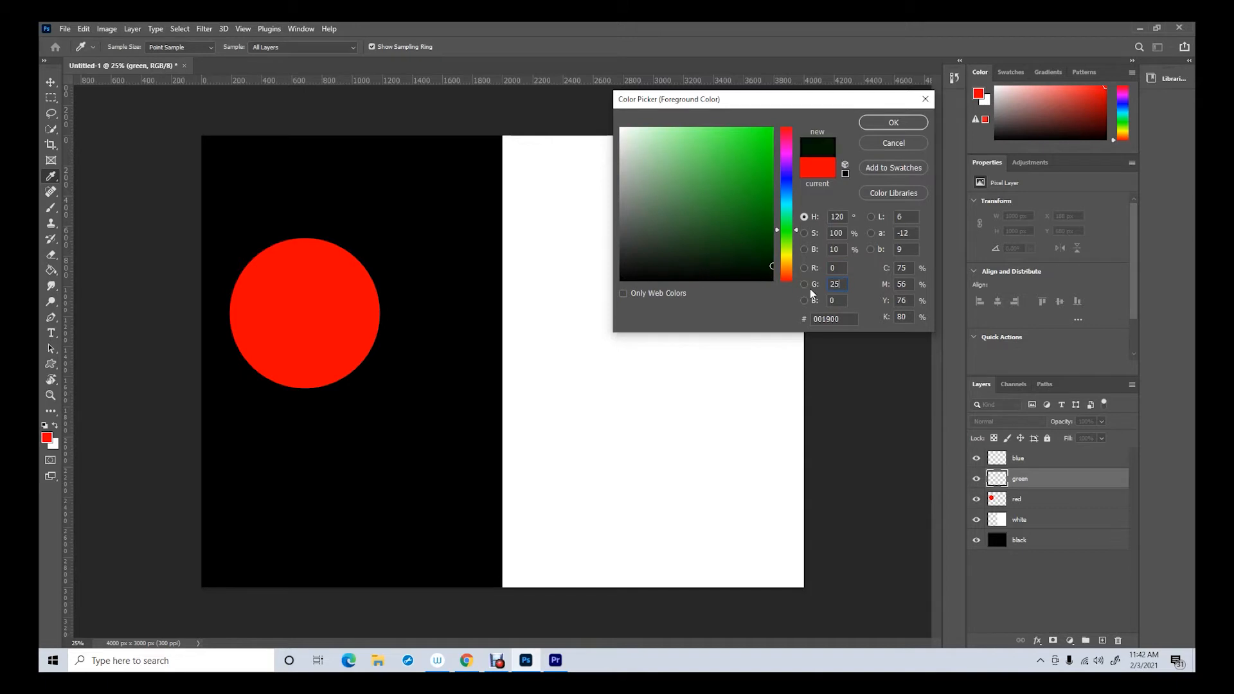
pyautogui.click(916, 123)
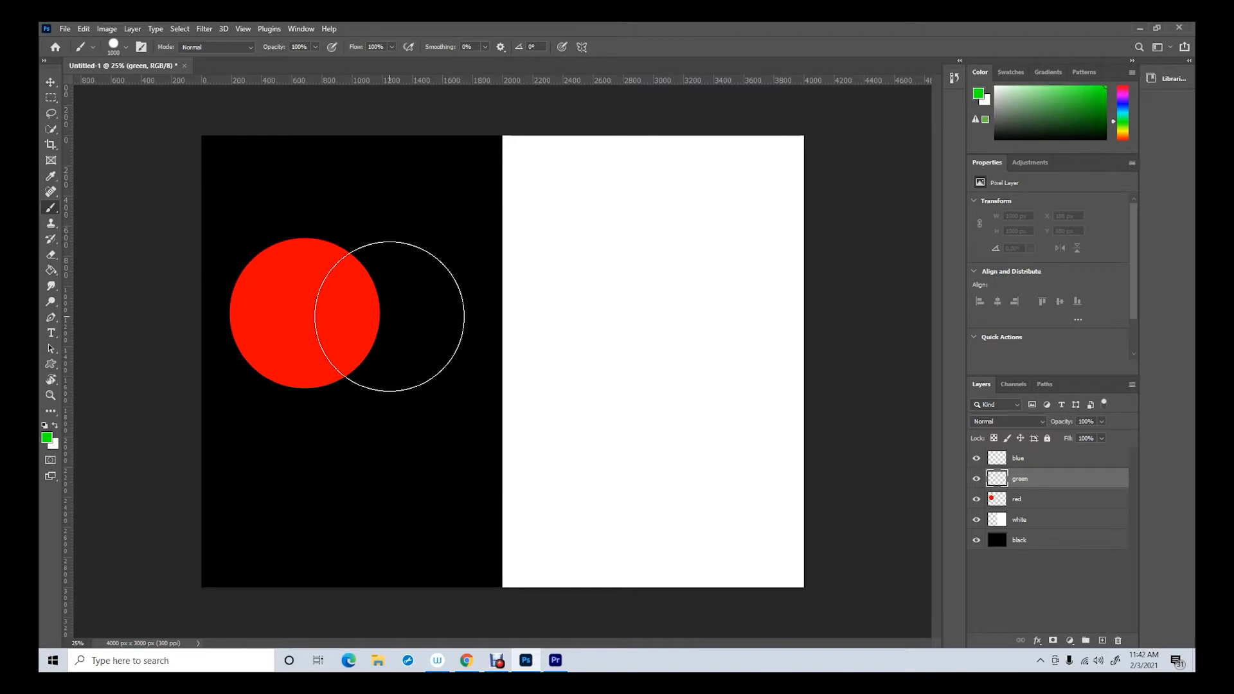
pyautogui.click(390, 317)
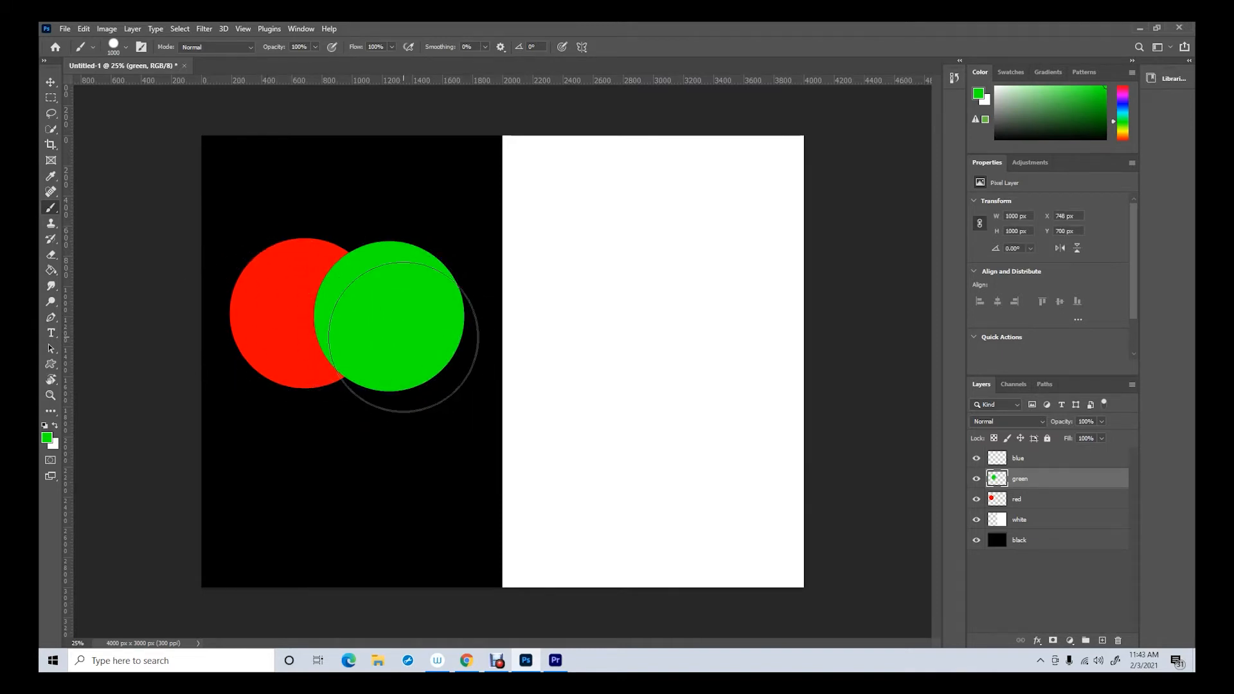
# On the blue layer, set the foreground colour to R 0, G 0, B 255 and paint one circle overlapping the red and green circles from below
pyautogui.click(1031, 459)
pyautogui.click(46, 438)
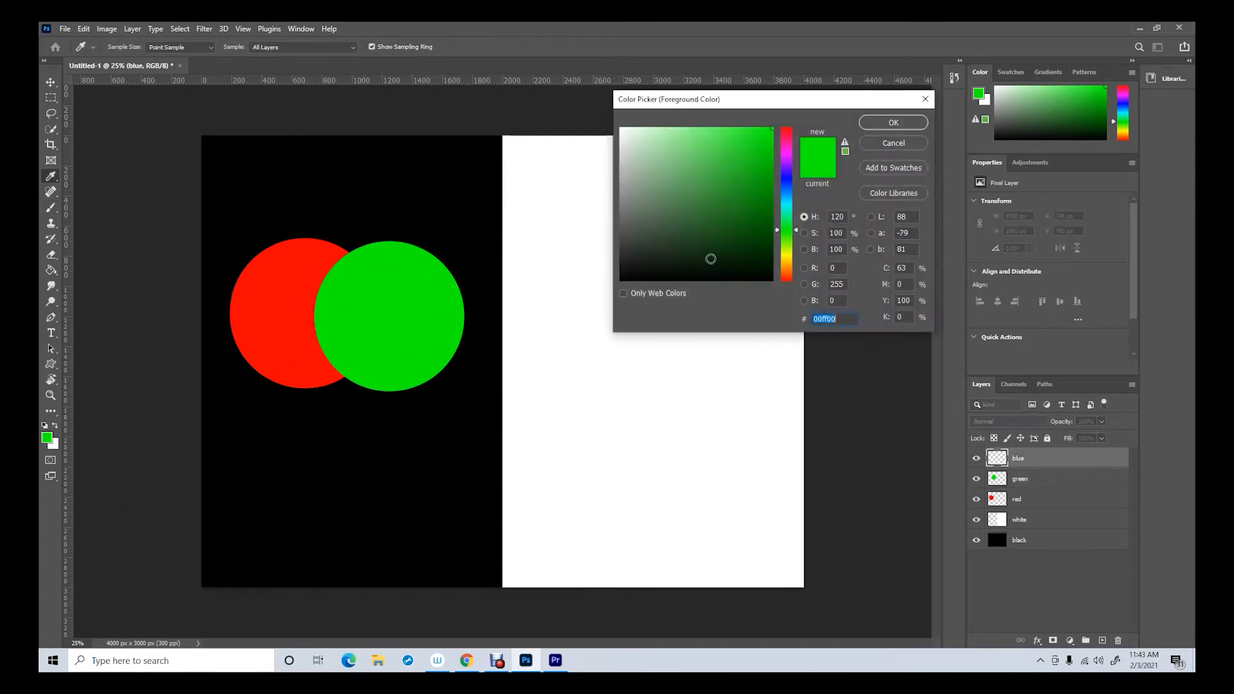
pyautogui.doubleClick(837, 284)
pyautogui.write('0')
pyautogui.press('Tab')
pyautogui.write('2')
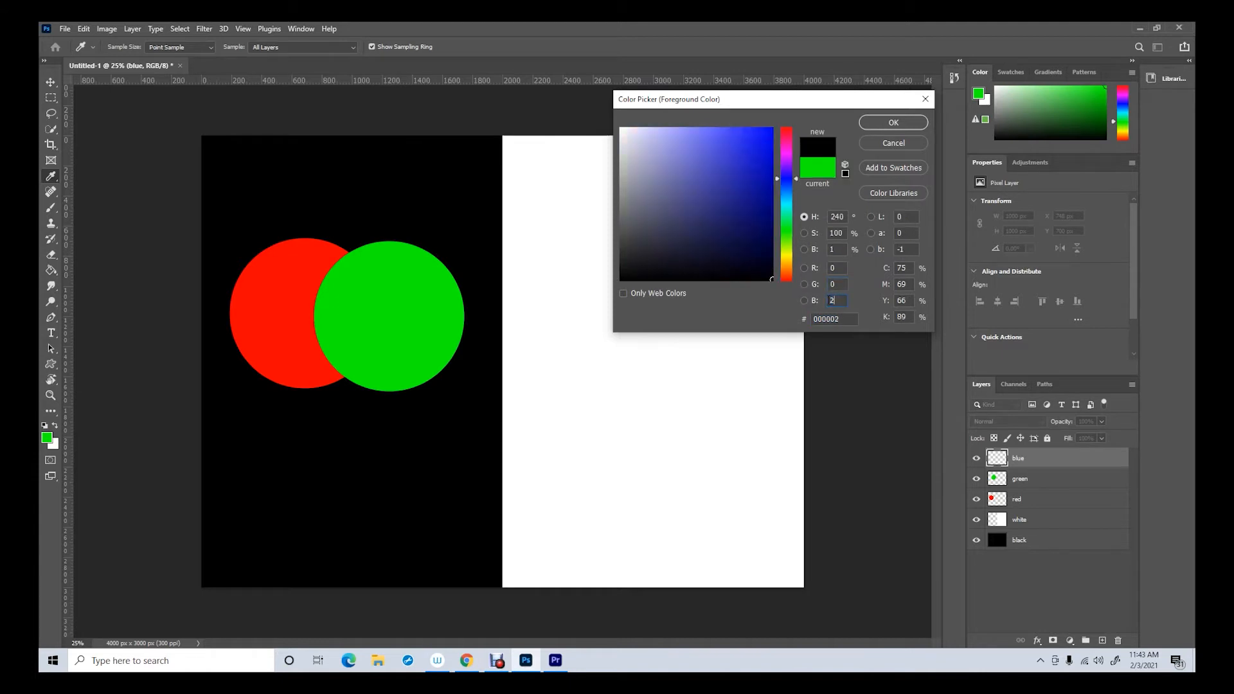
pyautogui.write('55')
pyautogui.click(894, 122)
pyautogui.press('b')
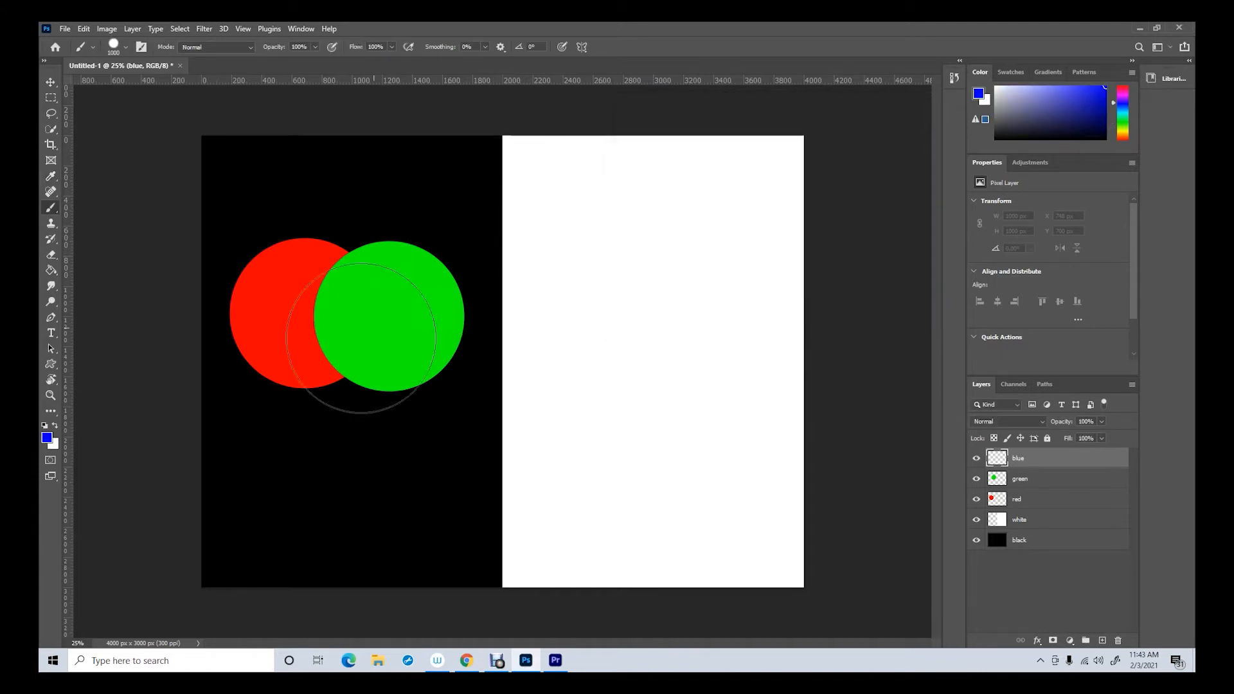
pyautogui.click(341, 401)
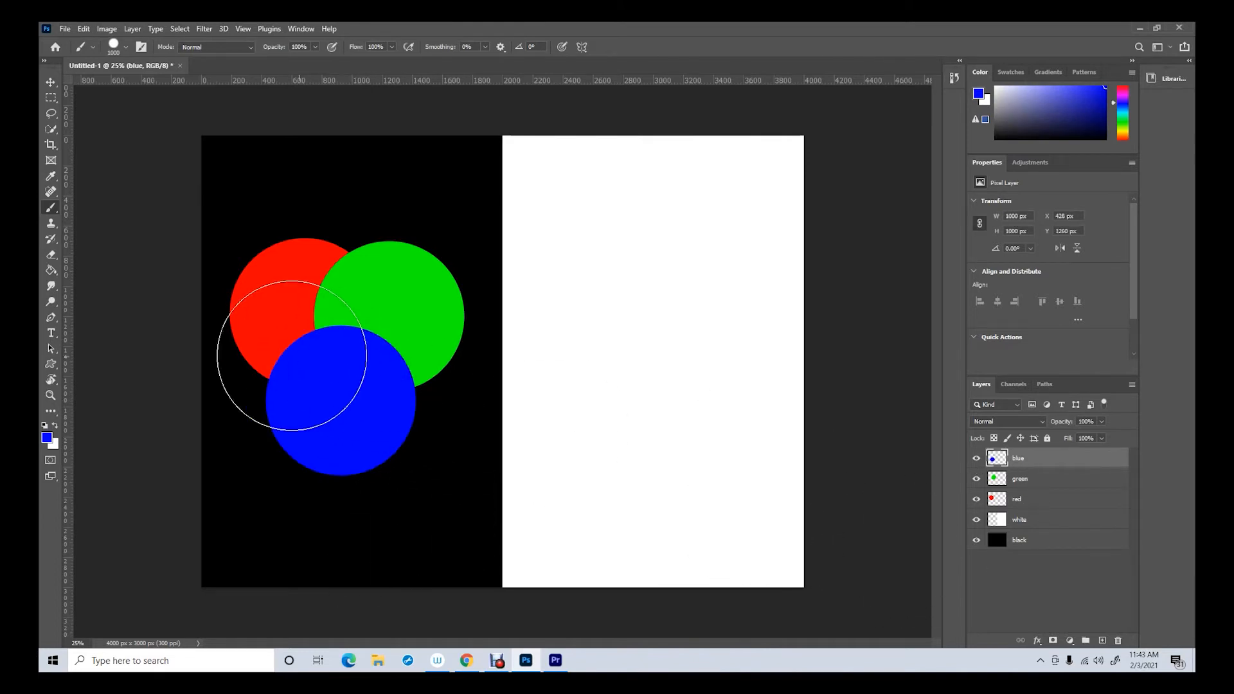
# Set the blending mode of the green layer and of the blue layer to Linear Dodge (Add)
pyautogui.click(1022, 483)
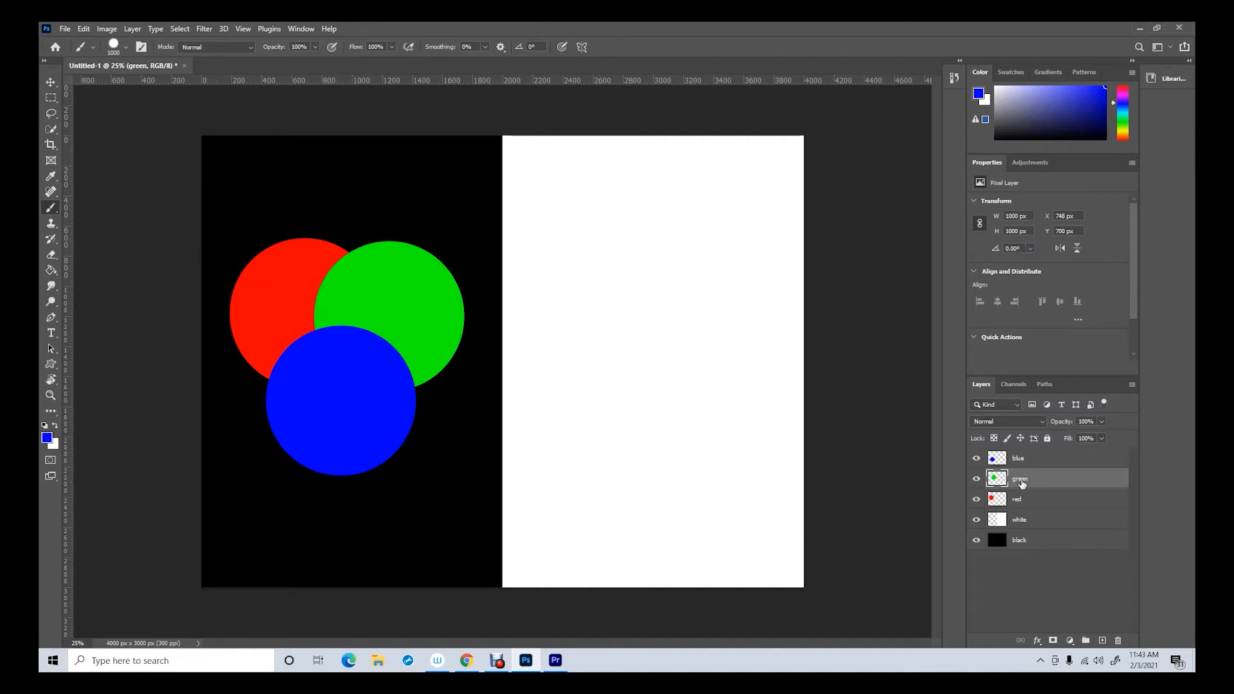
pyautogui.click(1040, 419)
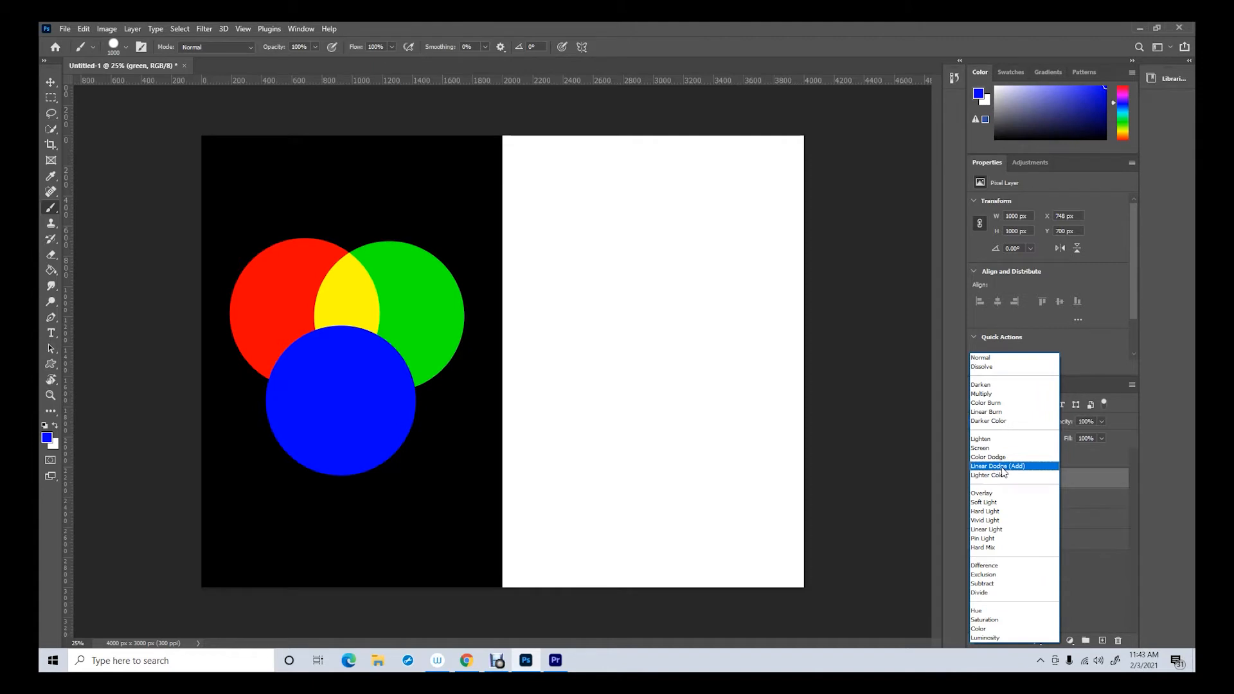
pyautogui.click(1001, 467)
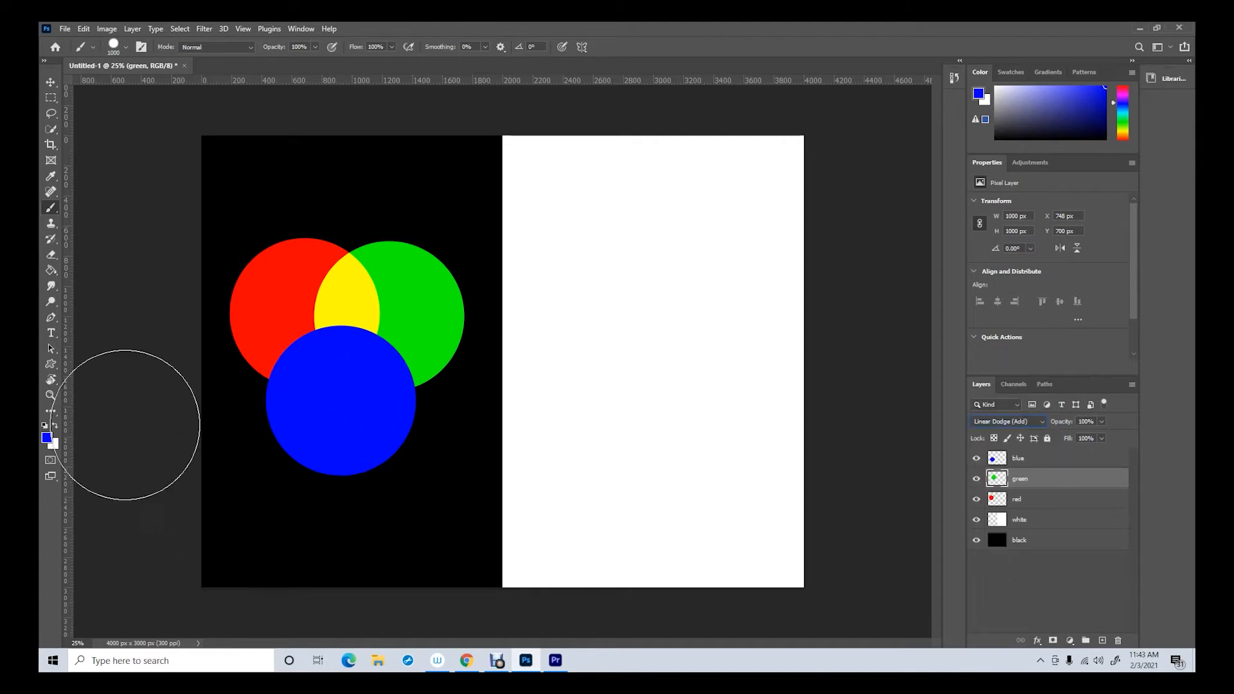
pyautogui.click(54, 82)
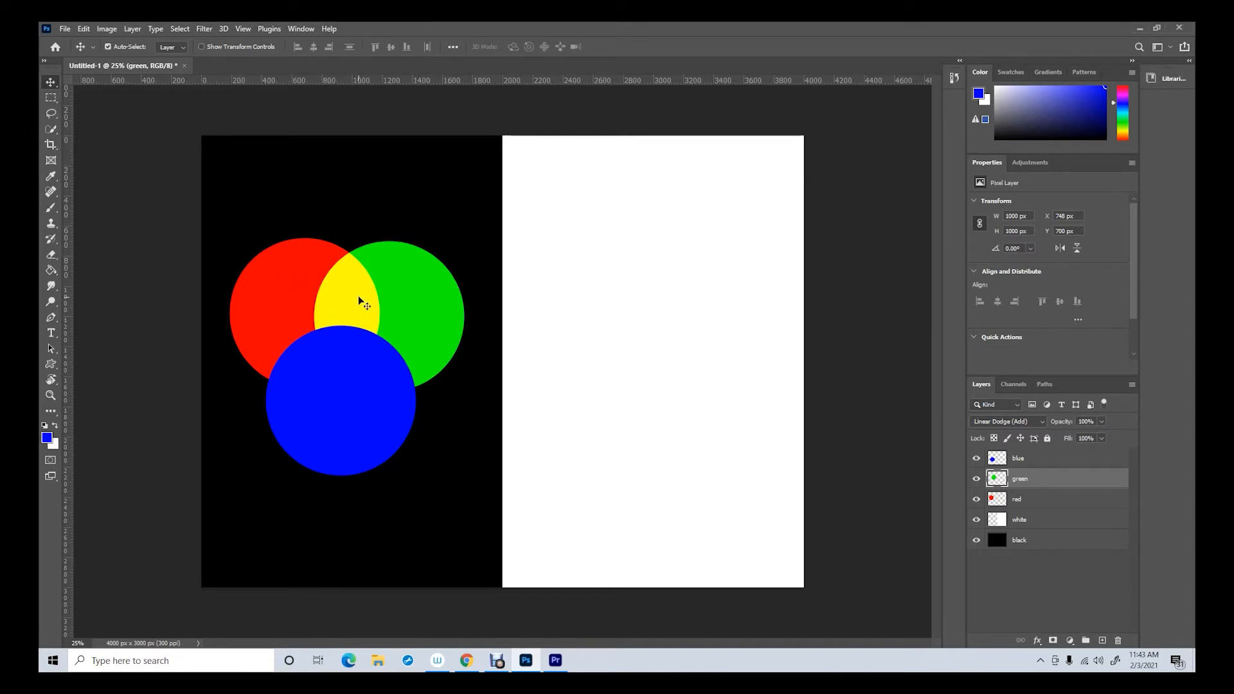
pyautogui.click(1026, 464)
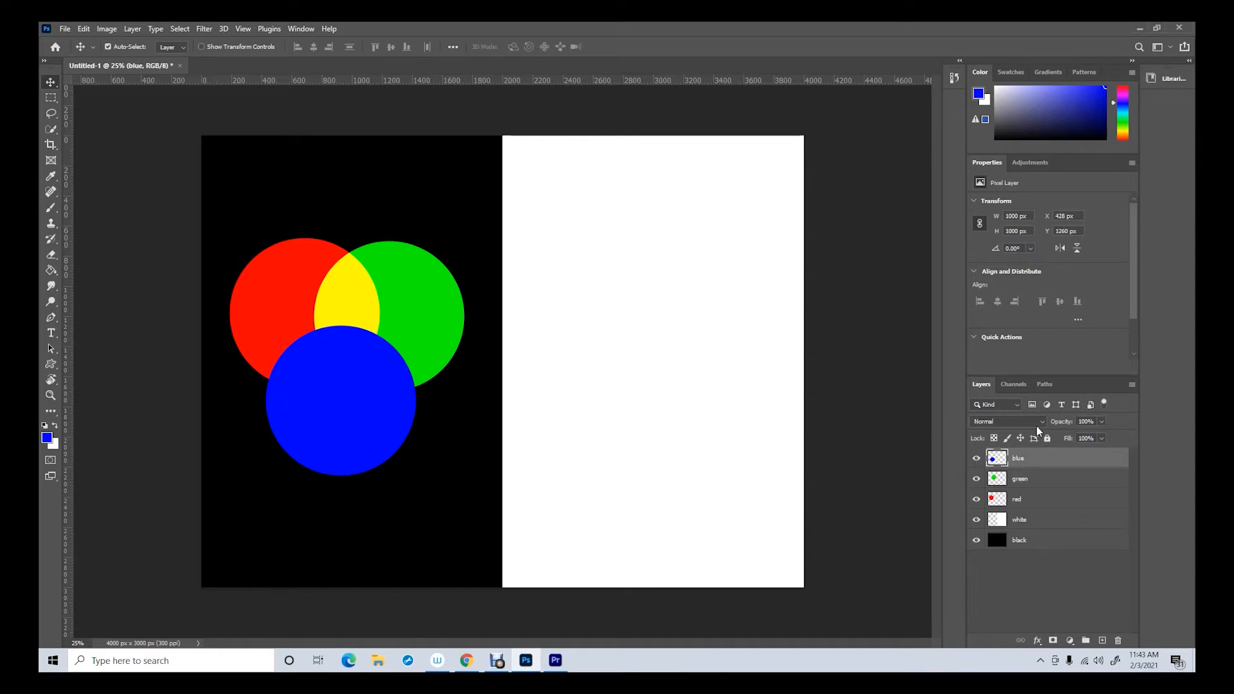
pyautogui.click(1041, 421)
pyautogui.click(1017, 467)
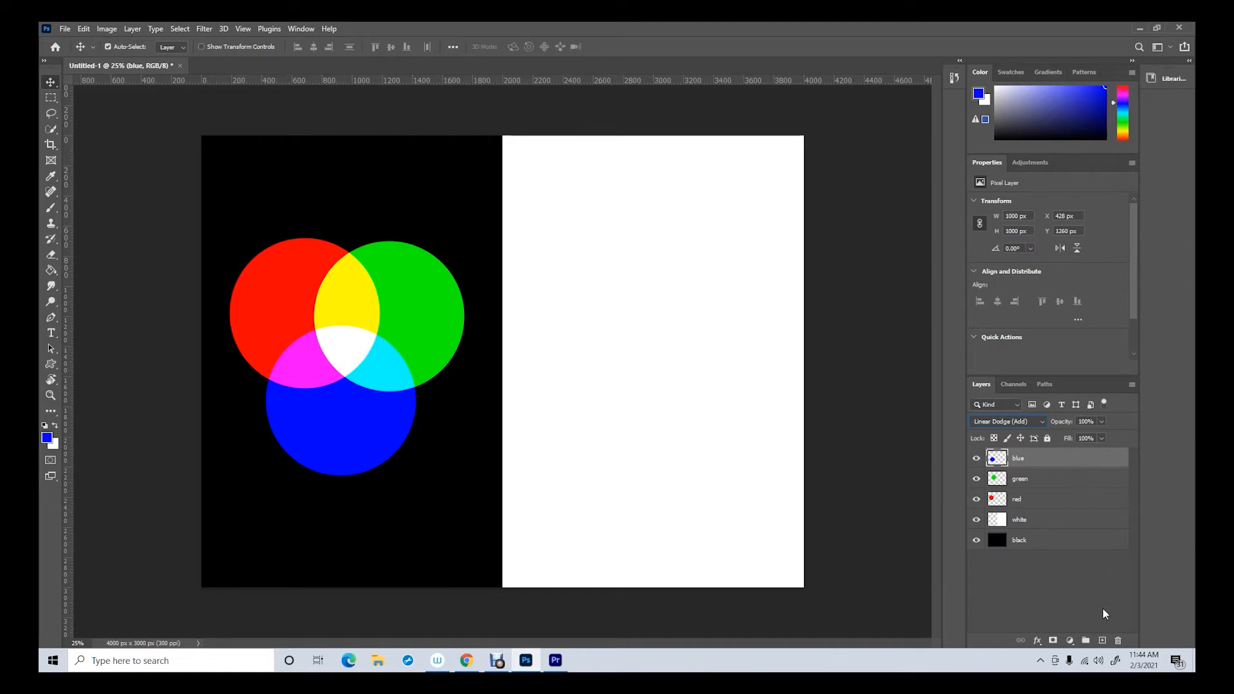
# Add three new layers above the blue layer and name them yellow, magenta and cyan from the lowest upward
pyautogui.click(1102, 642)
pyautogui.click(1101, 641)
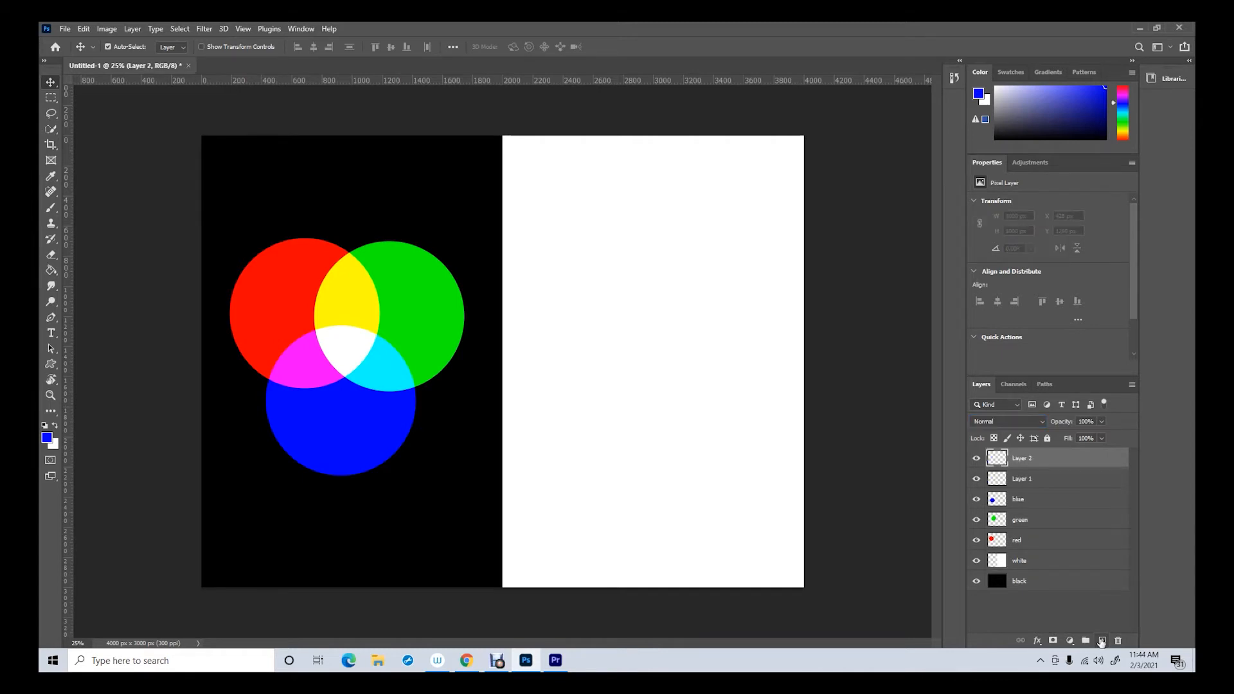
pyautogui.click(1102, 641)
pyautogui.doubleClick(1023, 498)
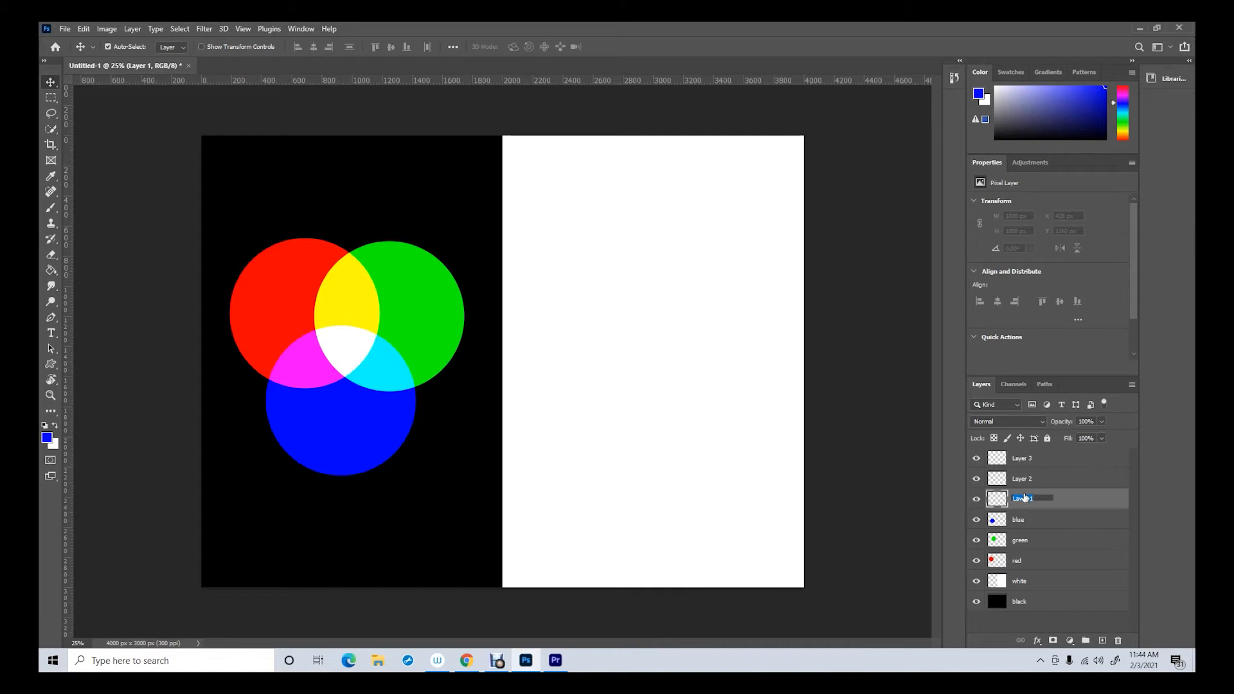
pyautogui.write('yellow')
pyautogui.doubleClick(1026, 479)
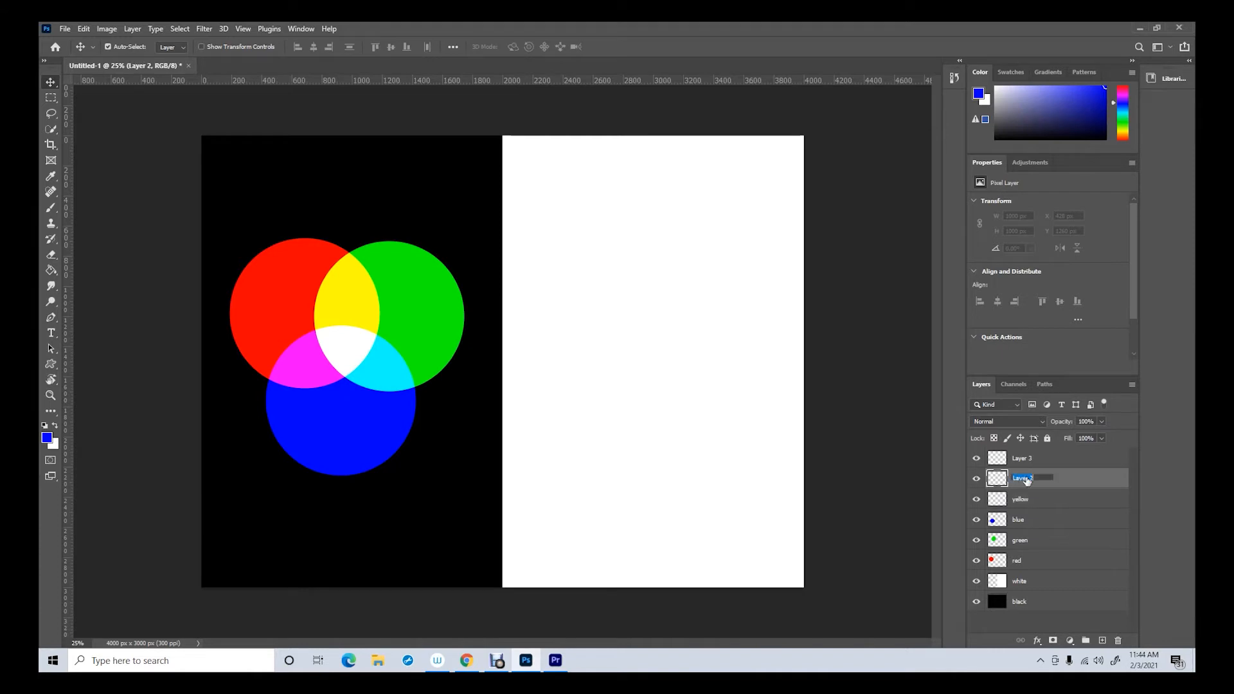
pyautogui.write('magenta')
pyautogui.doubleClick(1027, 458)
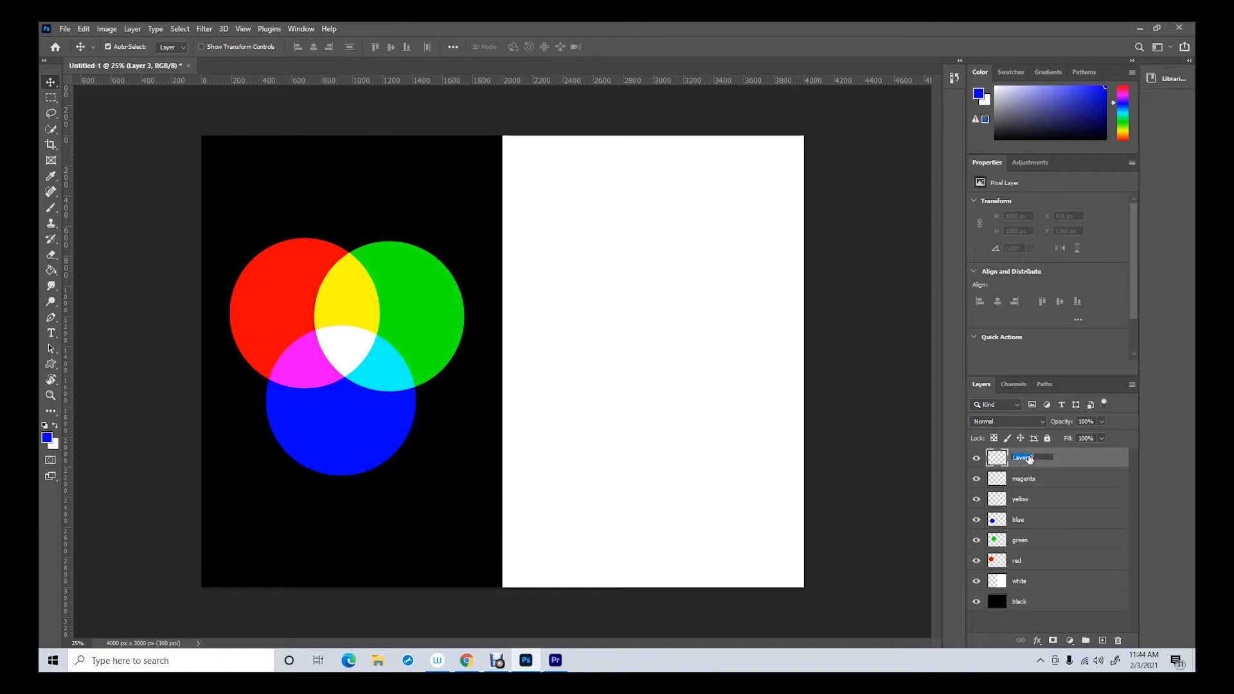
pyautogui.write('cyan')
# On the yellow layer, set the foreground colour to R 255, G 255, B 0 and paint one yellow circle on the canvas's white half
pyautogui.click(1026, 507)
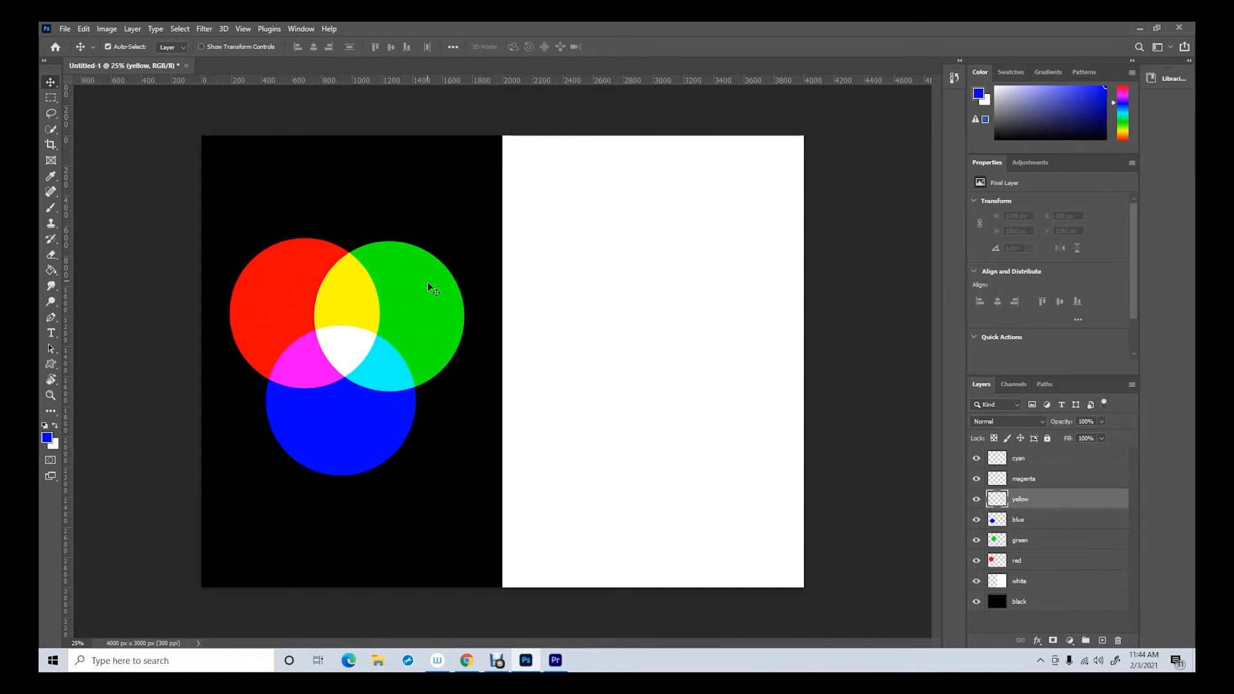
pyautogui.click(47, 438)
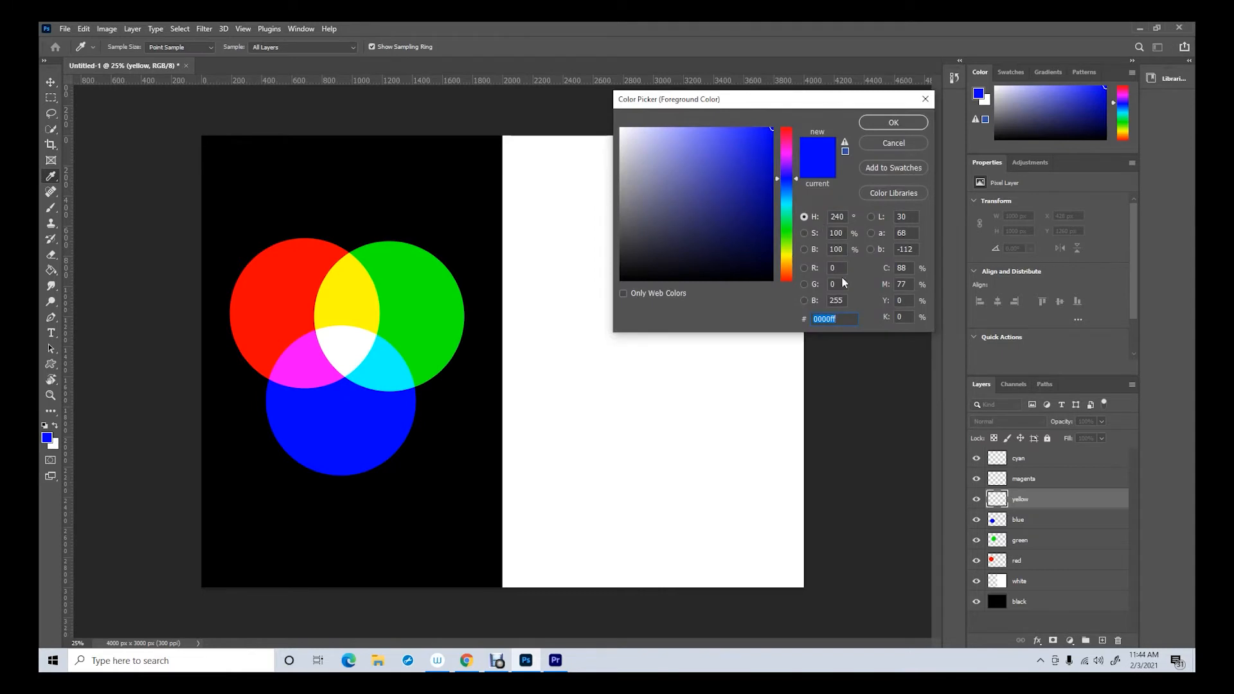
pyautogui.click(836, 300)
pyautogui.write('0')
pyautogui.click(843, 268)
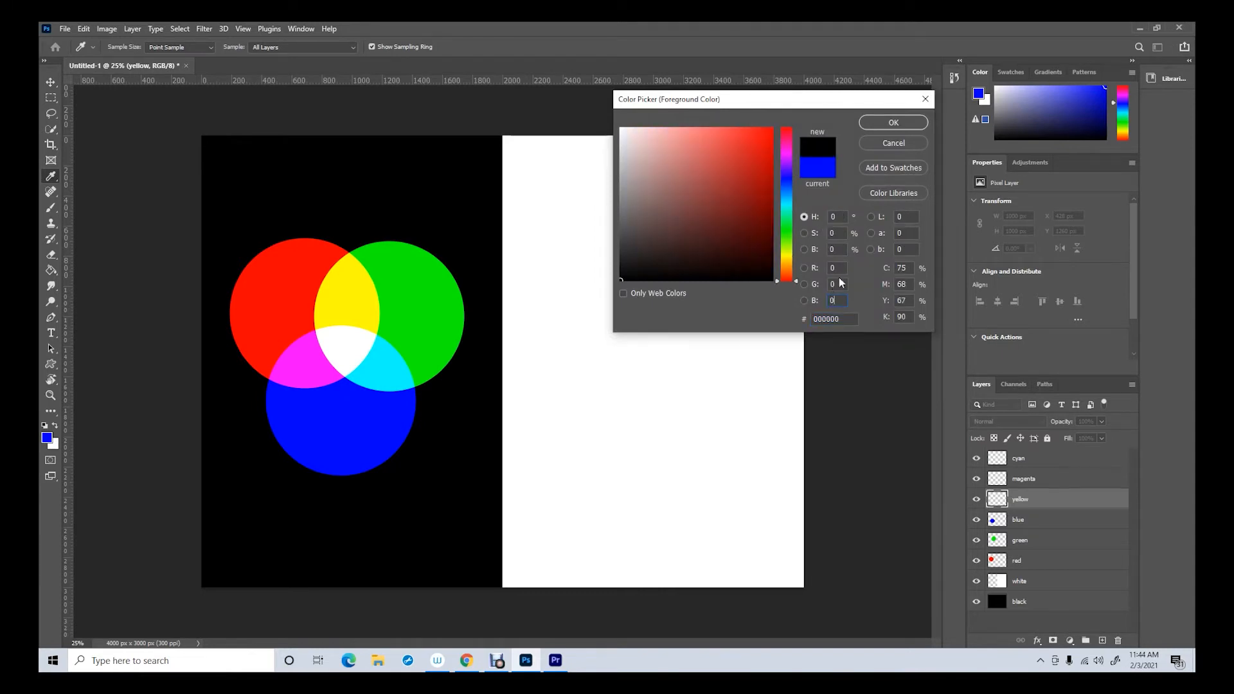
pyautogui.write('255')
pyautogui.write('2')
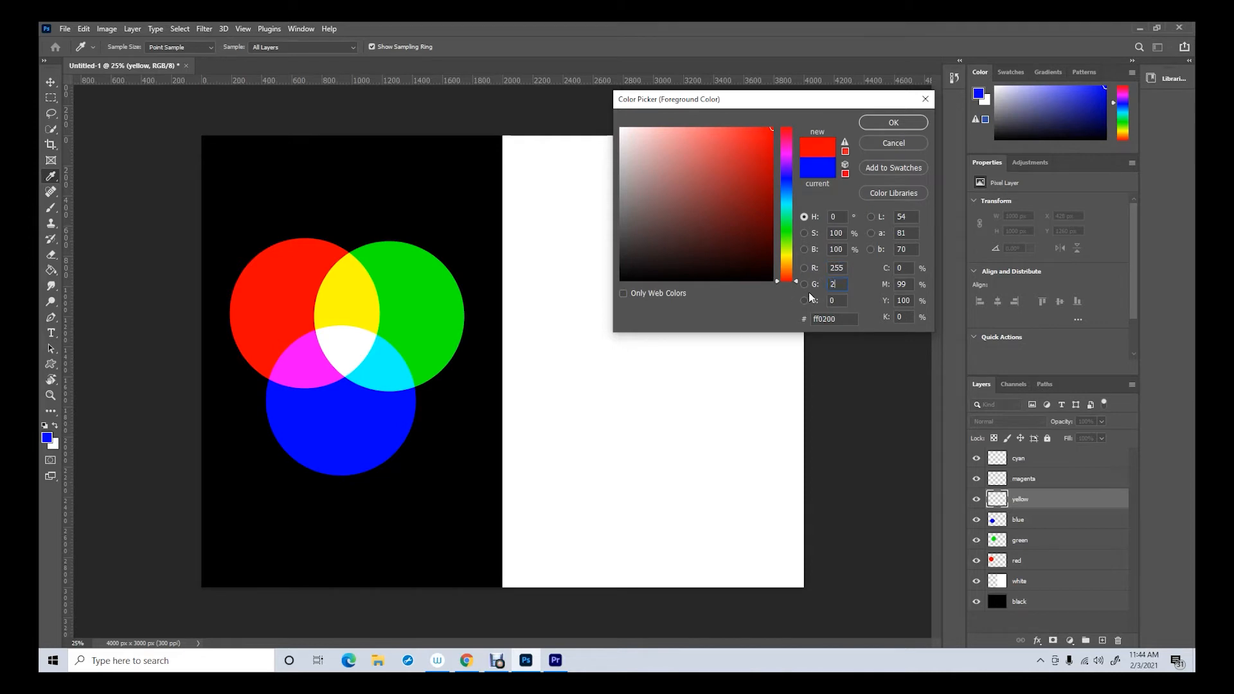
pyautogui.write('55')
pyautogui.press('Return')
pyautogui.press('v')
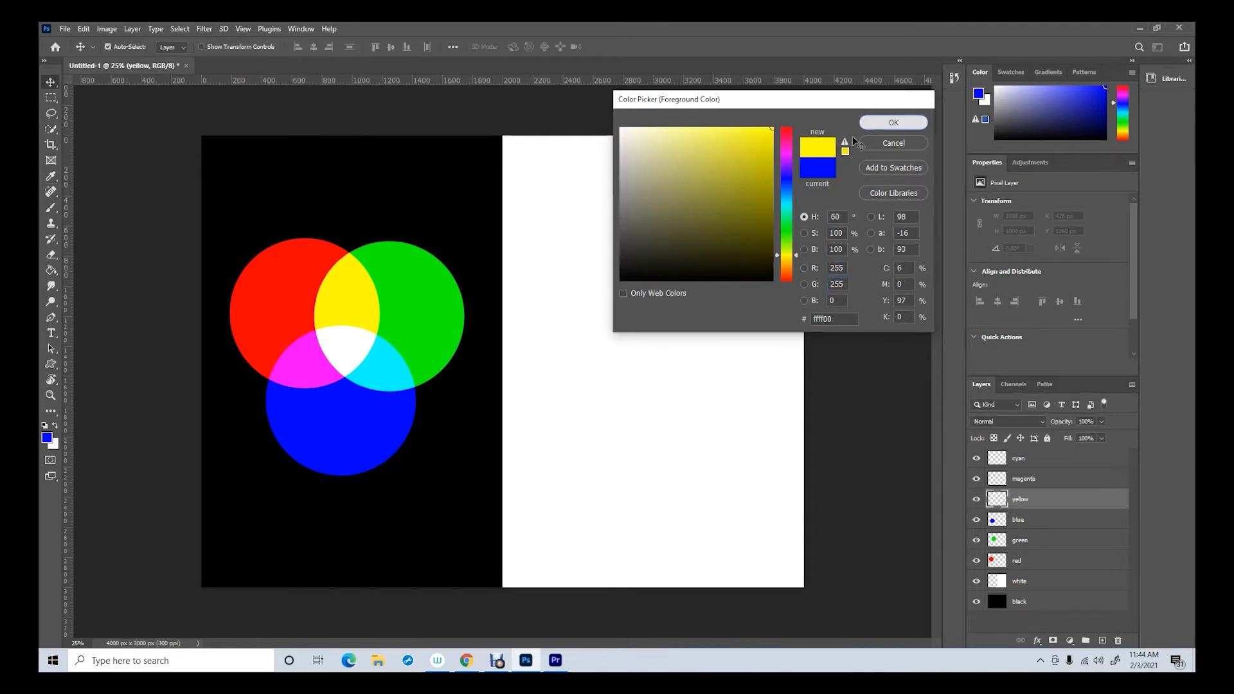
pyautogui.click(51, 207)
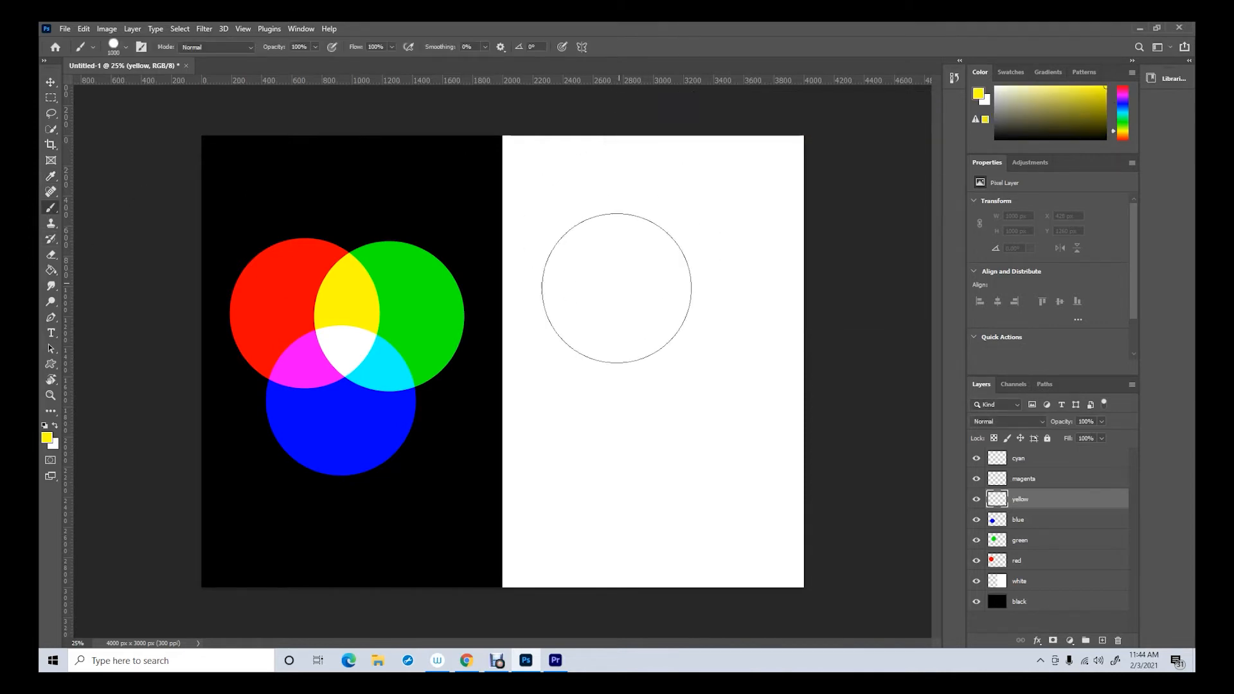
pyautogui.click(603, 303)
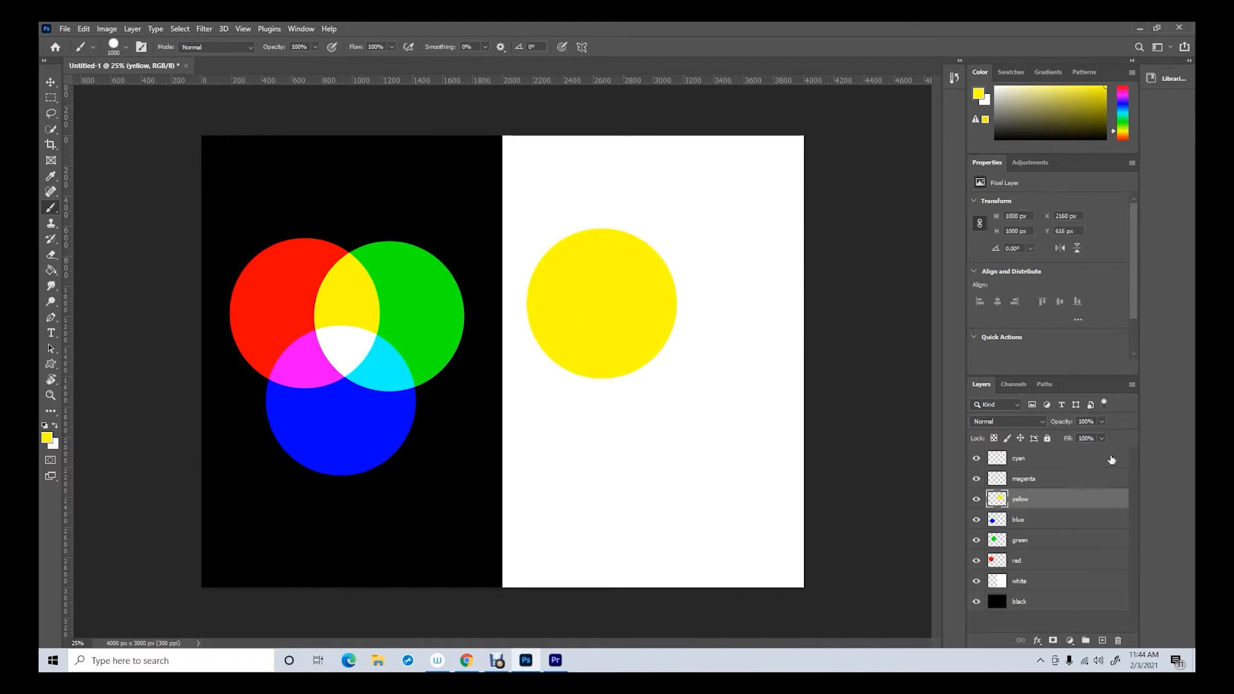
# On the magenta layer, set the foreground colour to R 255, G 0, B 255 and paint one circle overlapping the yellow circle's lower right
pyautogui.click(1029, 479)
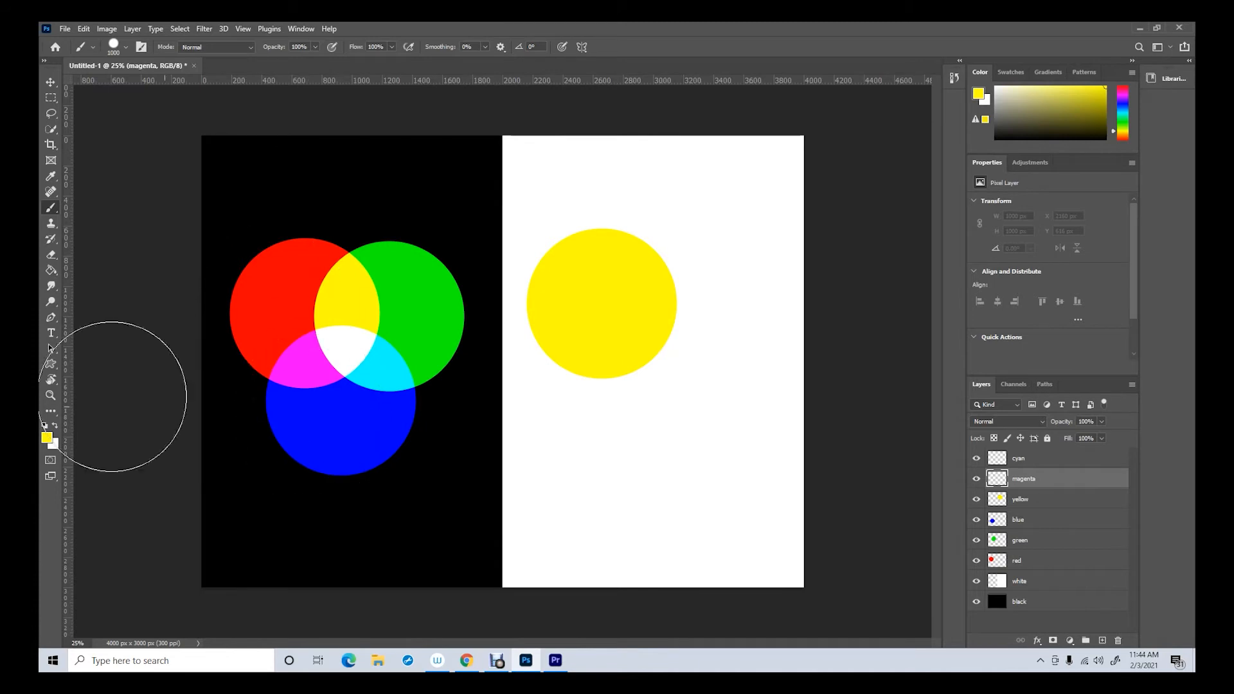
pyautogui.click(47, 438)
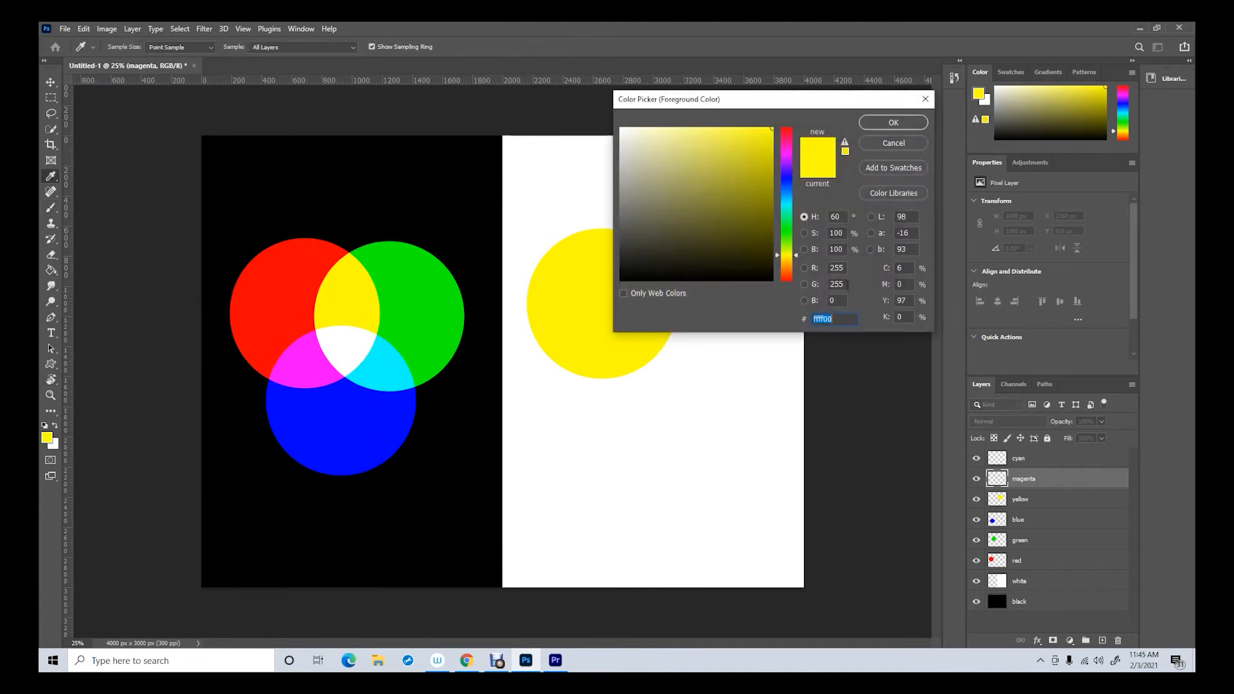
pyautogui.click(844, 284)
pyautogui.write('0')
pyautogui.click(839, 301)
pyautogui.write('2')
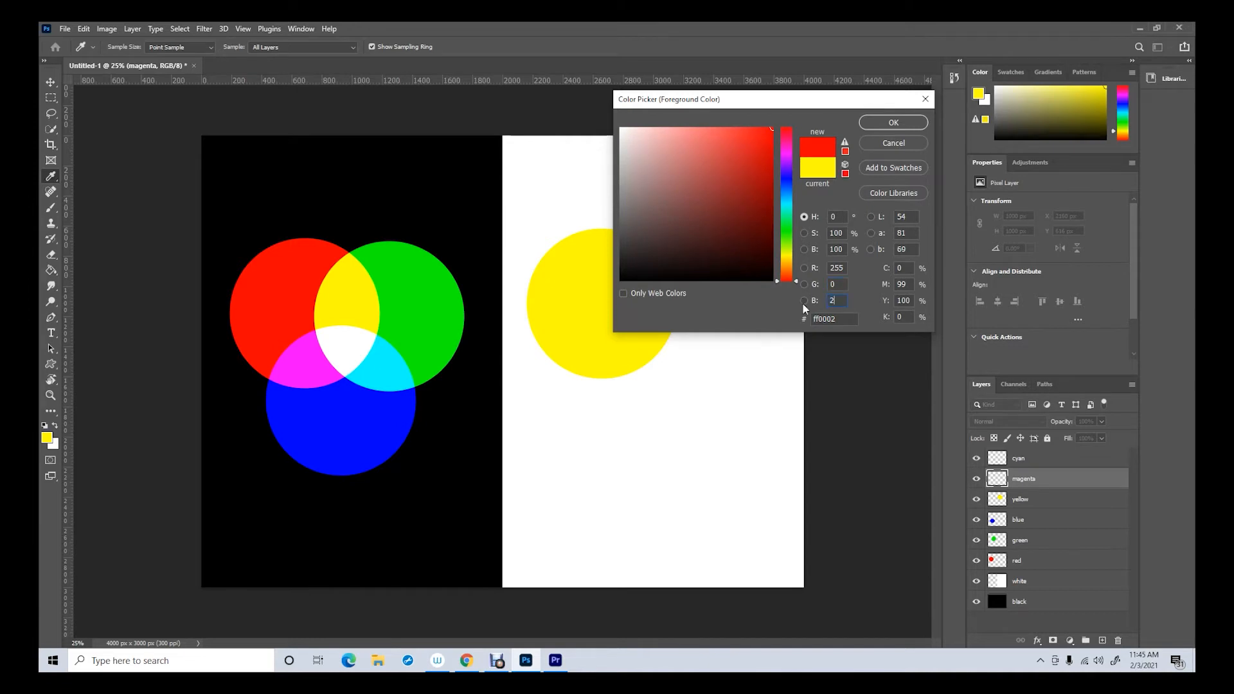
pyautogui.write('55')
pyautogui.click(894, 123)
pyautogui.press('b')
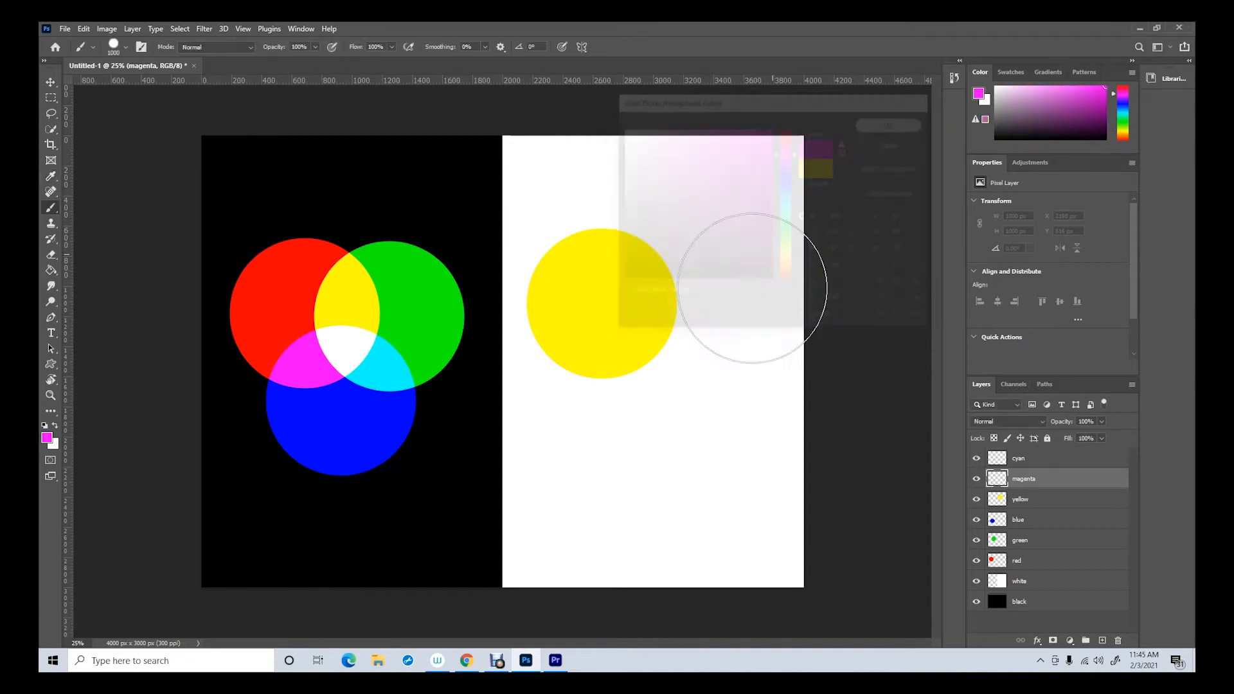
pyautogui.click(653, 395)
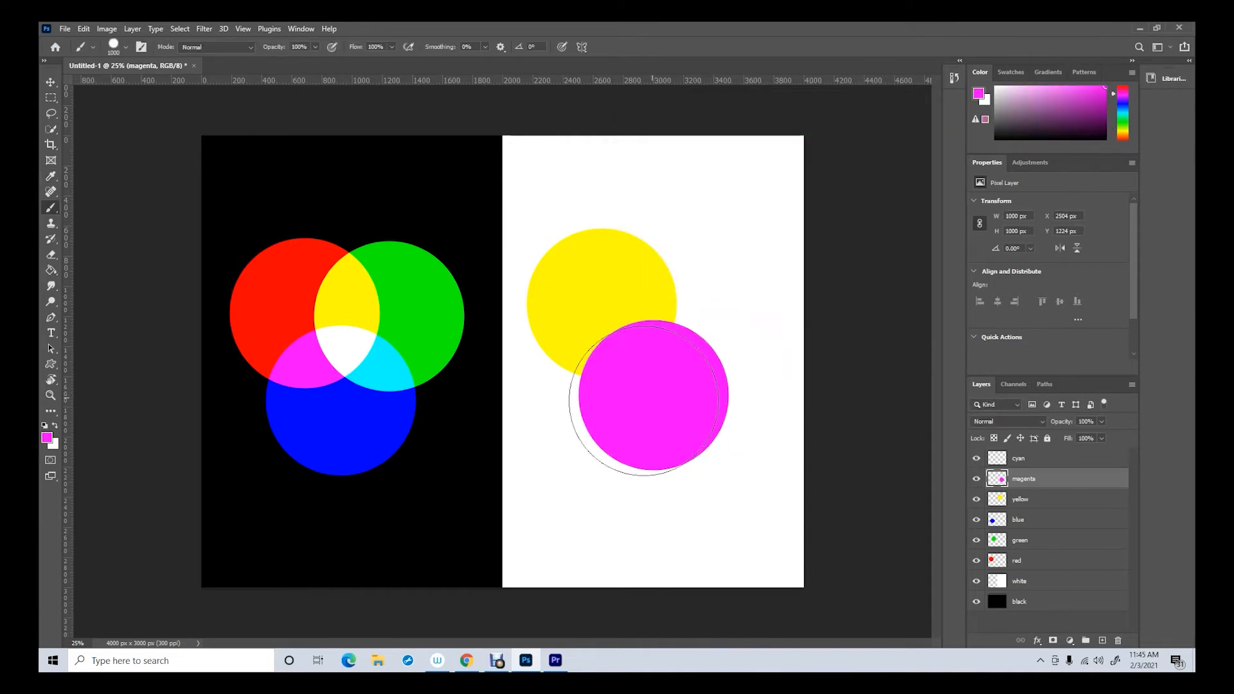
# On the cyan layer, set the foreground colour to R 0, G 255, B 255 and paint one circle overlapping the yellow and magenta circles
pyautogui.click(1035, 458)
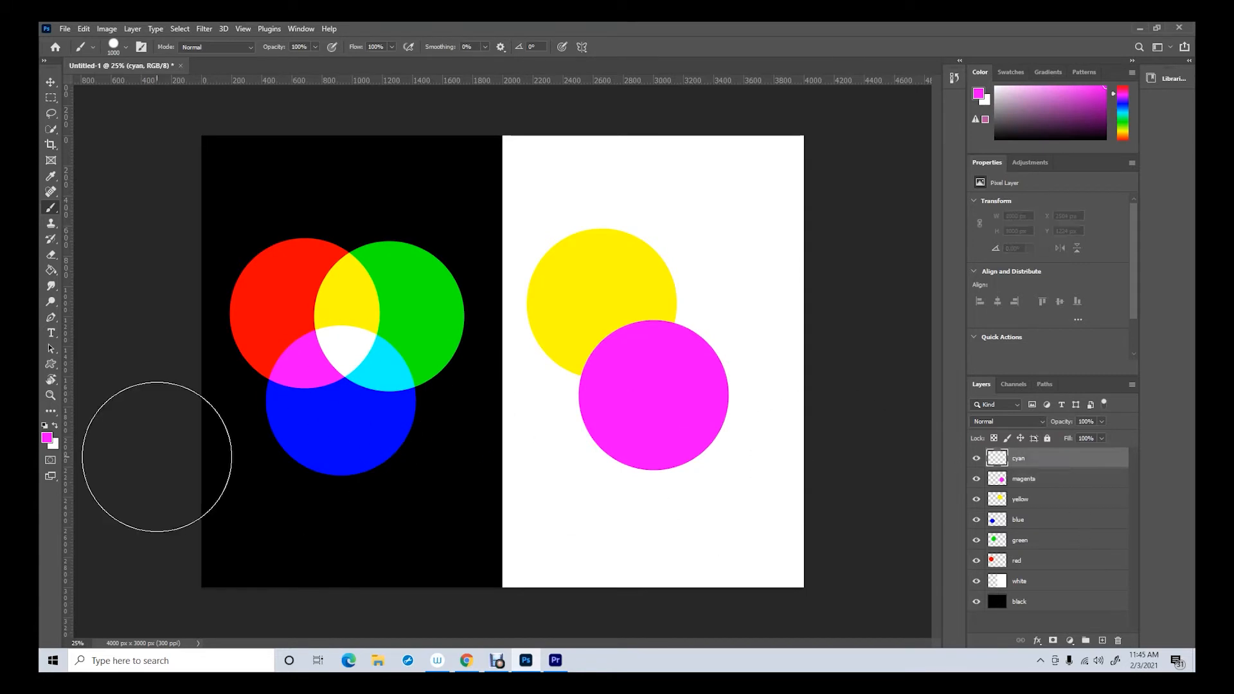
pyautogui.click(48, 439)
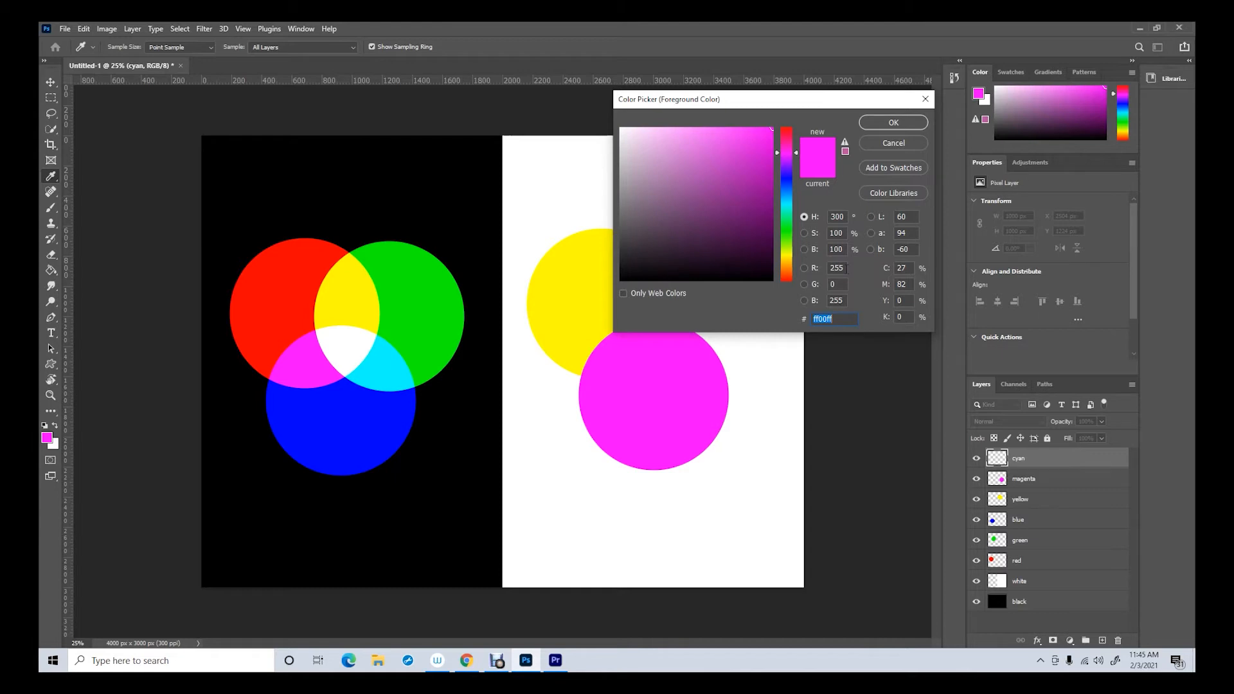
pyautogui.moveTo(847, 268); pyautogui.dragTo(815, 269)
pyautogui.write('0')
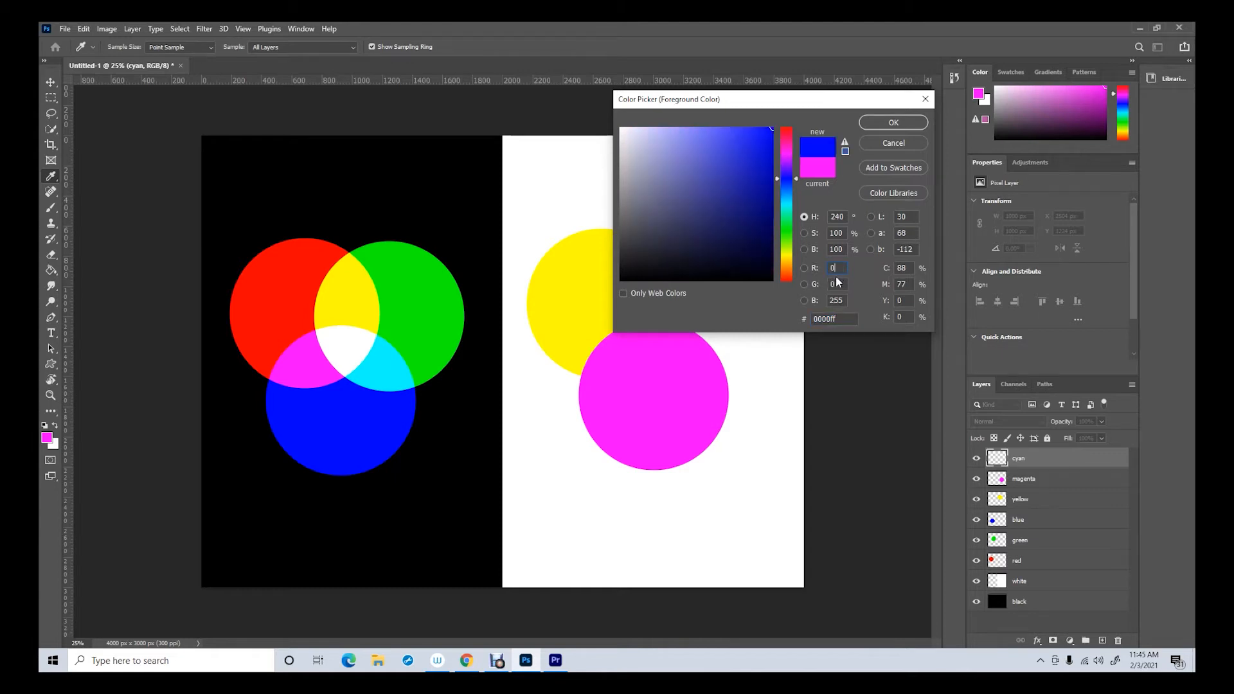
pyautogui.moveTo(841, 289); pyautogui.dragTo(828, 287)
pyautogui.write('255')
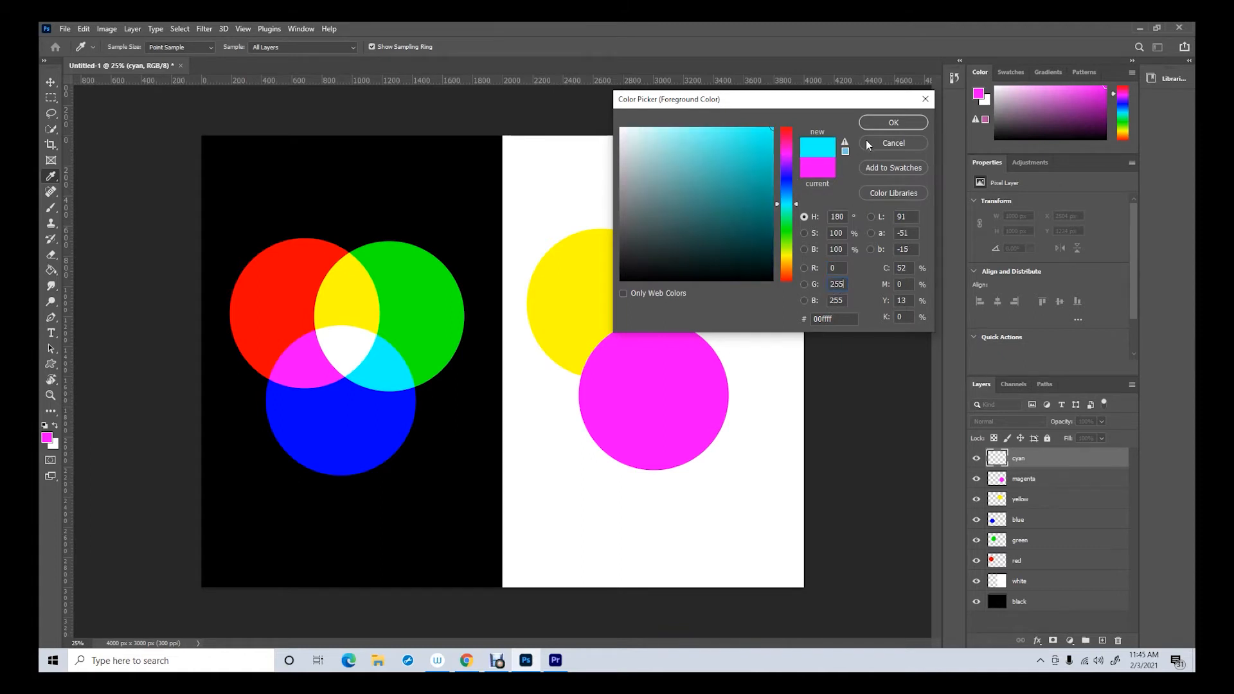
pyautogui.click(893, 123)
pyautogui.press('b')
pyautogui.click(706, 312)
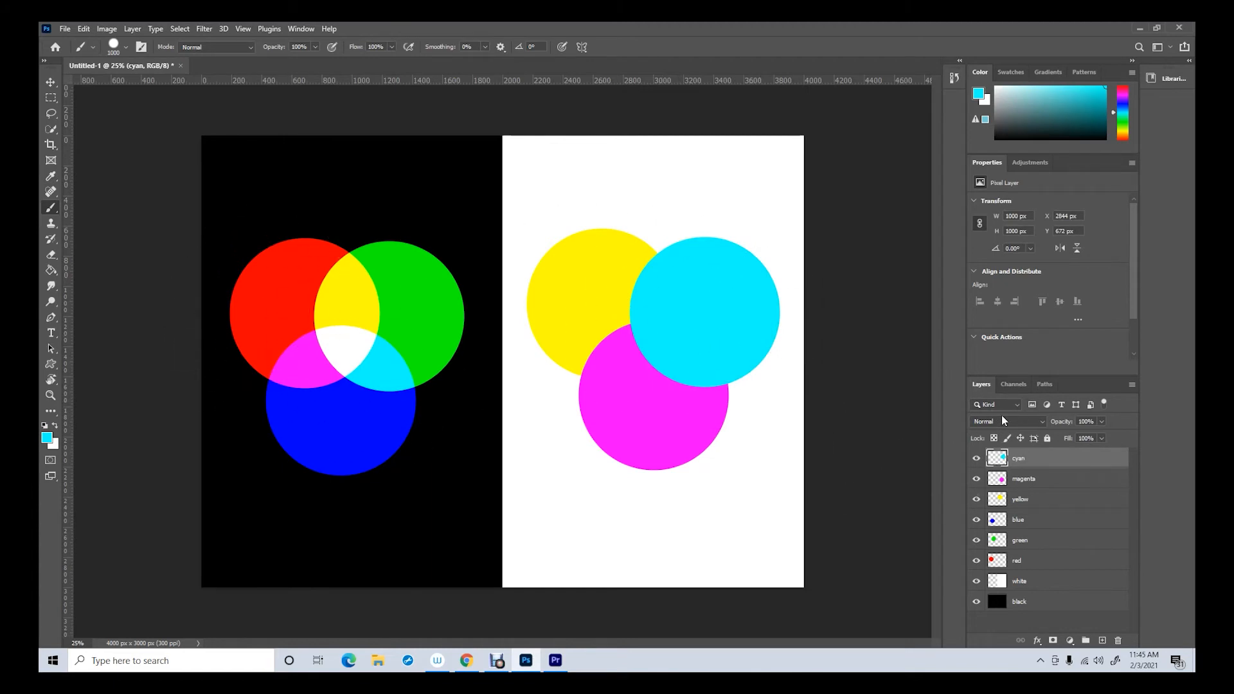
# Set the blending mode of the cyan layer and of the magenta layer to Multiply
pyautogui.click(1043, 421)
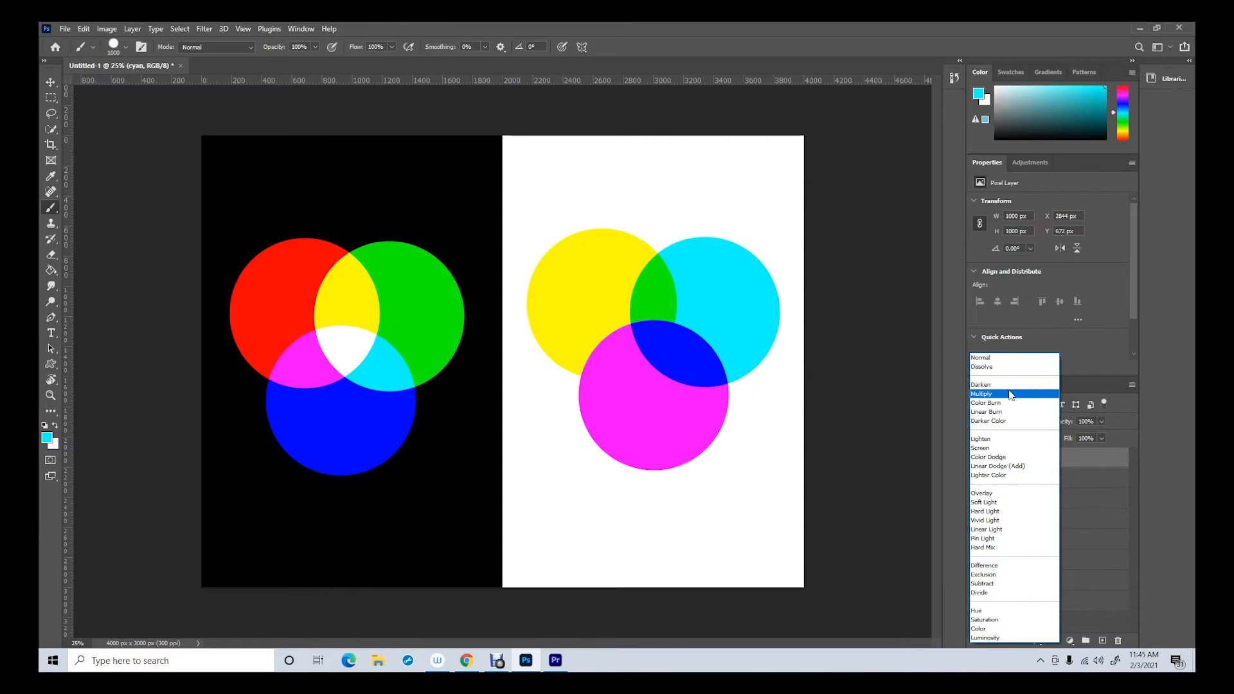
pyautogui.click(1009, 394)
pyautogui.click(1036, 479)
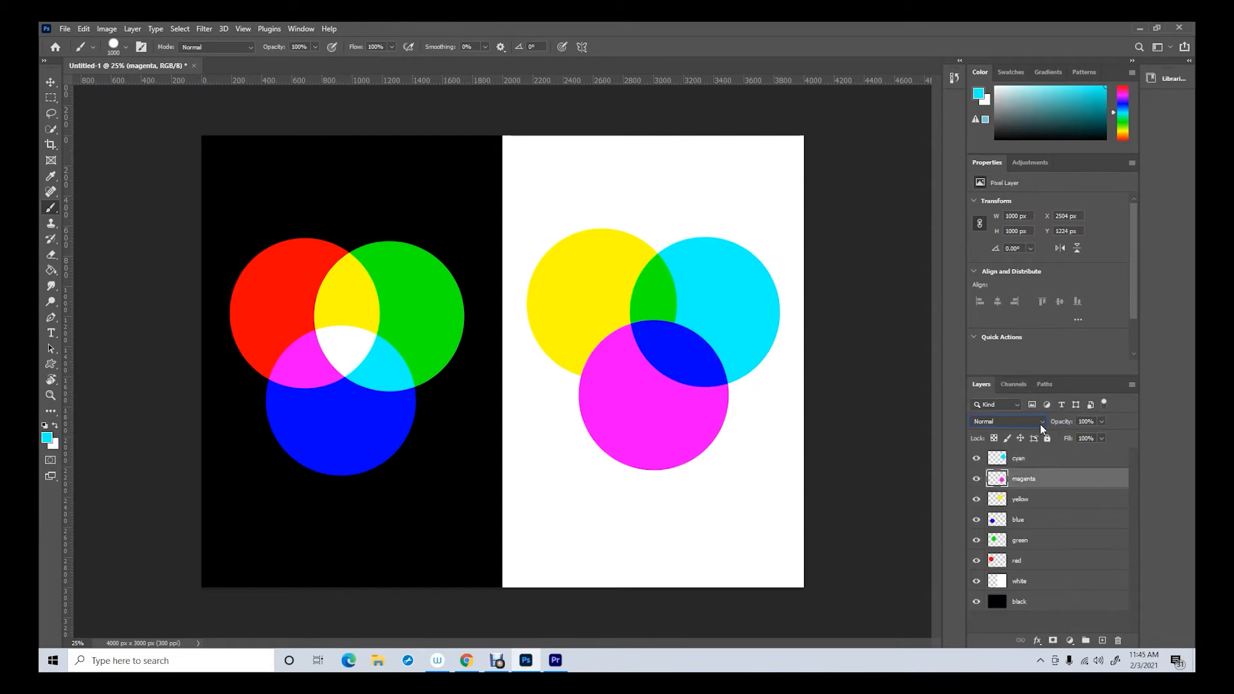
pyautogui.click(1041, 426)
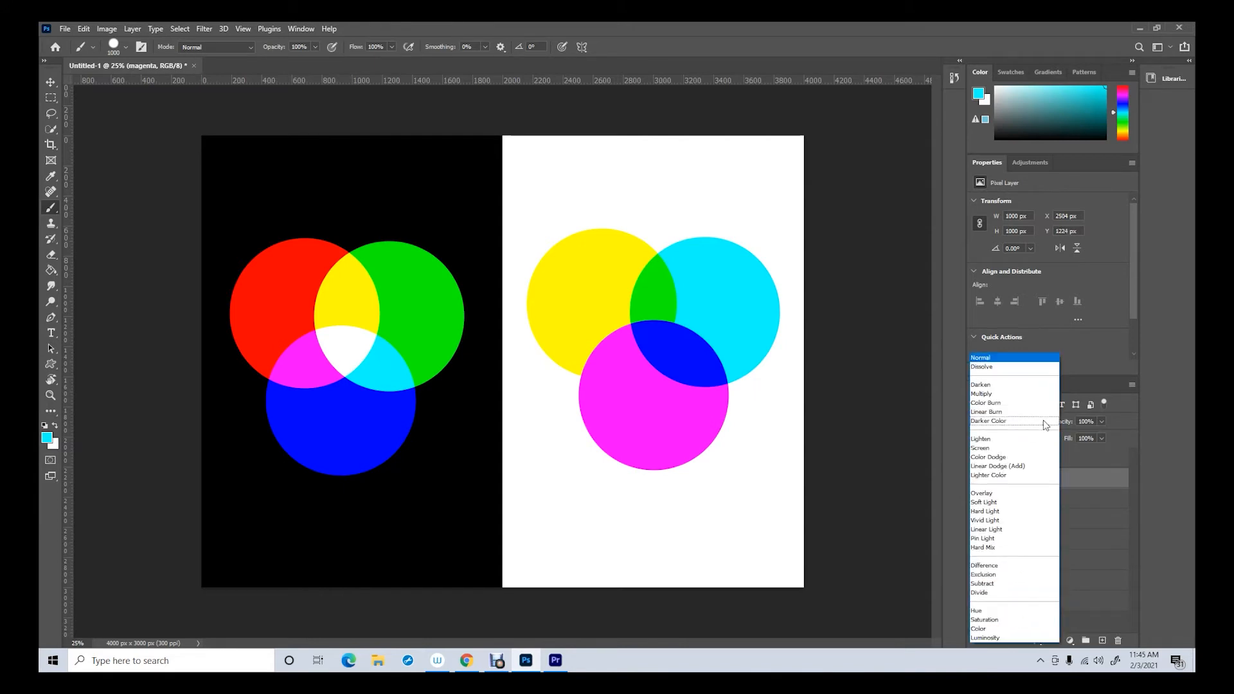
pyautogui.click(1010, 396)
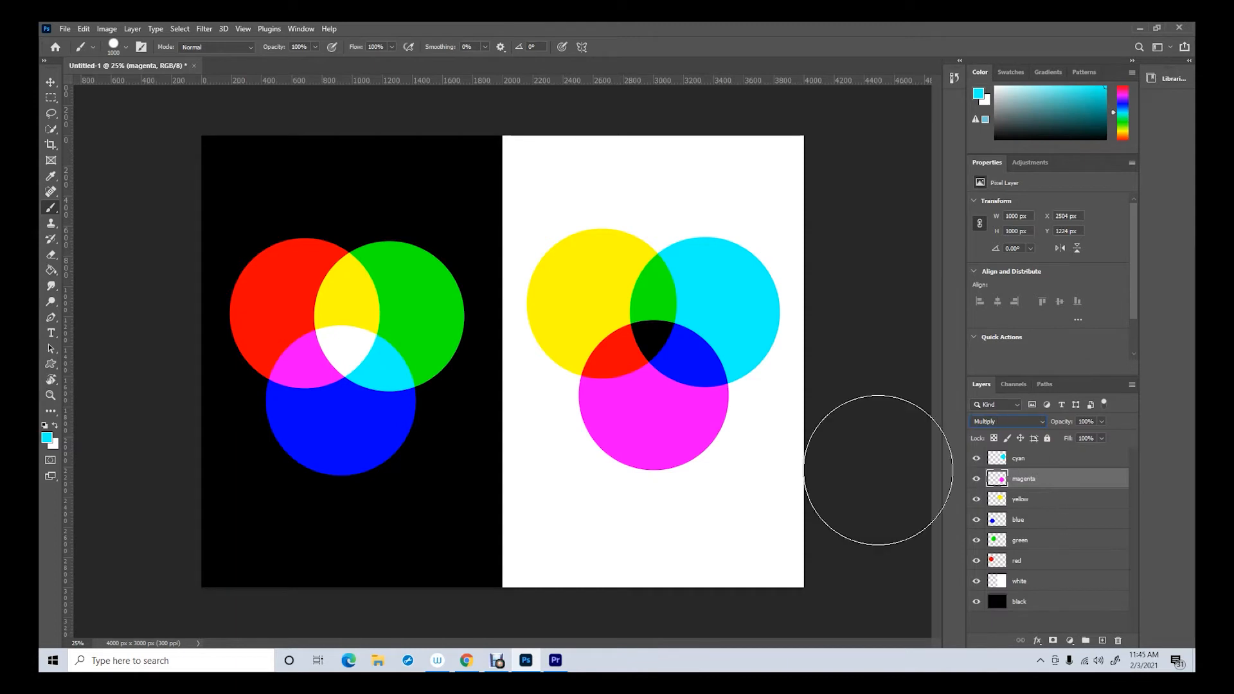
pyautogui.click(51, 82)
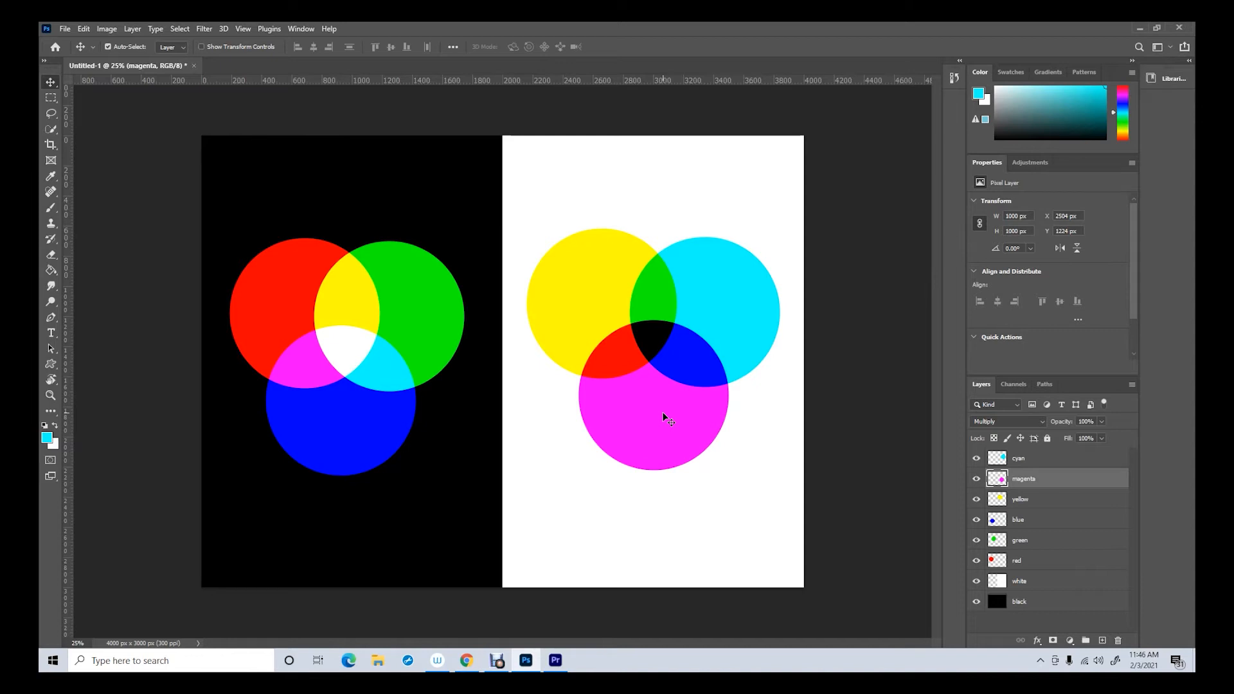
# Create a new transparent 4000 x 3000 px document at 300 pixels/inch and place a vertical guide at its horizontal centre, 2000 px
pyautogui.click(64, 29)
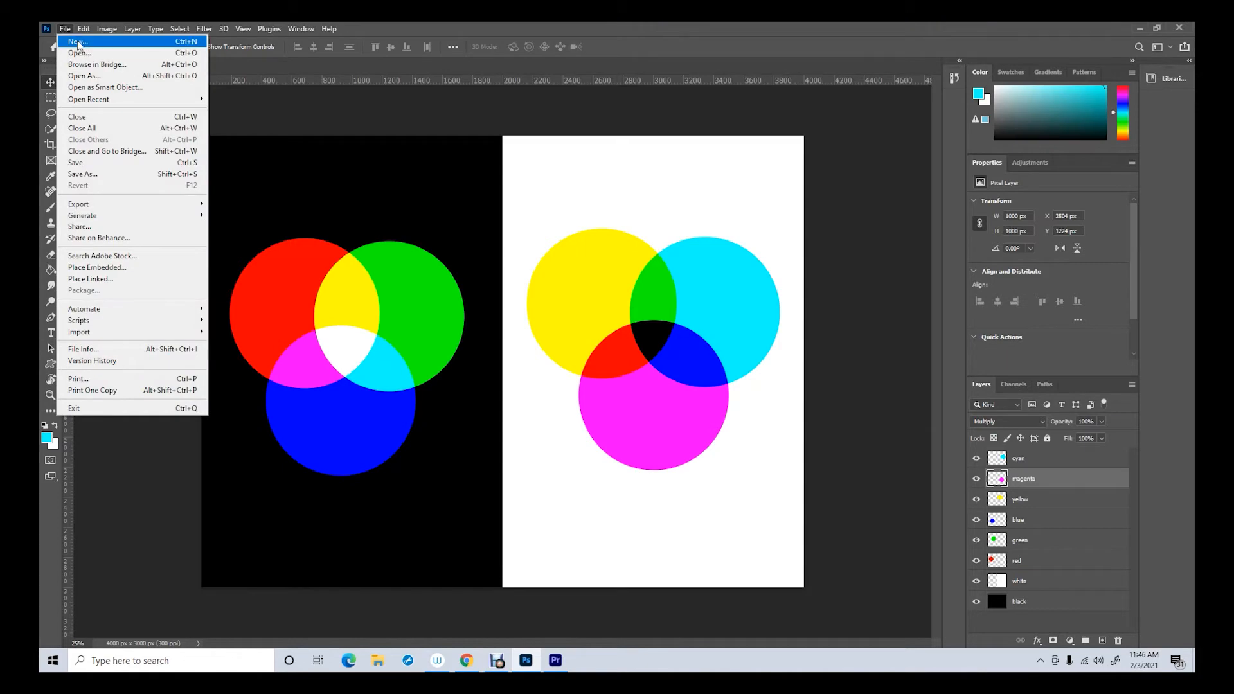
pyautogui.click(77, 43)
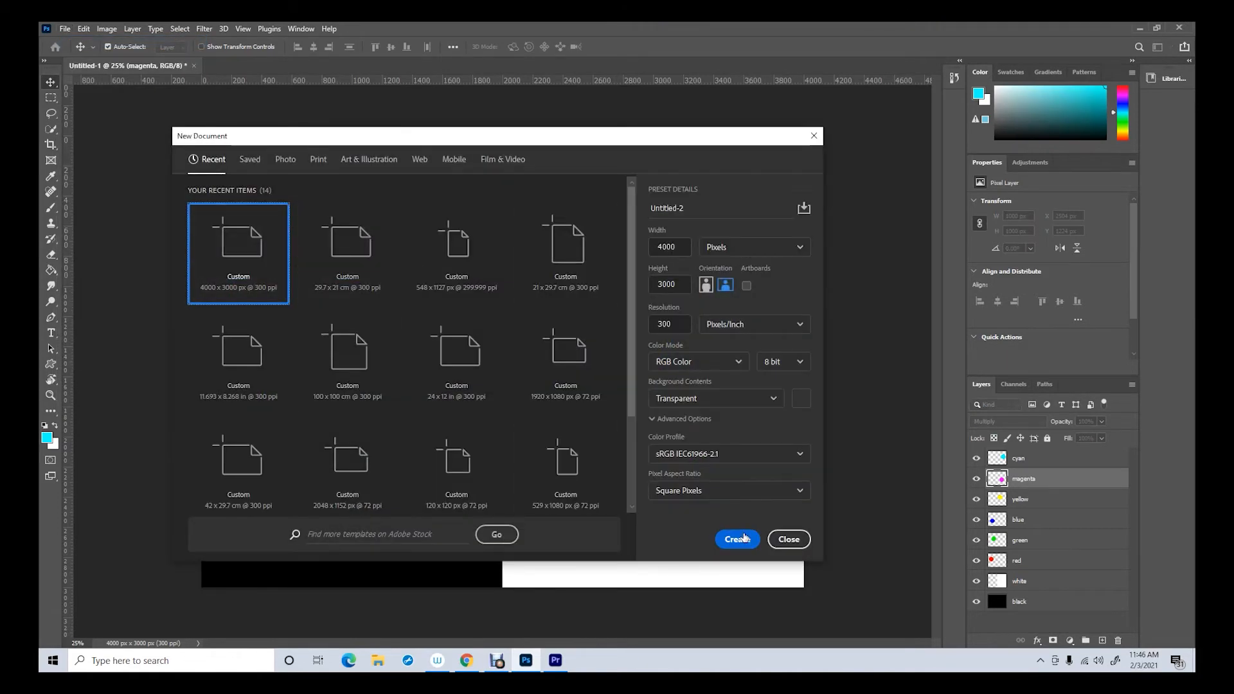
pyautogui.click(745, 543)
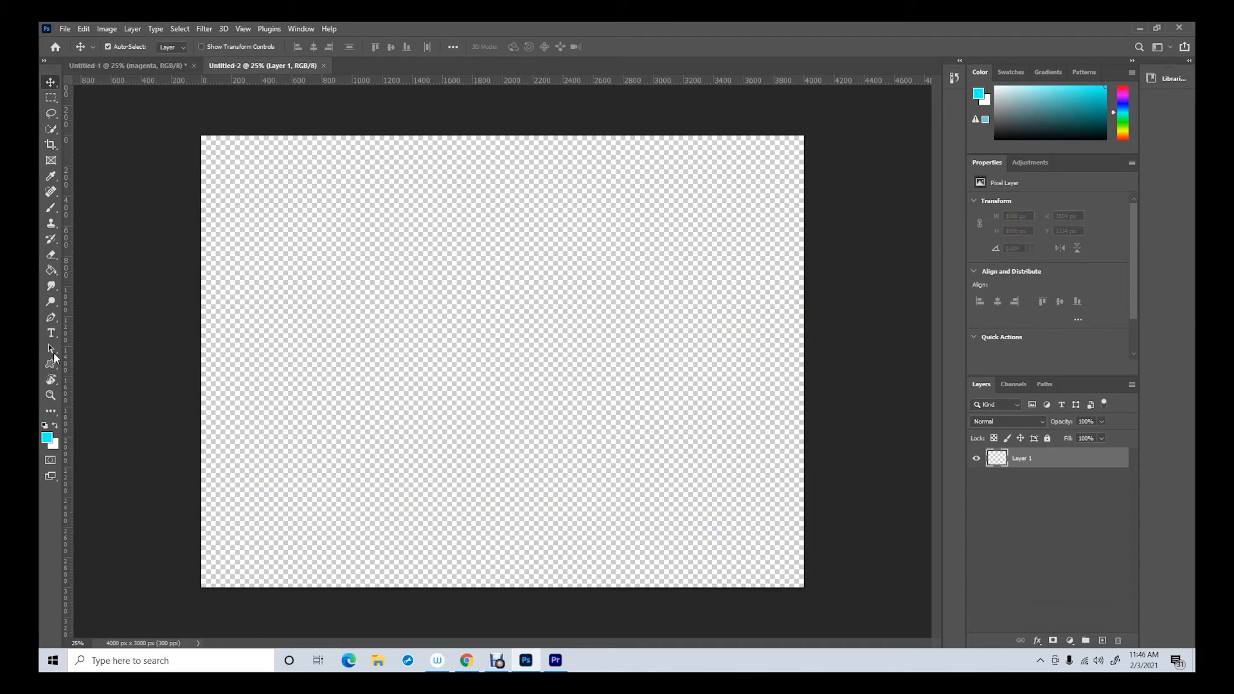
pyautogui.moveTo(67, 349); pyautogui.dragTo(503, 331)
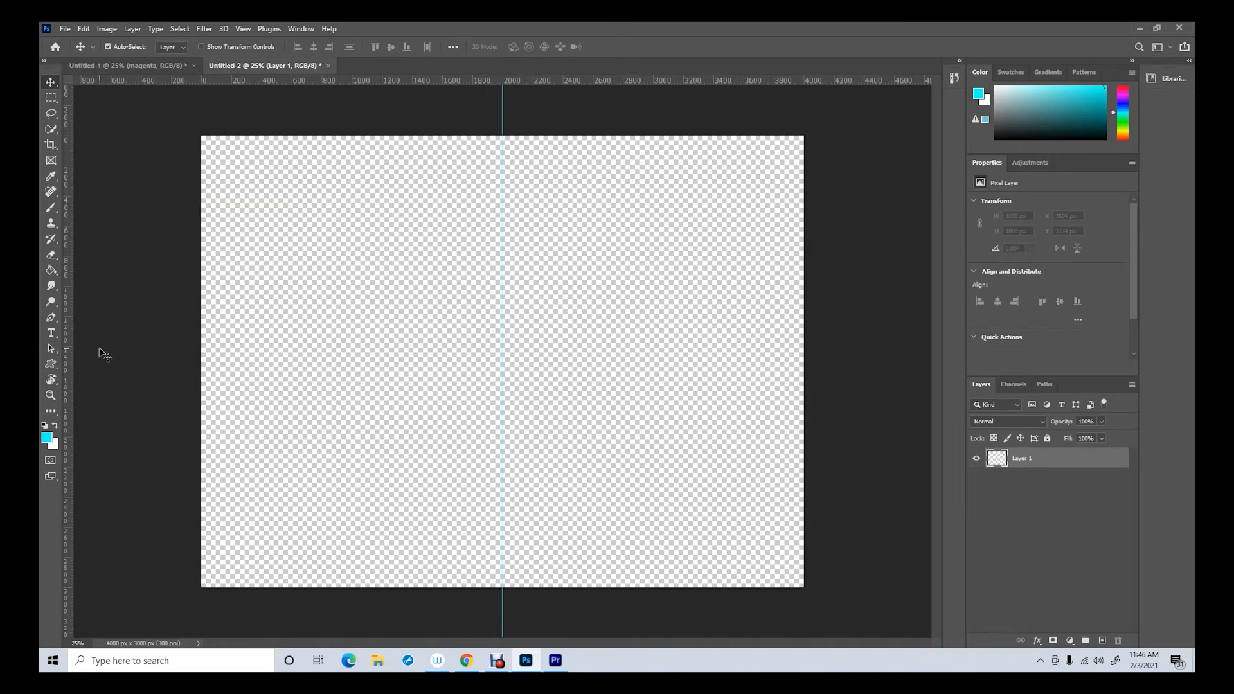
# Set the foreground colour to pure red, R 255, G 0, B 0
pyautogui.click(47, 437)
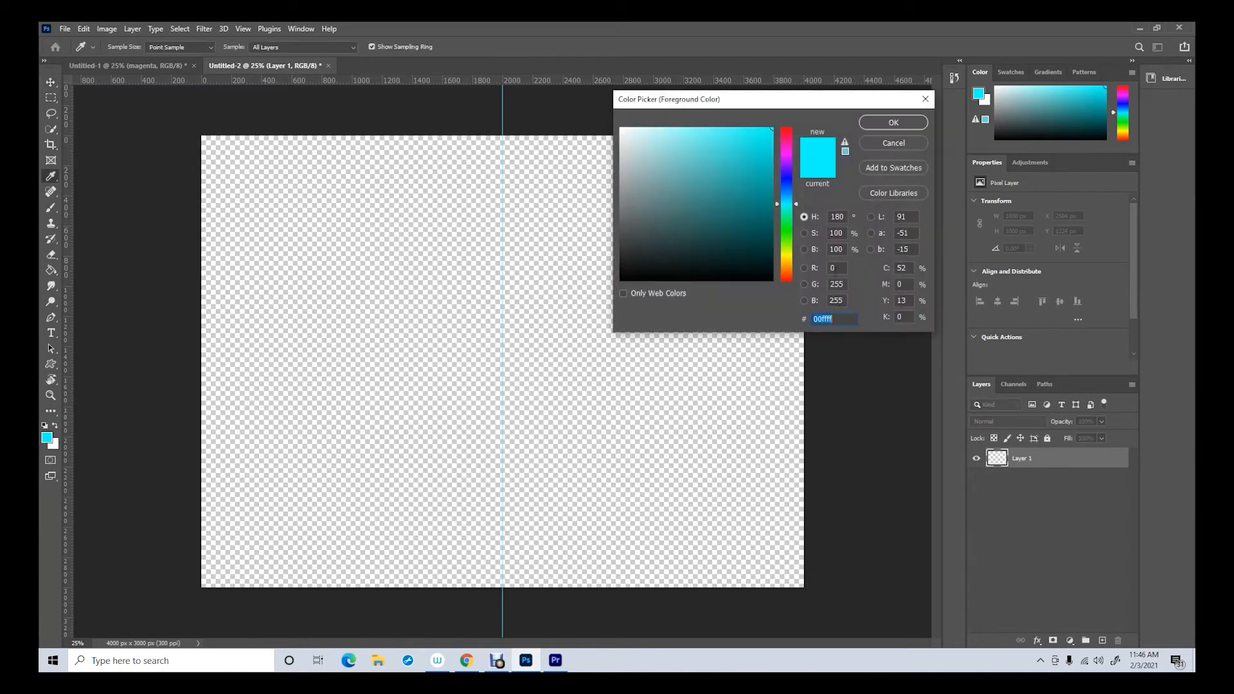
pyautogui.click(826, 268)
pyautogui.write('255')
pyautogui.click(842, 285)
pyautogui.write('0')
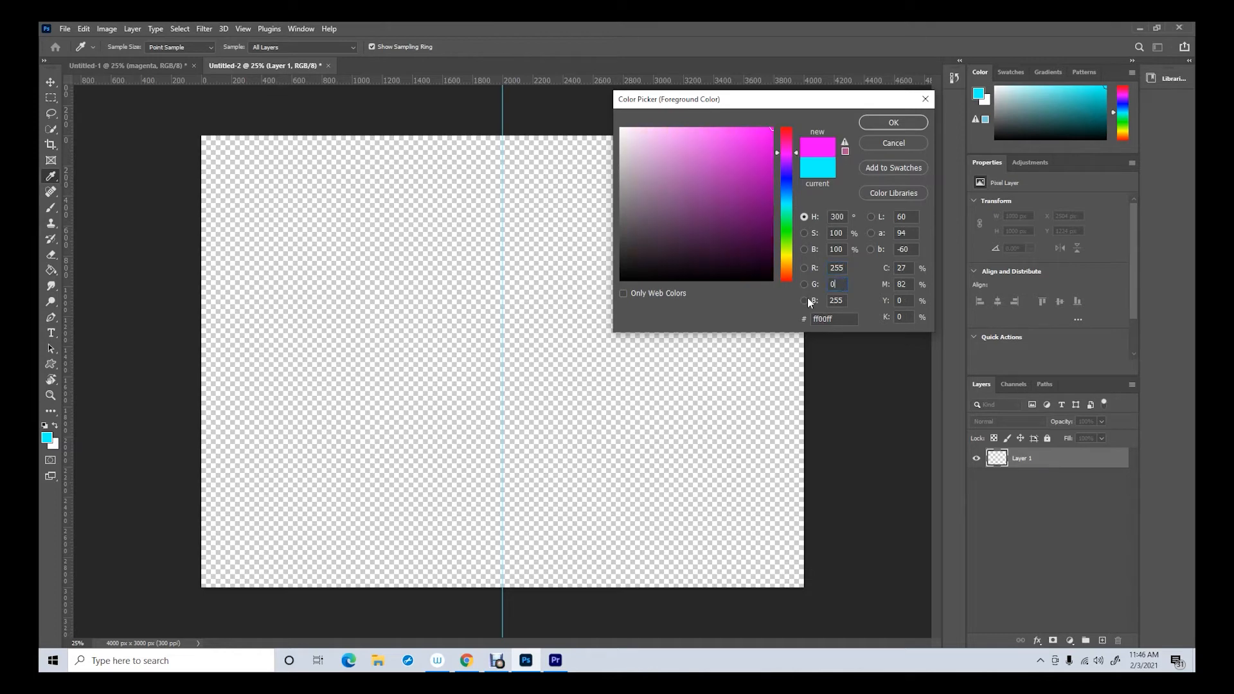
pyautogui.doubleClick(839, 300)
pyautogui.write('0')
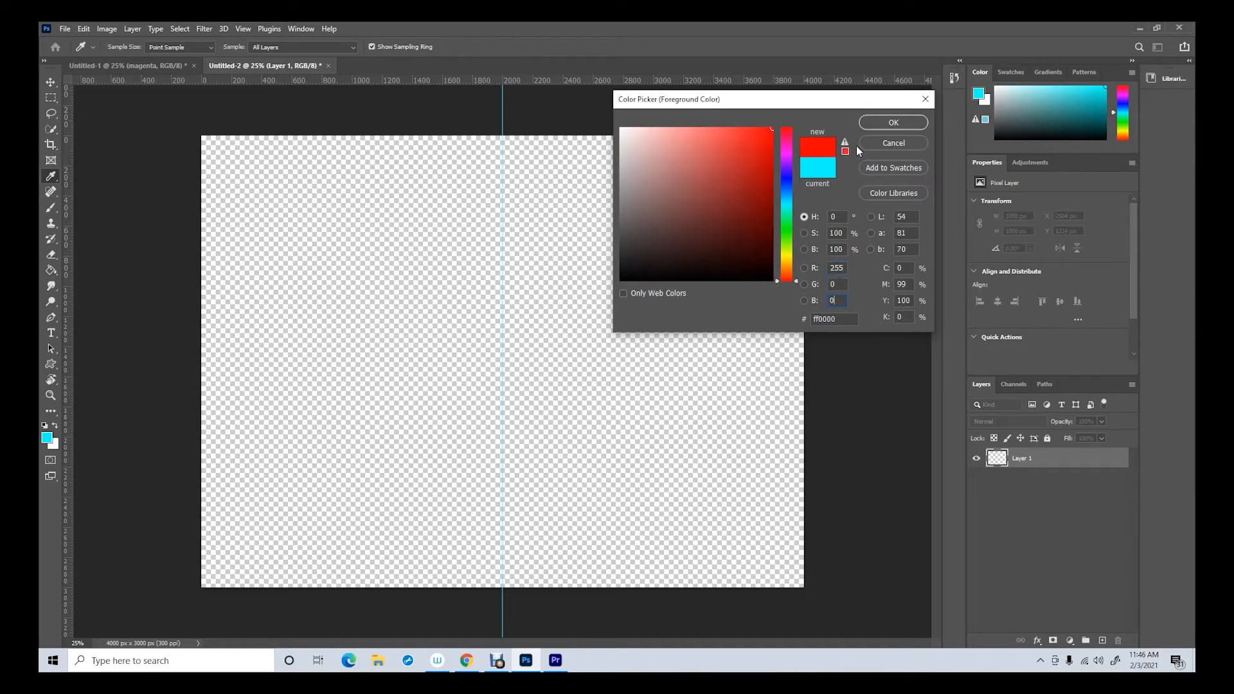
pyautogui.click(878, 120)
pyautogui.press('v')
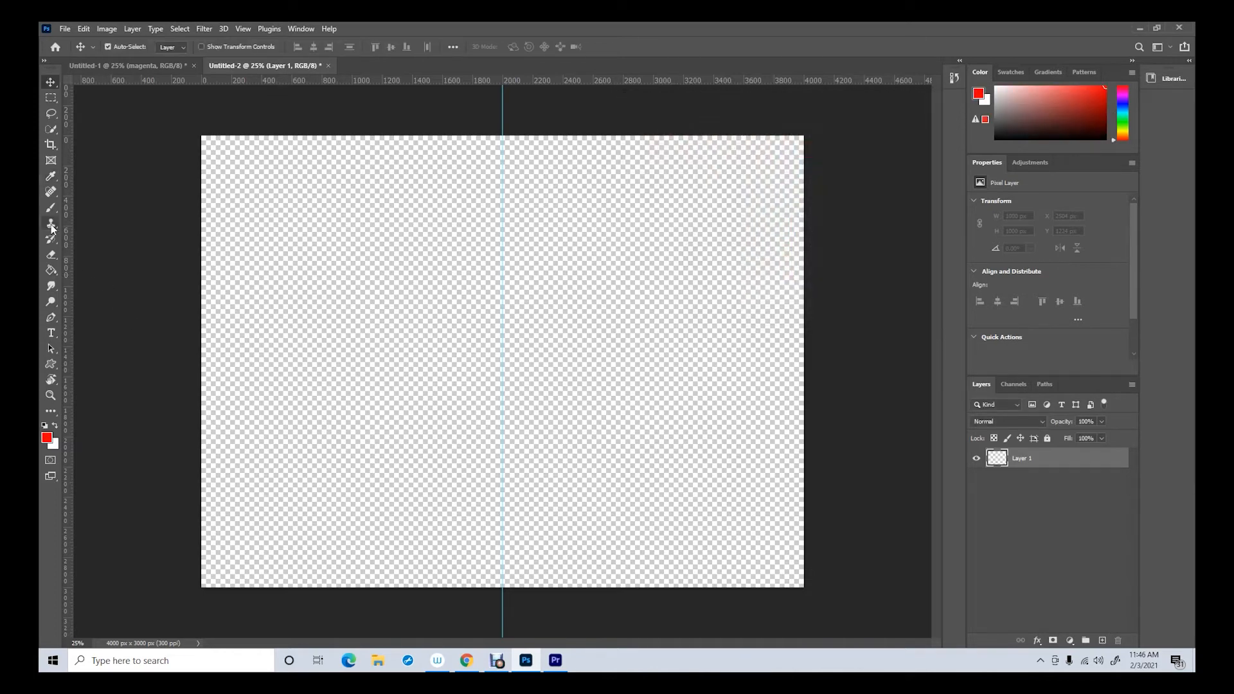
# Rename the new document's only layer as colour and fill it entirely with the red foreground colour
pyautogui.doubleClick(1027, 459)
pyautogui.write('dololour')
pyautogui.click(52, 273)
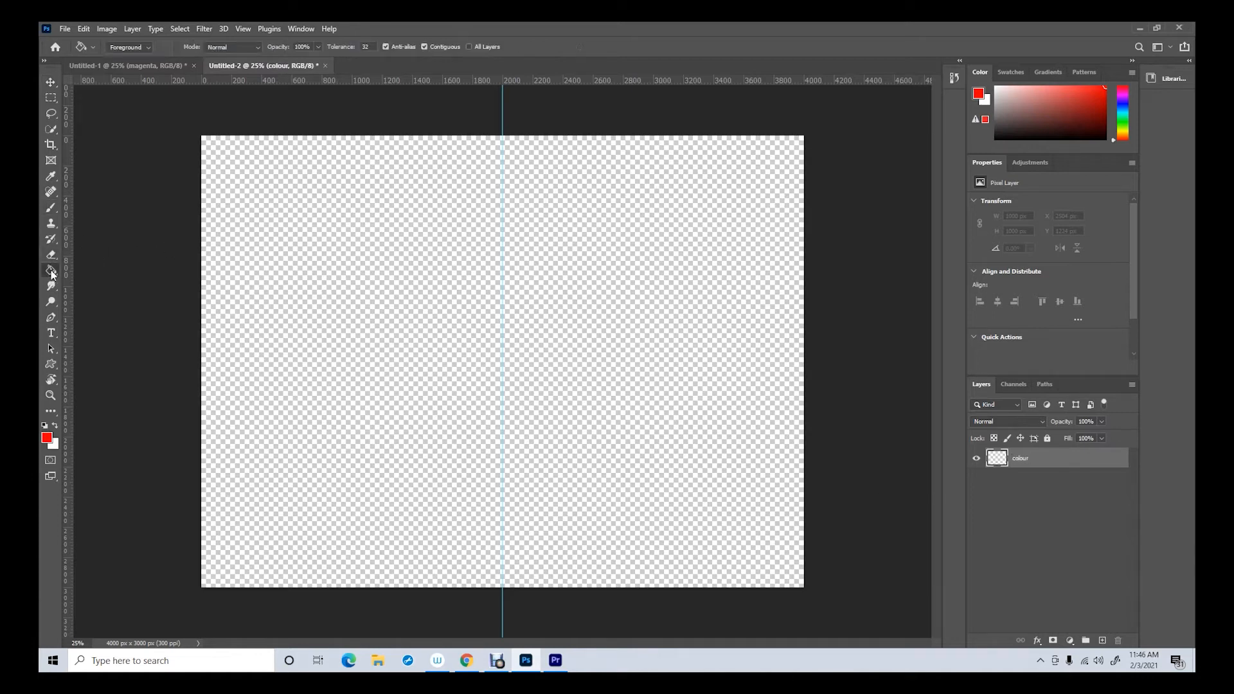
pyautogui.click(420, 308)
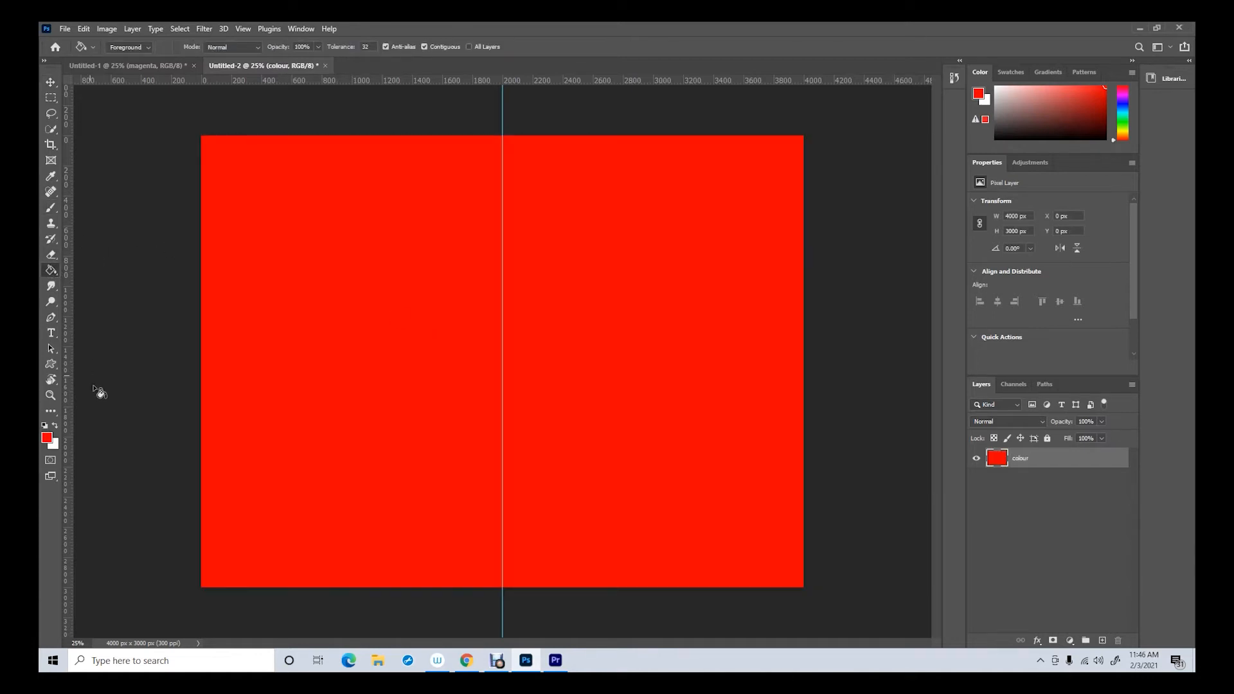
# Select the canvas's right half up to the guide and add a new layer named white above the colour layer
pyautogui.click(50, 98)
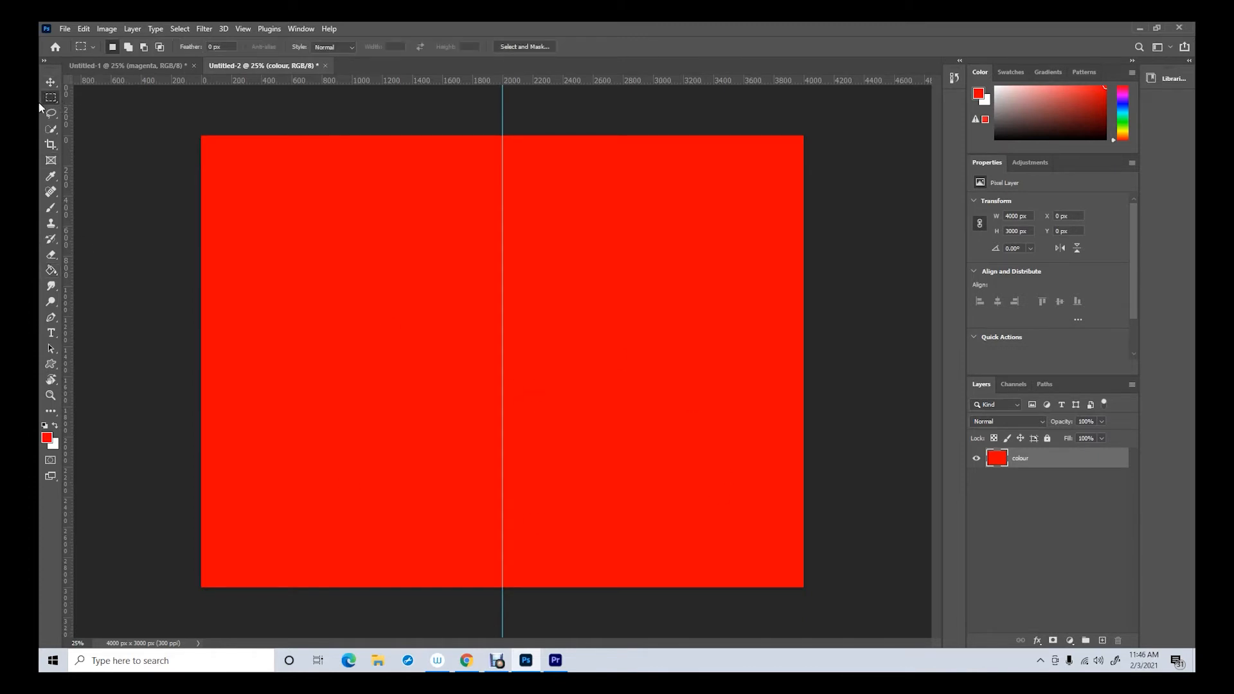
pyautogui.moveTo(502, 107); pyautogui.dragTo(893, 609)
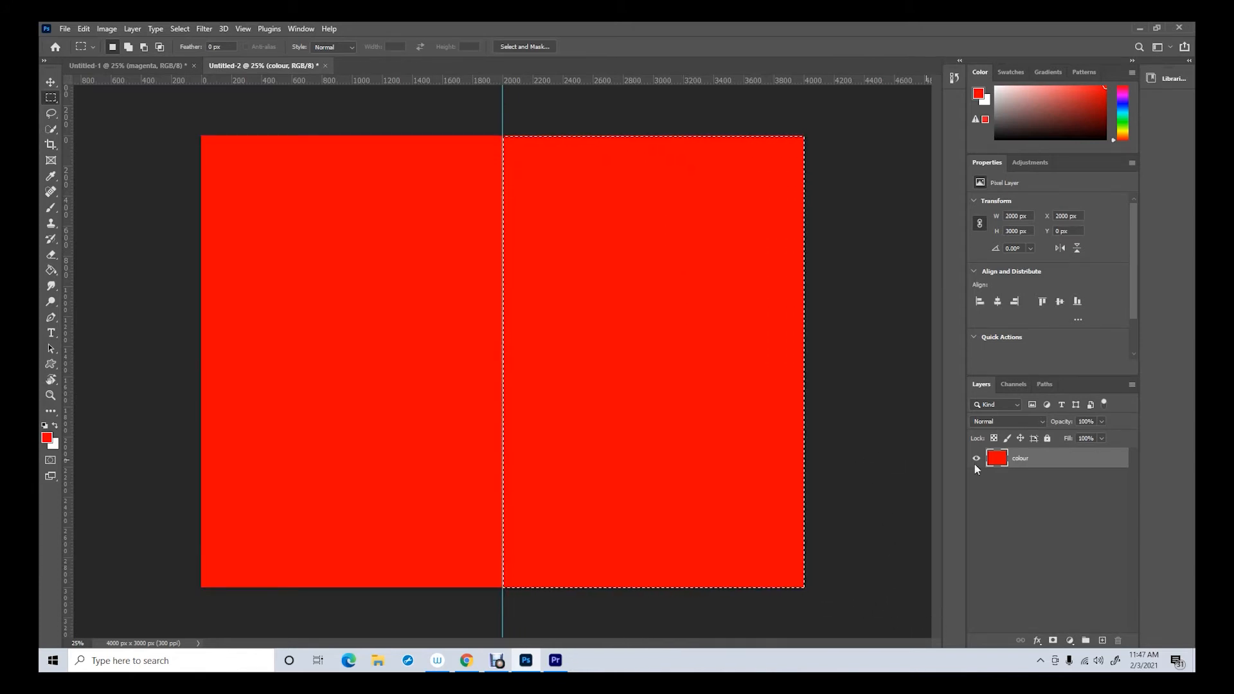
pyautogui.click(1102, 640)
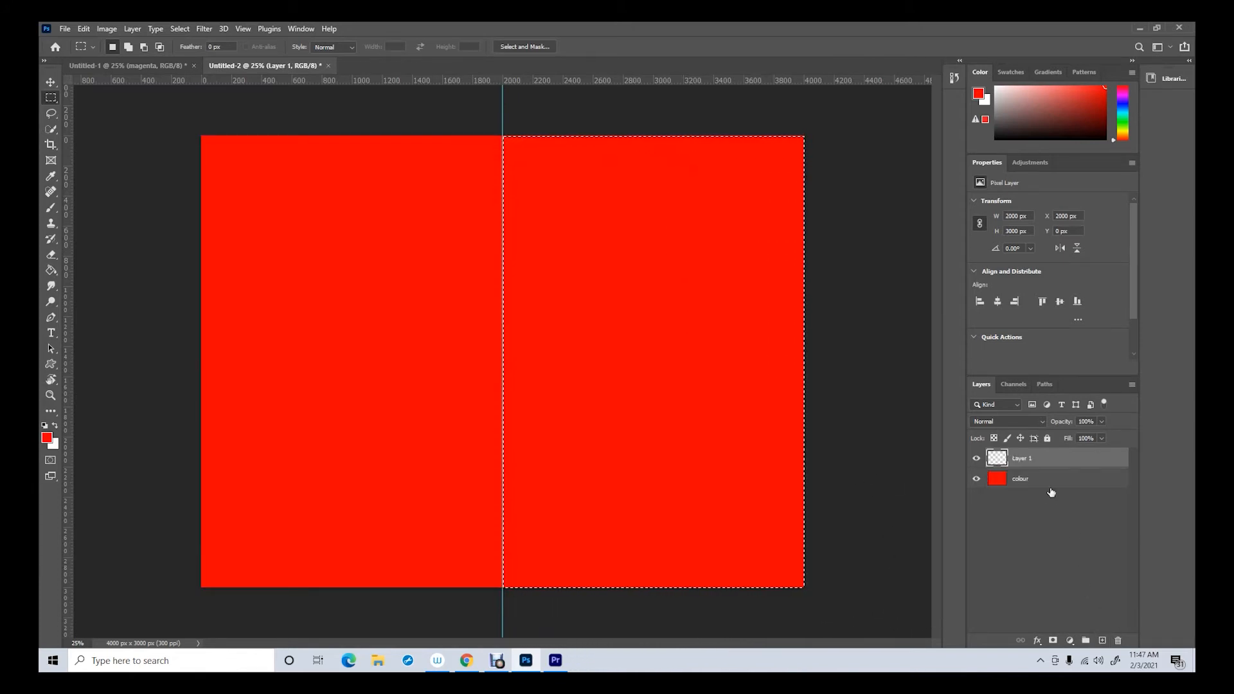
pyautogui.doubleClick(1023, 459)
pyautogui.write('white')
pyautogui.click(992, 534)
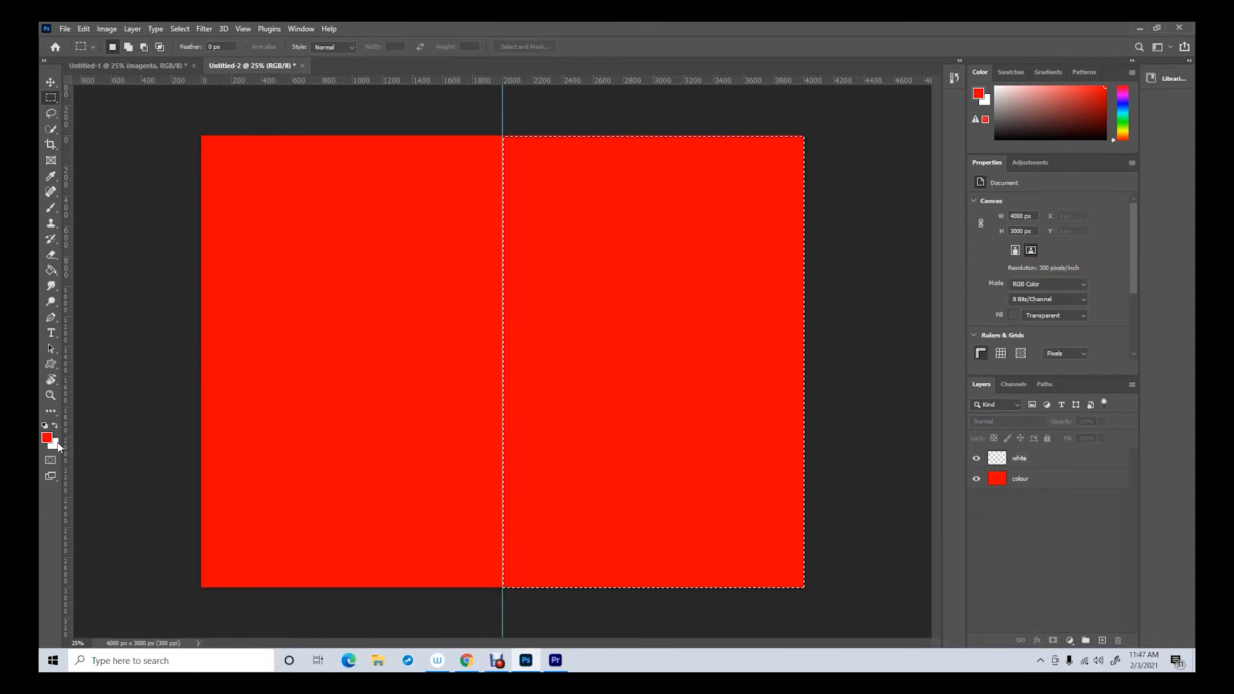
# Swap the foreground and background colours and fill the selected half with white on the white layer
pyautogui.click(54, 426)
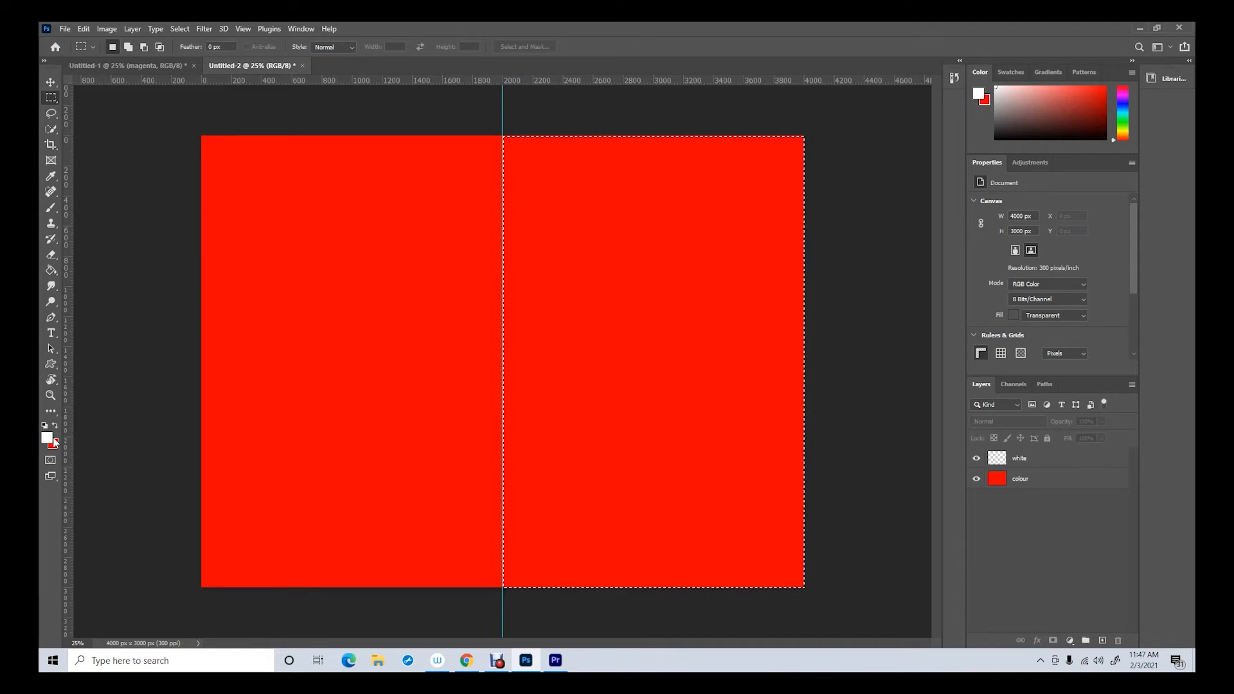
pyautogui.click(51, 270)
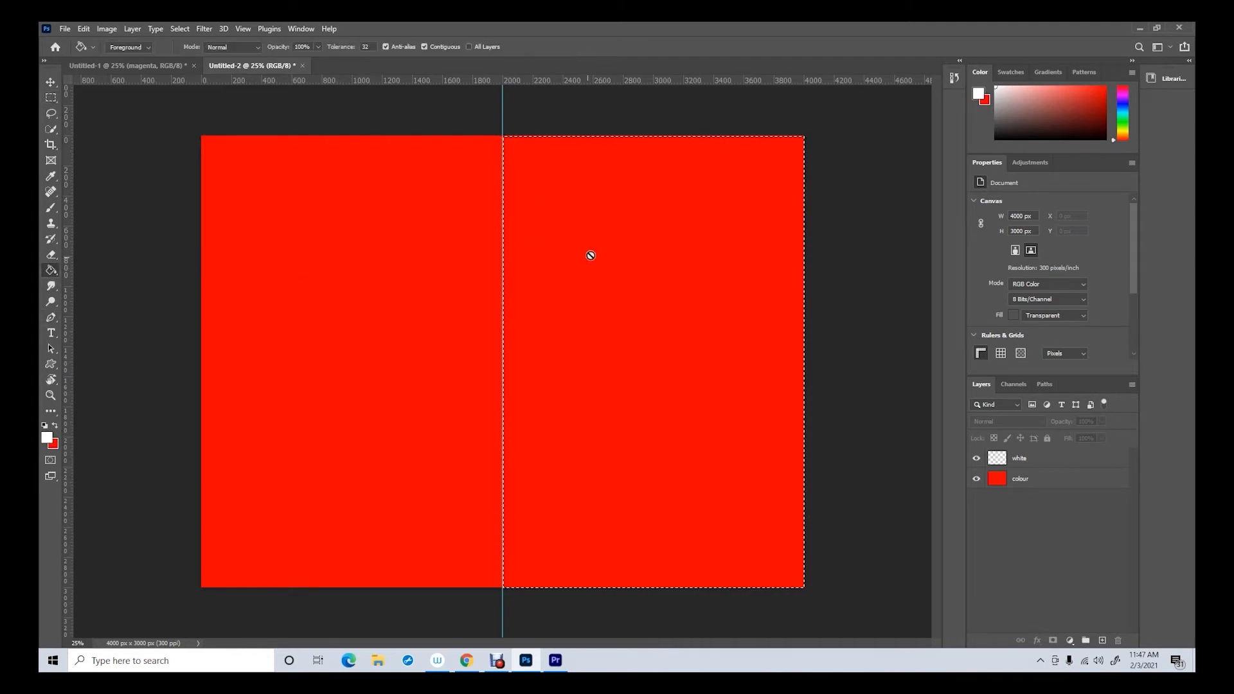
pyautogui.click(1037, 459)
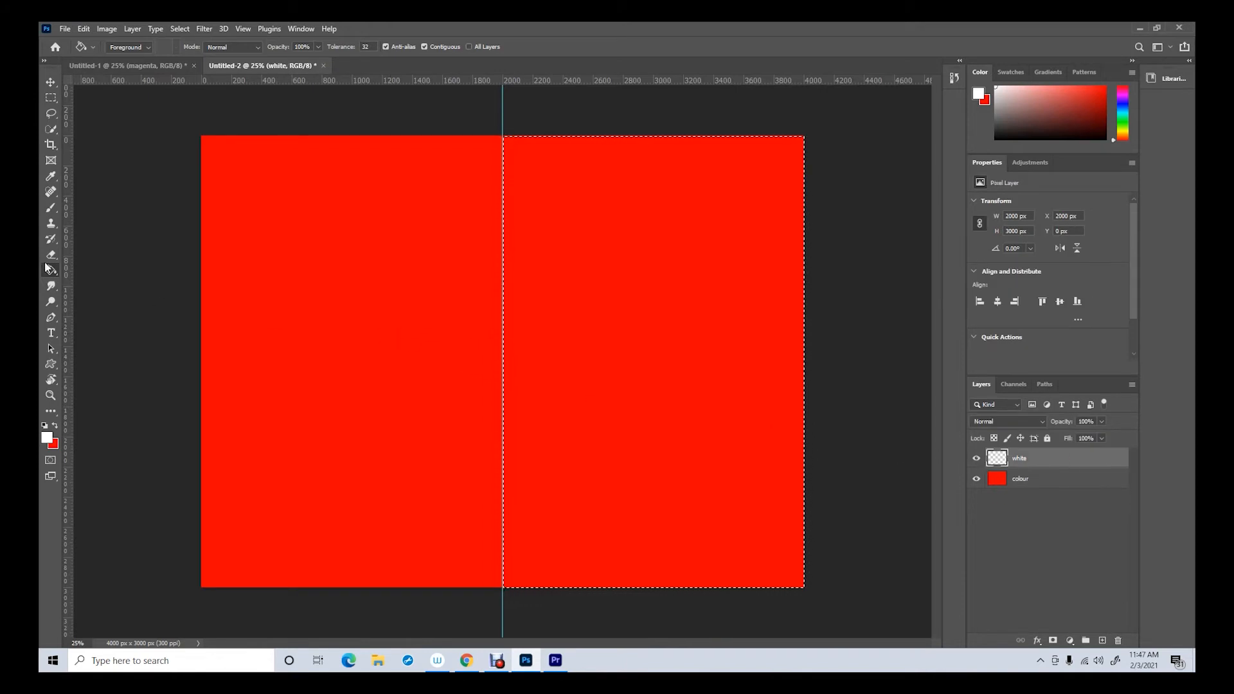
pyautogui.click(641, 285)
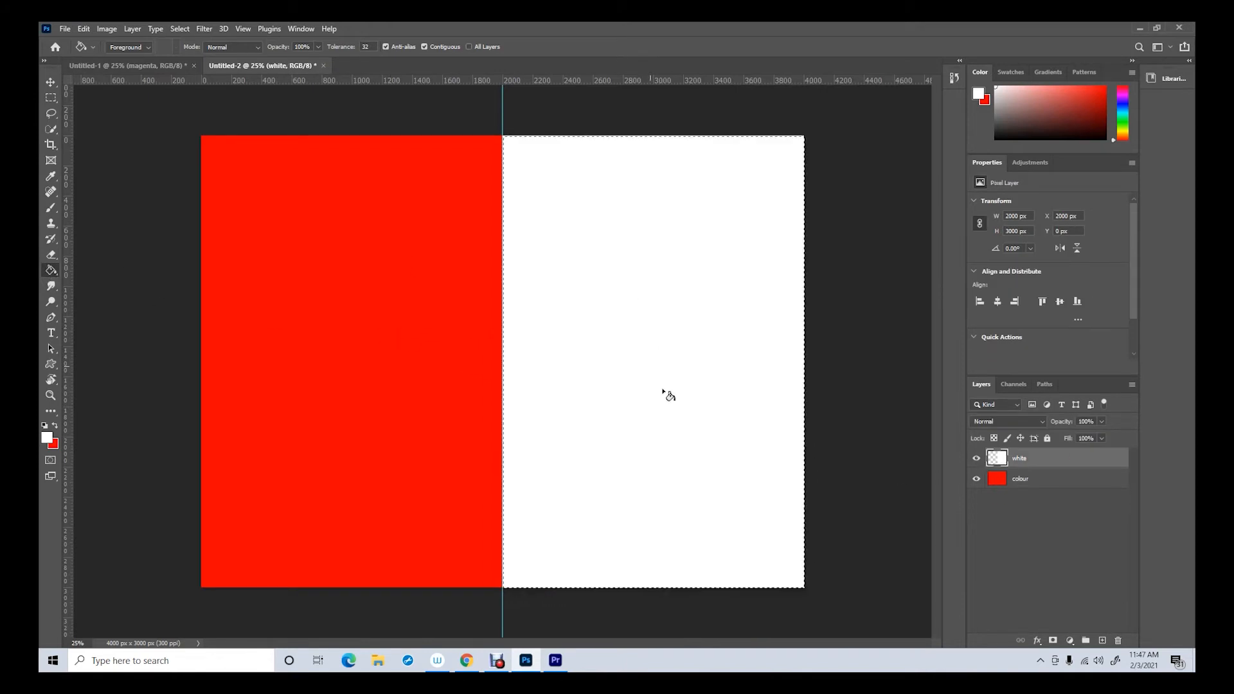
# Deselect the canvas's white half and remove the vertical centre guide
pyautogui.click(51, 97)
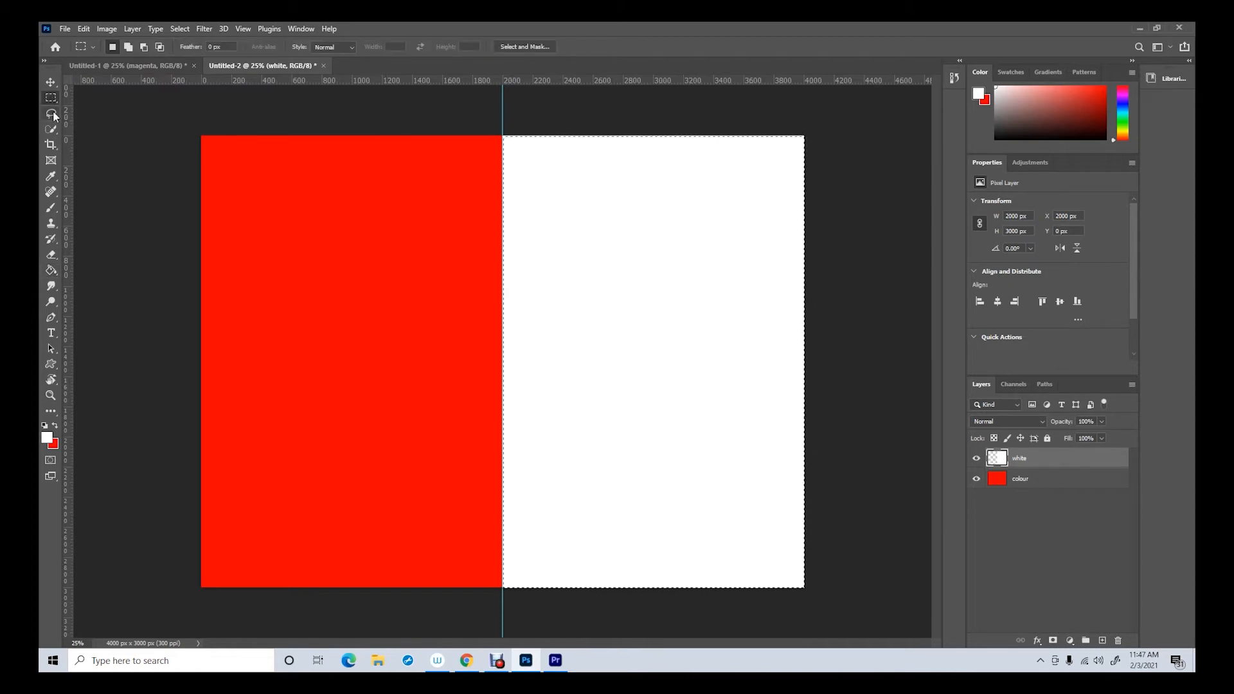
pyautogui.click(172, 108)
pyautogui.click(51, 83)
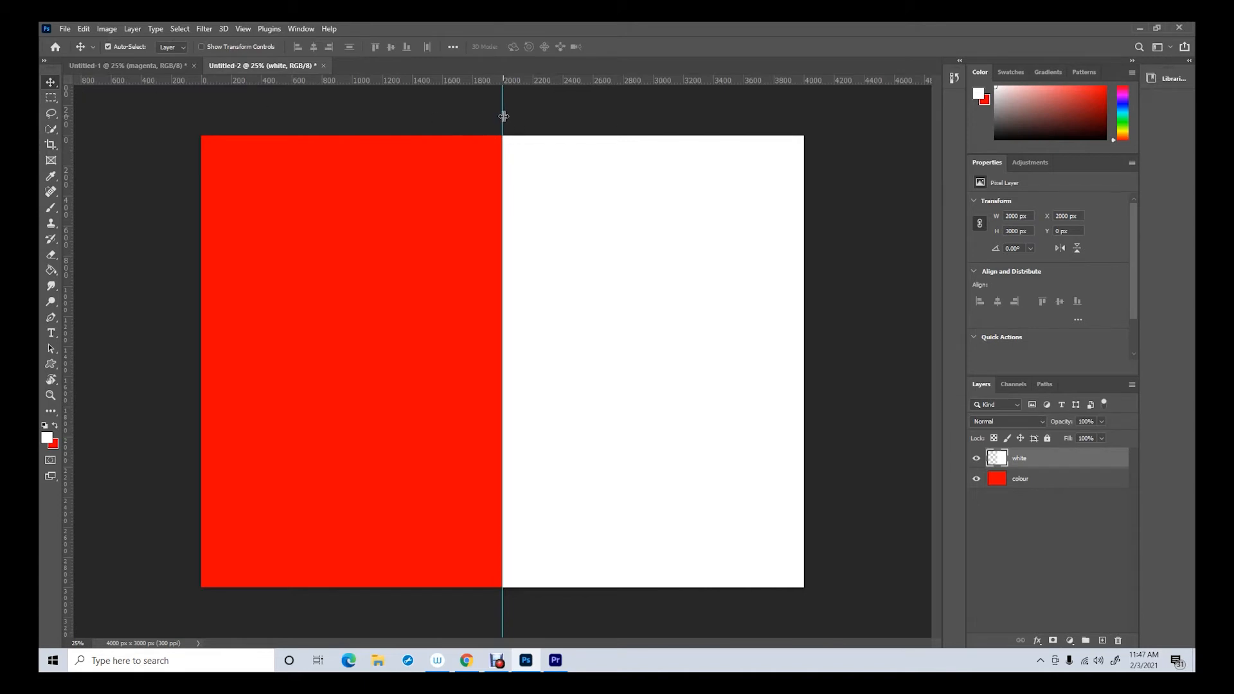
pyautogui.moveTo(502, 113); pyautogui.dragTo(64, 126)
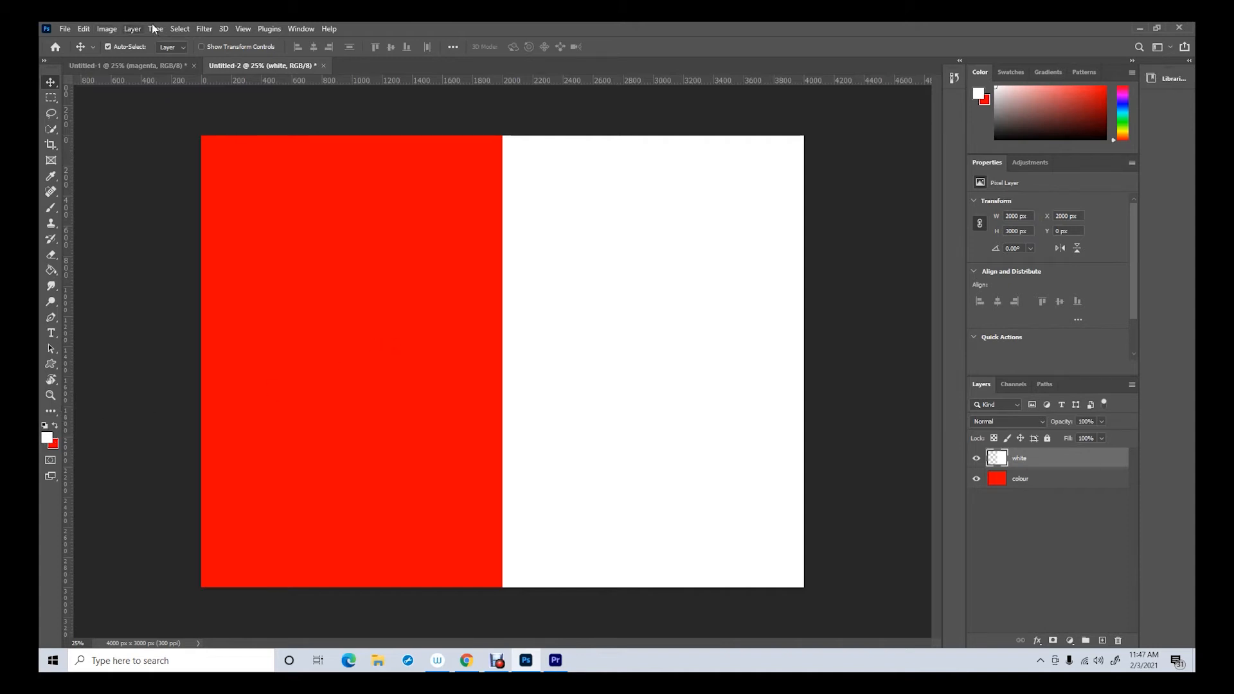
# View the colour circles in the first document, and return to the red and white document
pyautogui.click(172, 62)
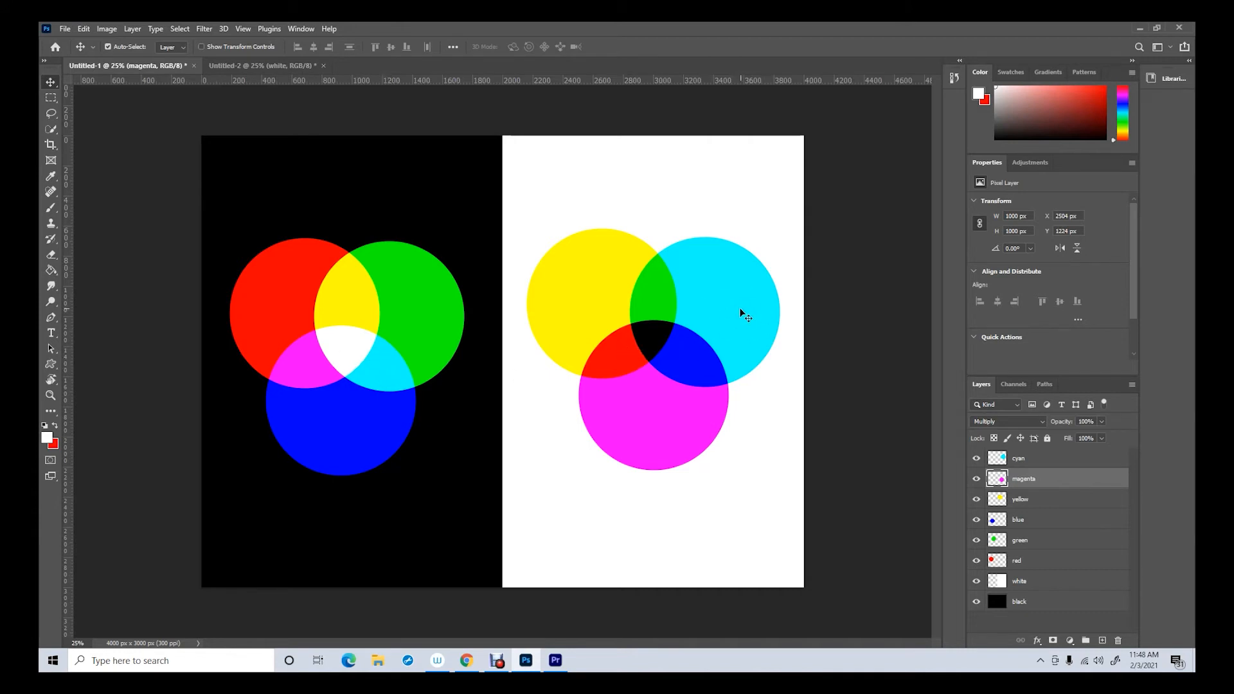
pyautogui.click(255, 67)
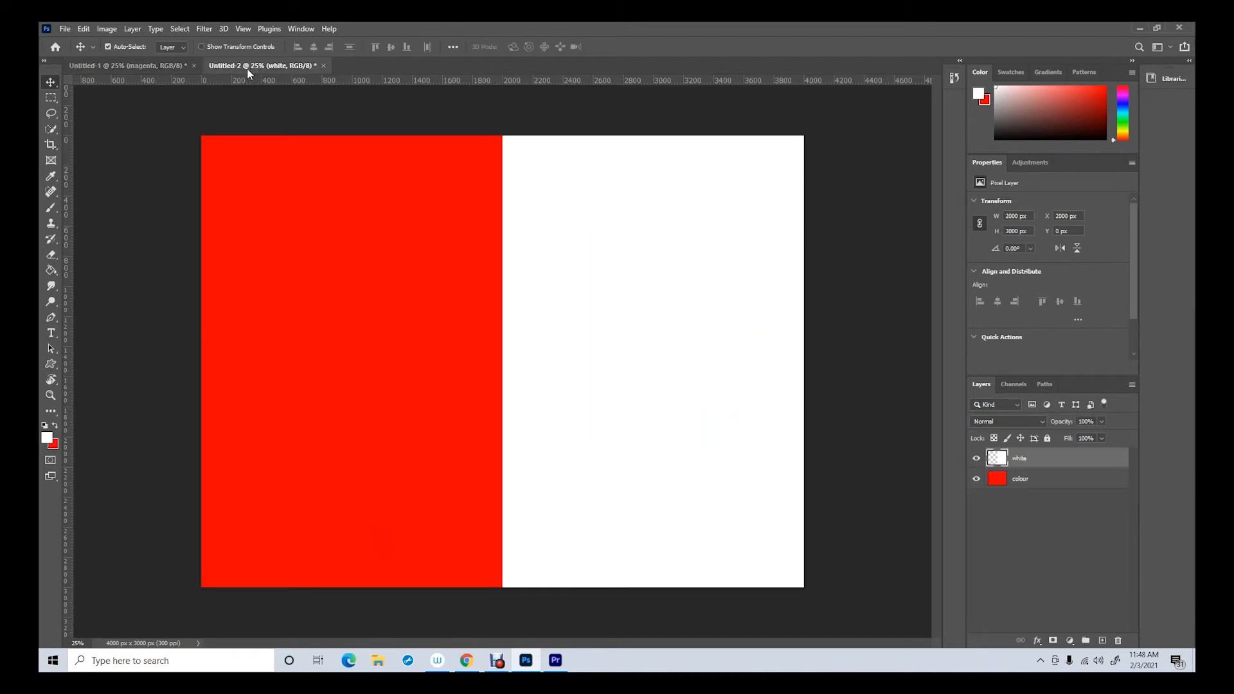
# Swap the foreground and background colours, set the foreground to yellow with green at 255, and fill the colour layer with it
pyautogui.click(54, 423)
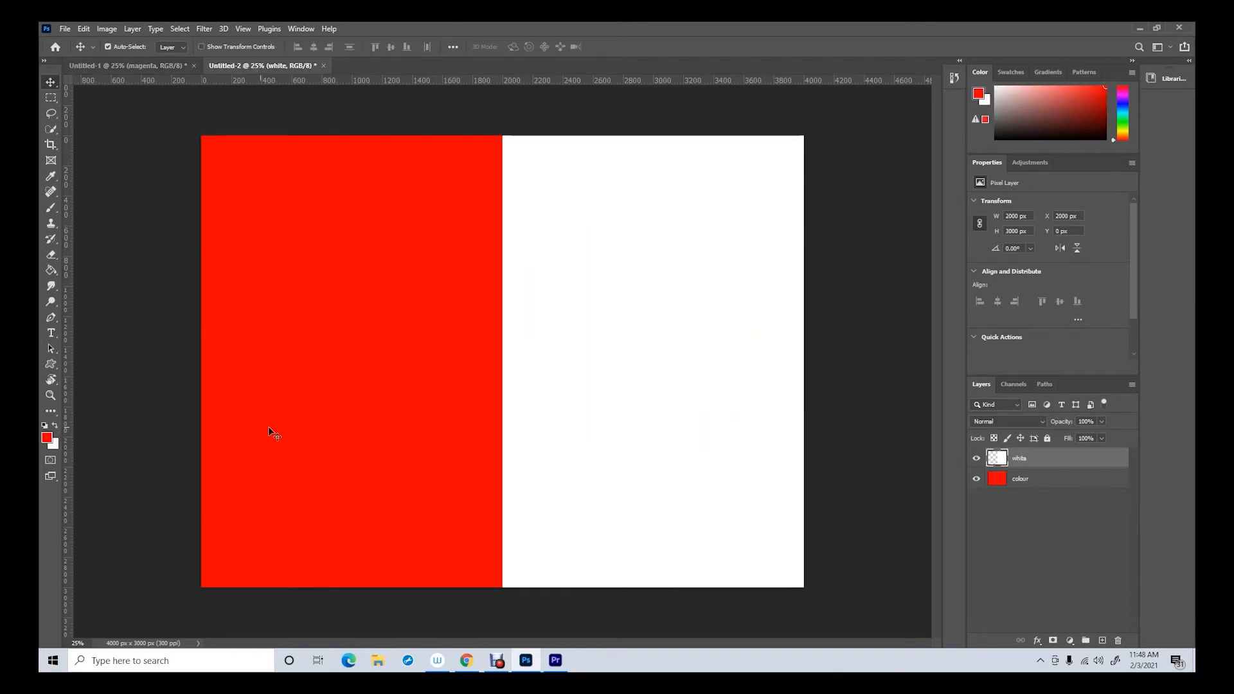
pyautogui.click(1024, 481)
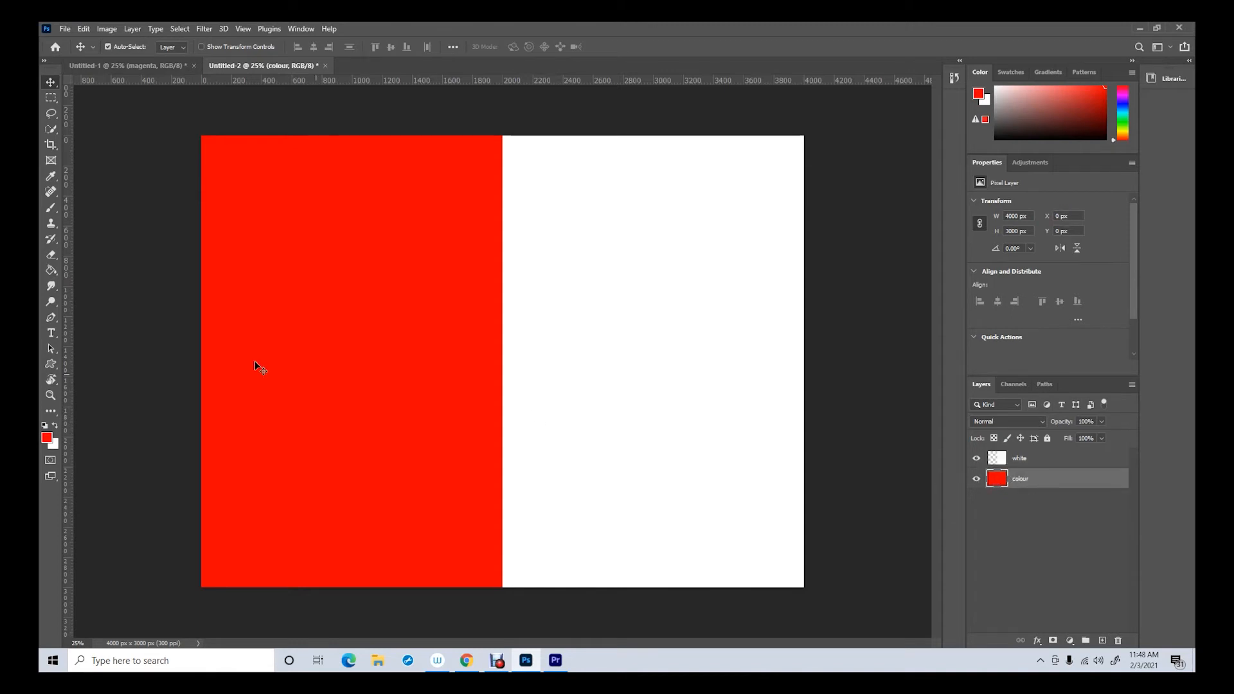
pyautogui.click(47, 439)
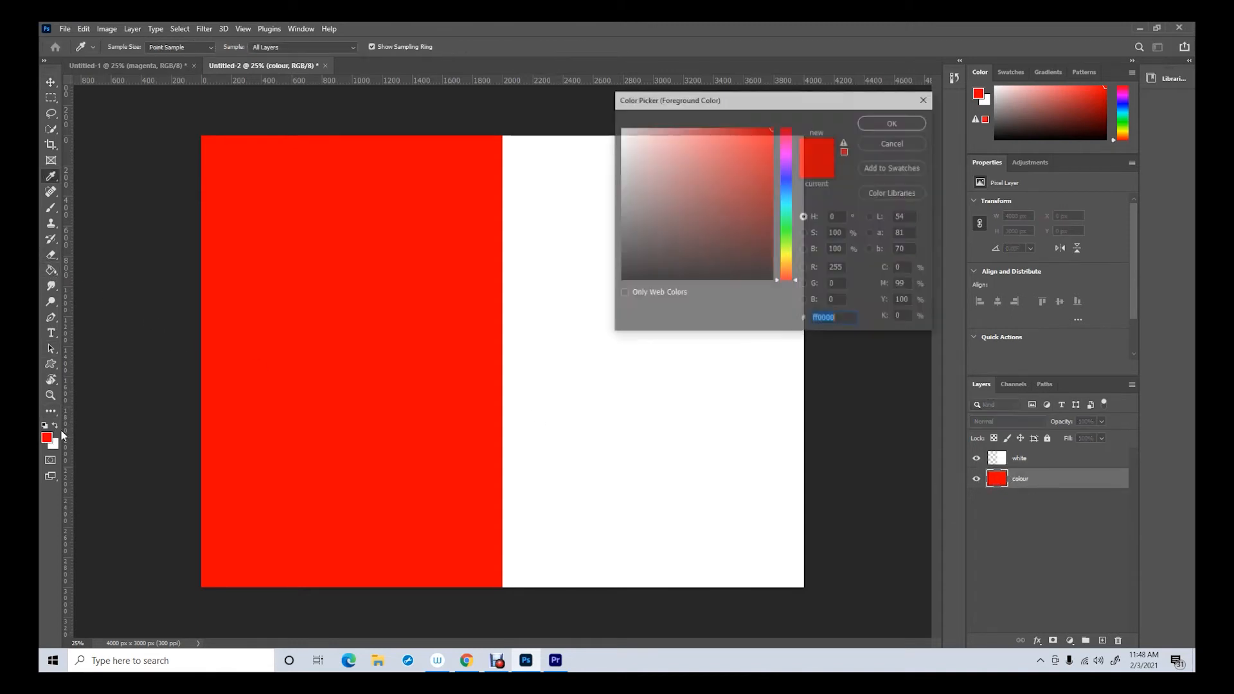
pyautogui.click(844, 284)
pyautogui.write('2')
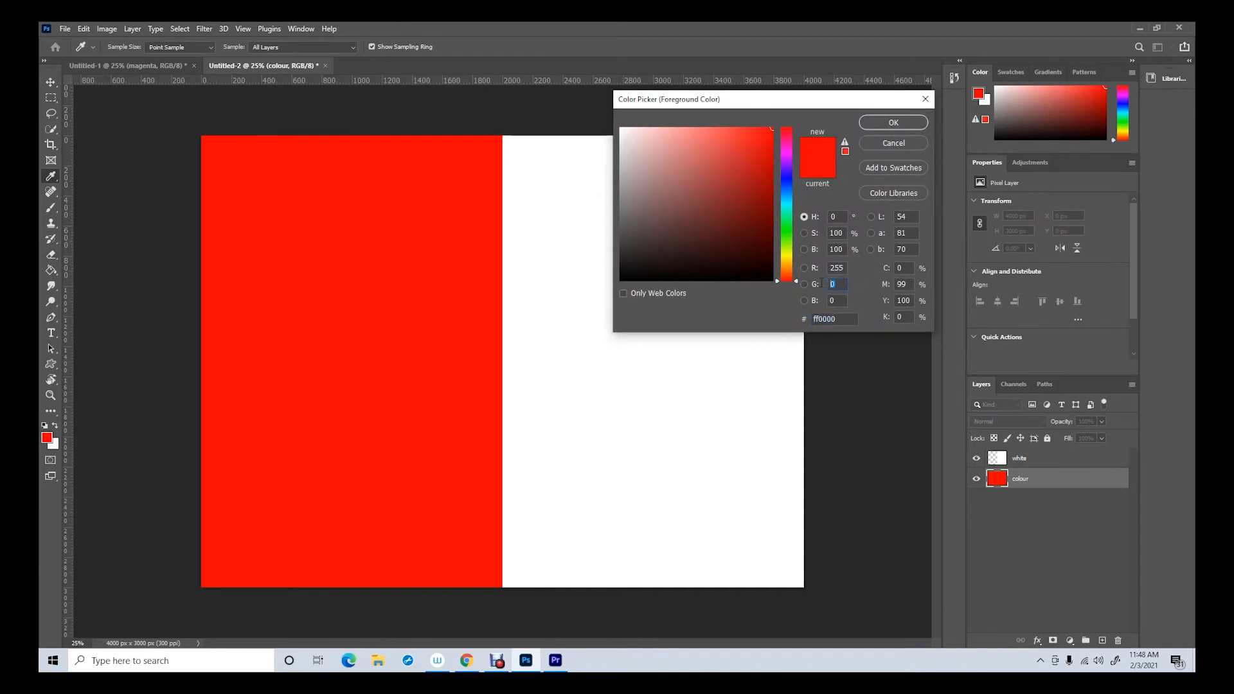
pyautogui.write('55')
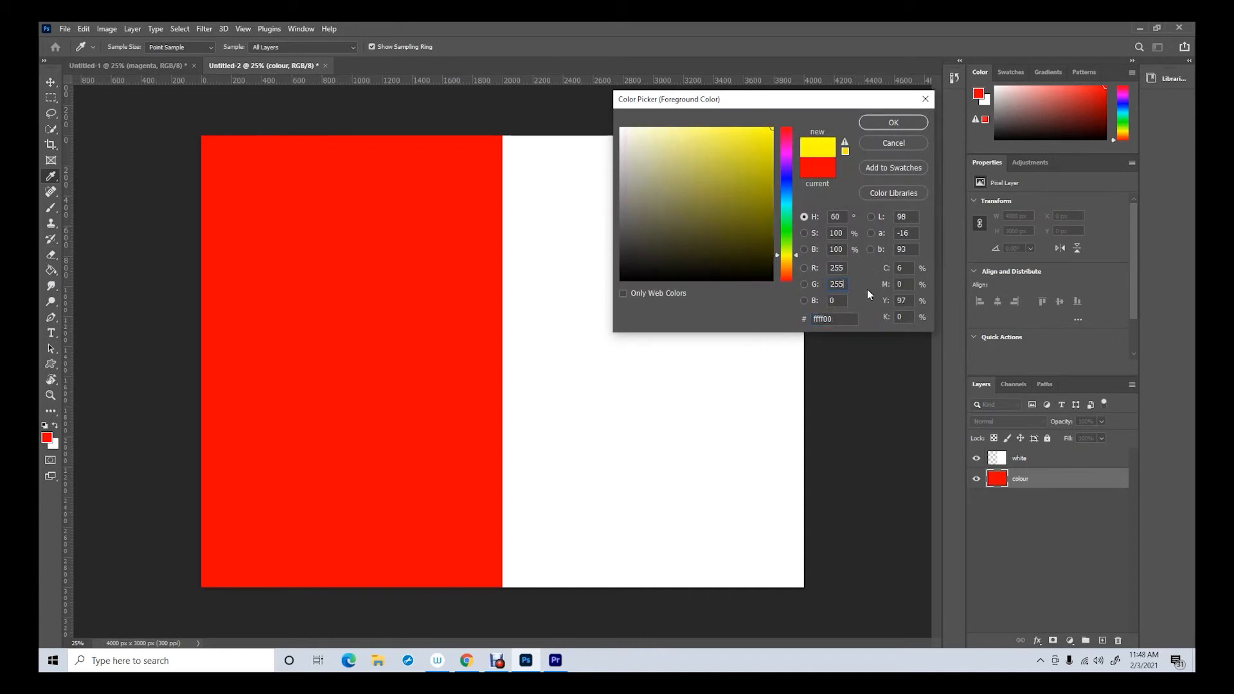
pyautogui.click(878, 124)
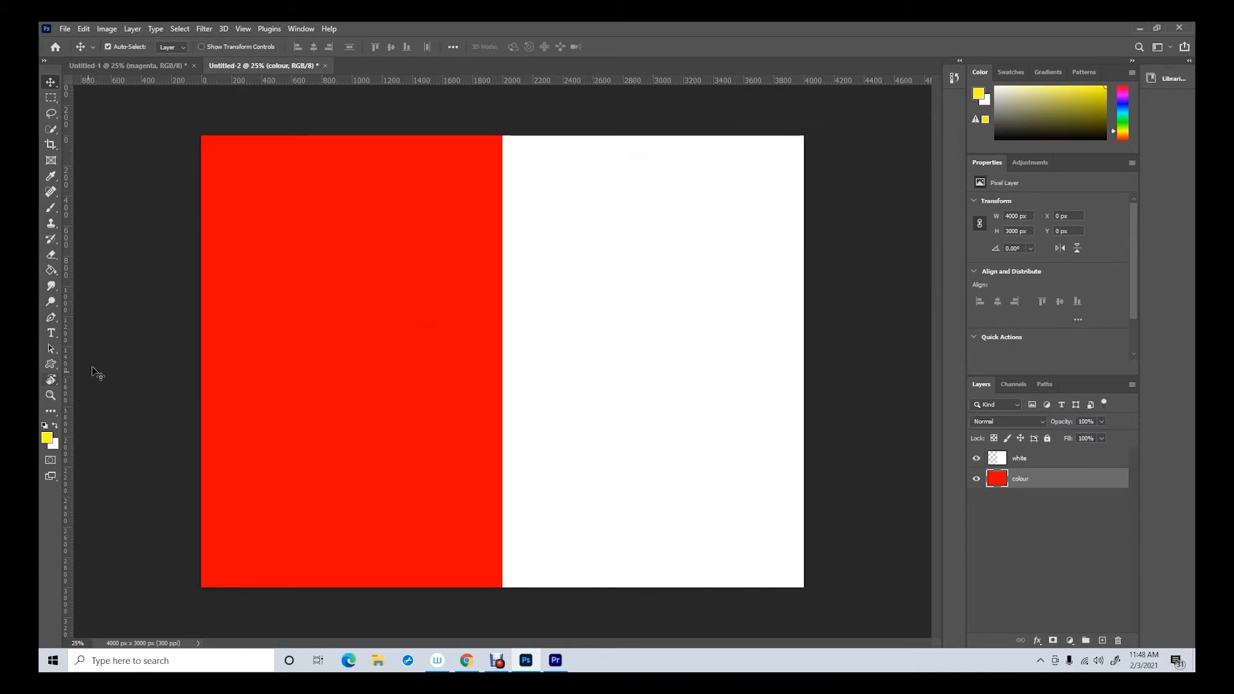
pyautogui.click(52, 269)
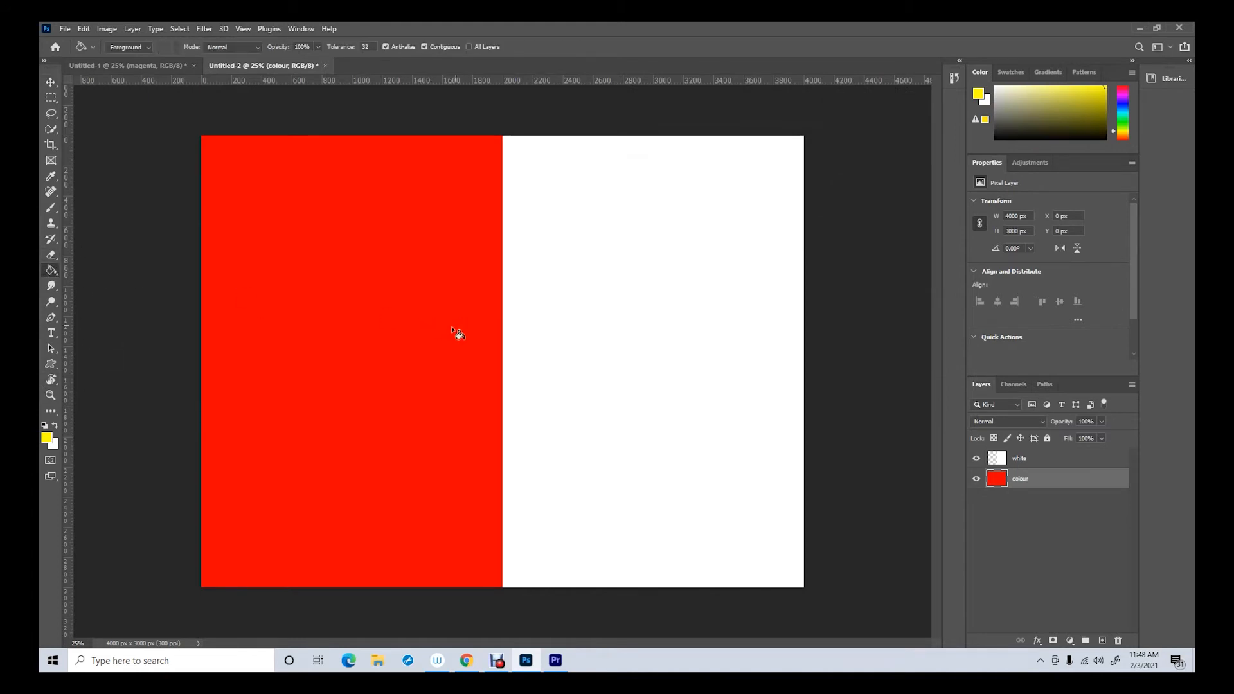
pyautogui.click(363, 338)
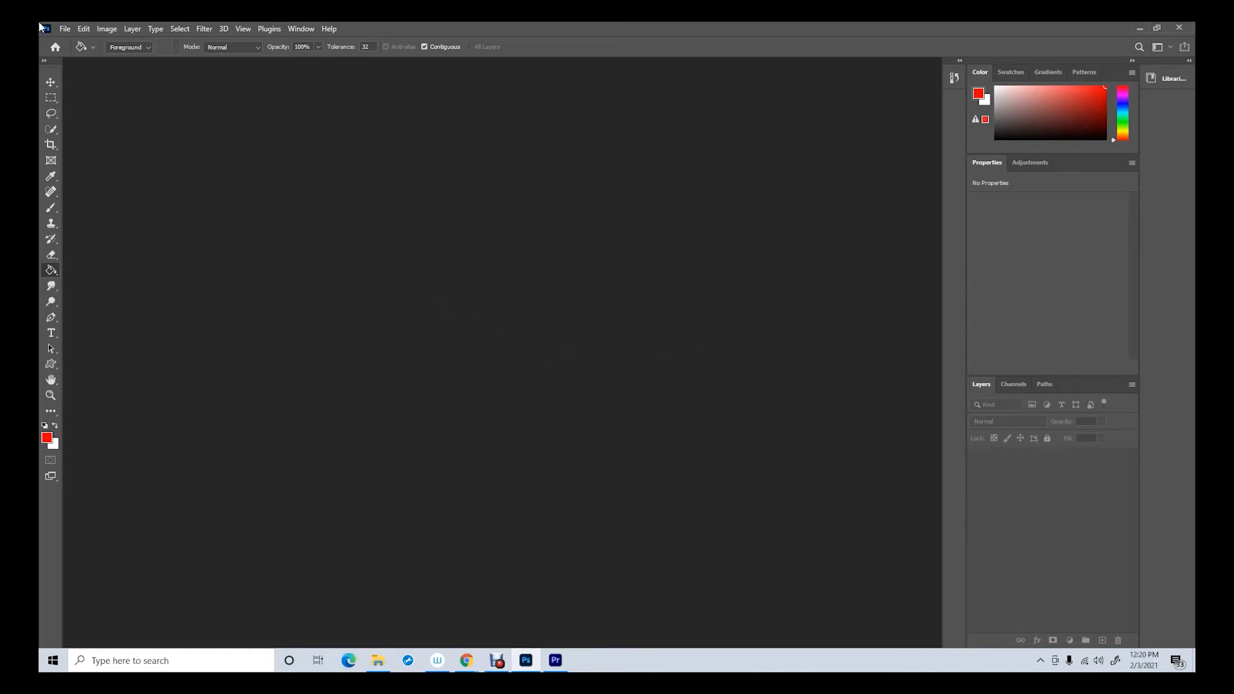
# Create a new transparent RGB document of 21 x 29.7 cm at 300 pixels/inch
pyautogui.click(66, 30)
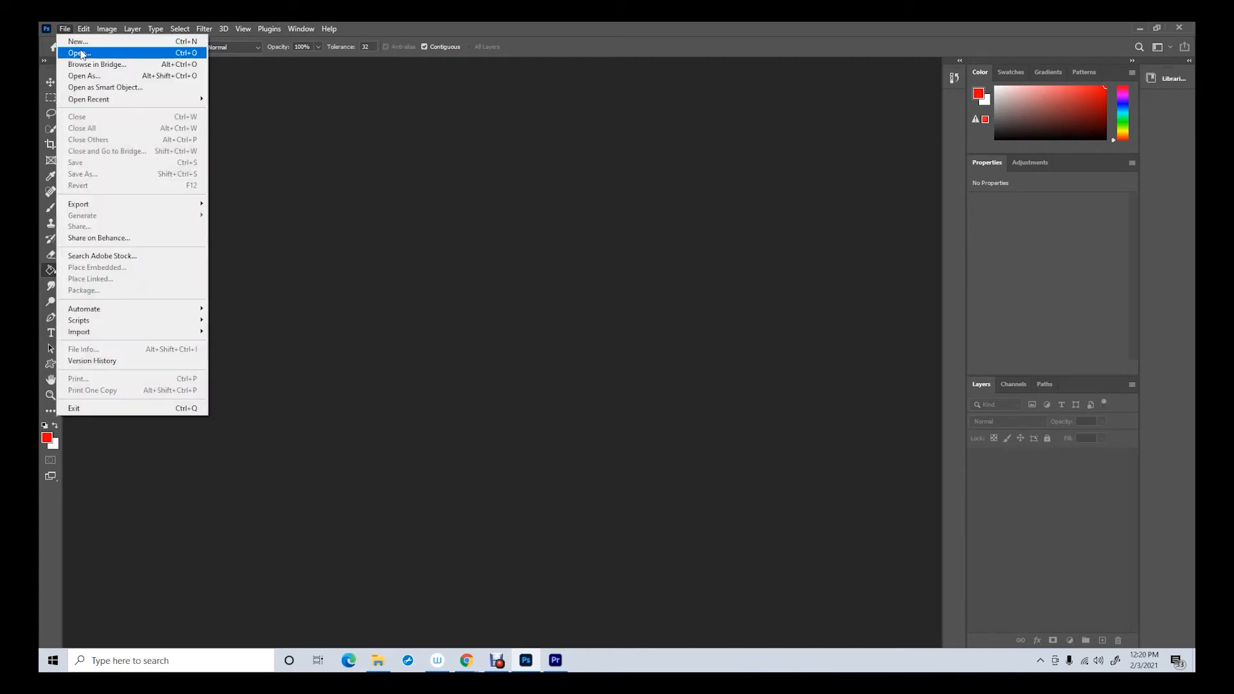
pyautogui.click(78, 41)
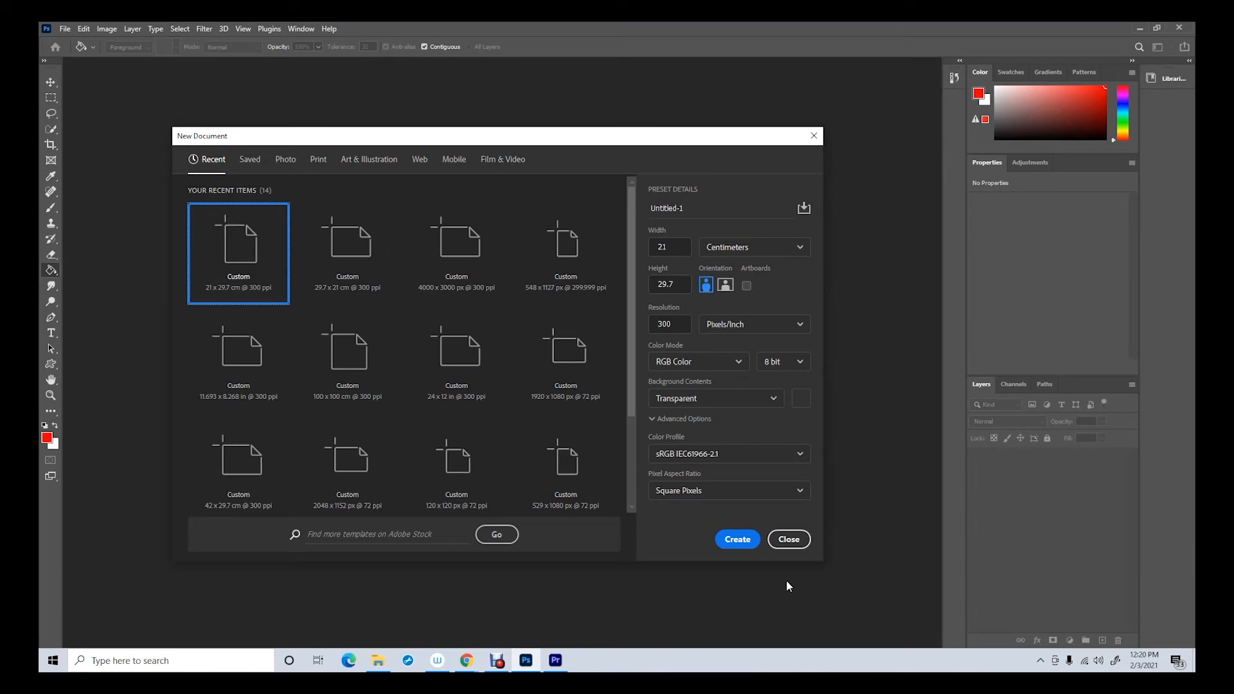
pyautogui.click(727, 544)
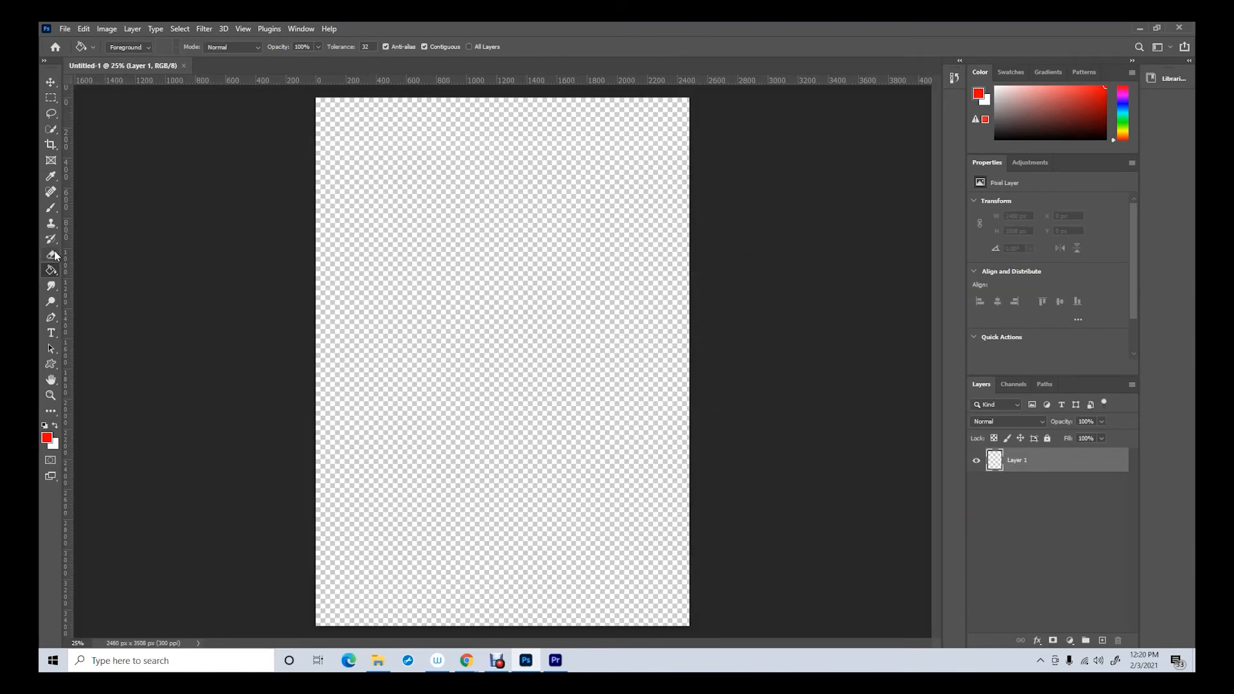
# Keep the foreground colour at red ff0000 and fill the blank layer with it using the Paint Bucket
pyautogui.click(48, 439)
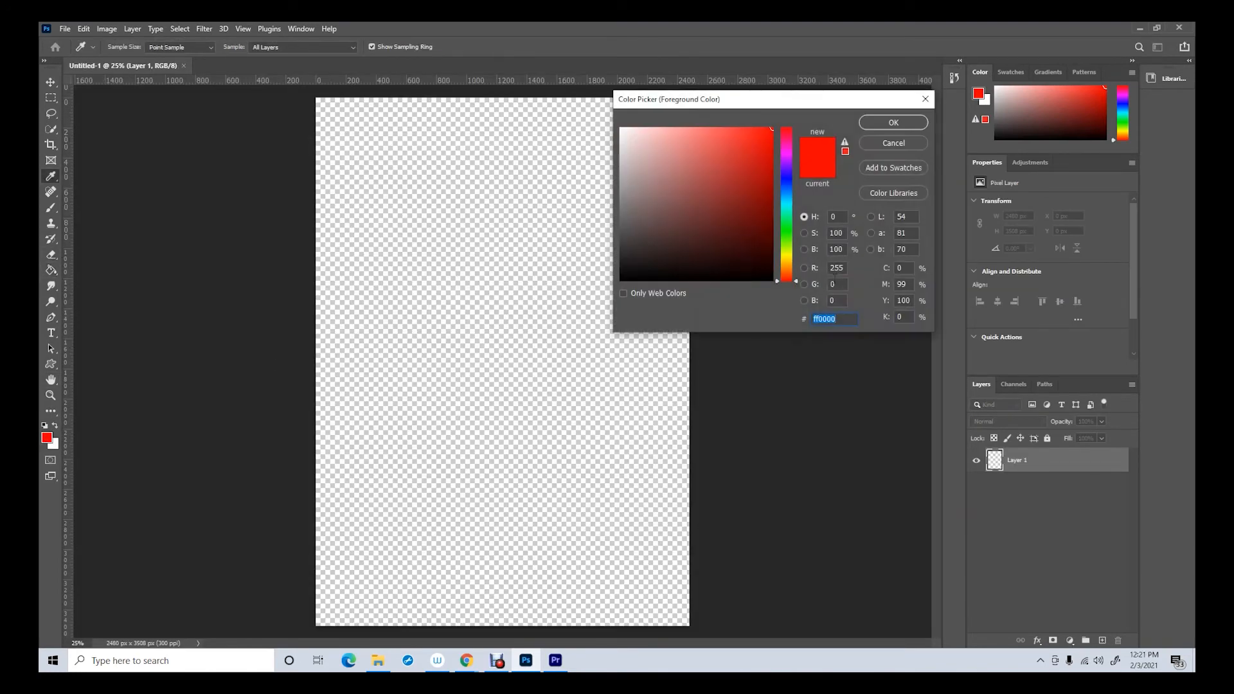
pyautogui.click(893, 123)
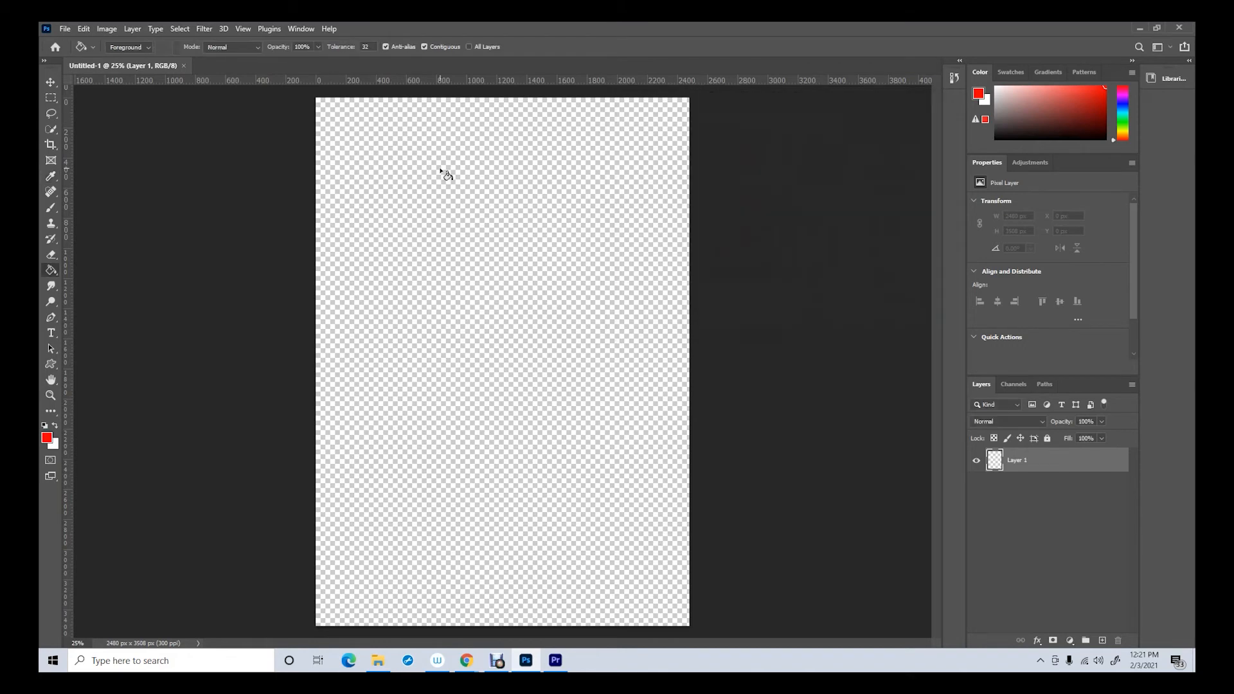
pyautogui.click(52, 270)
pyautogui.click(413, 295)
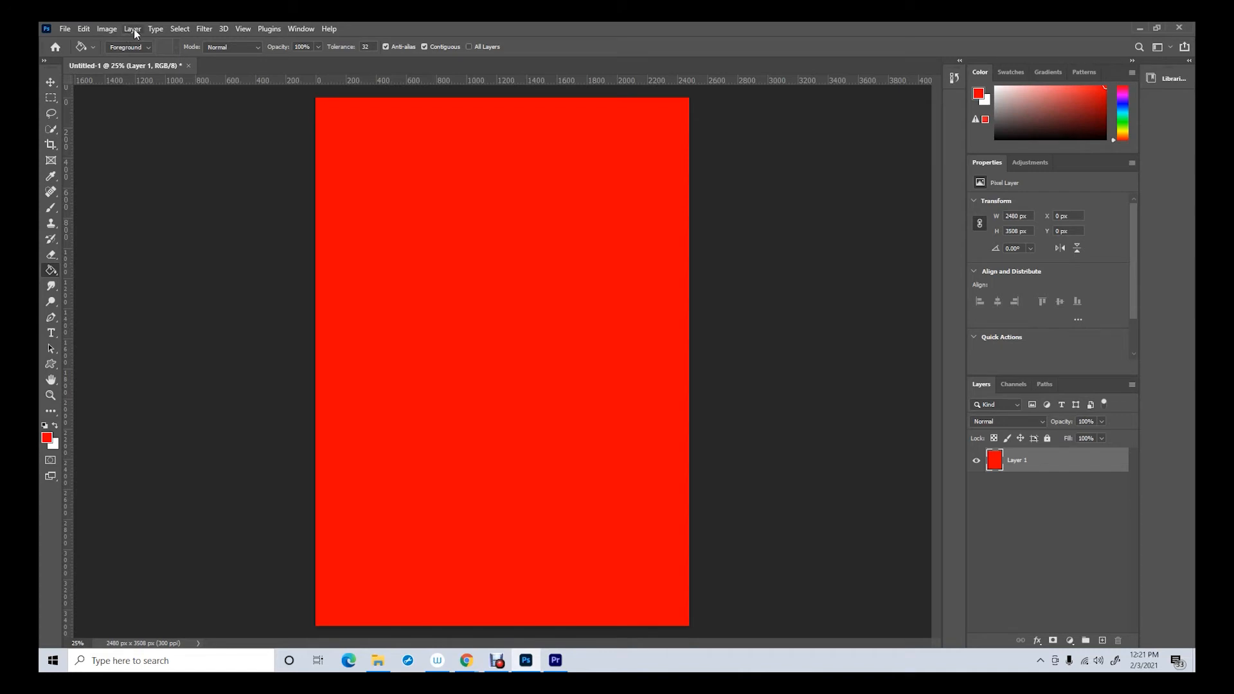
# Invert the red layer to its complementary colour
pyautogui.click(108, 29)
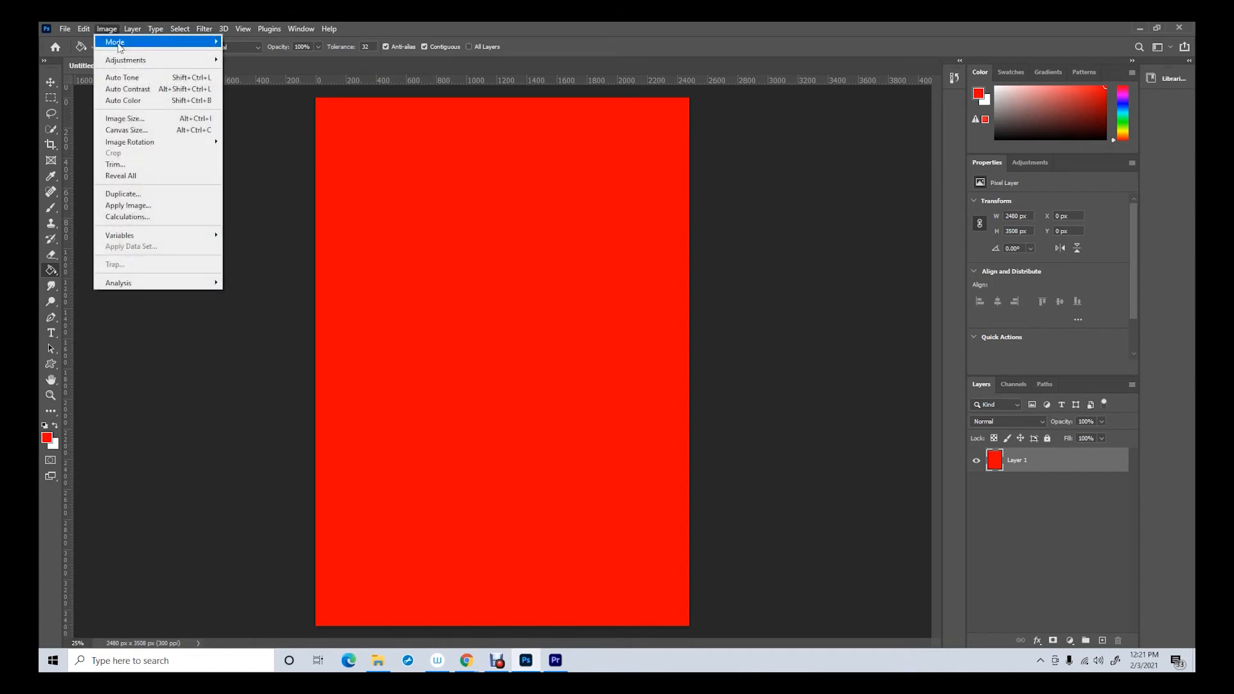
pyautogui.moveTo(126, 61)
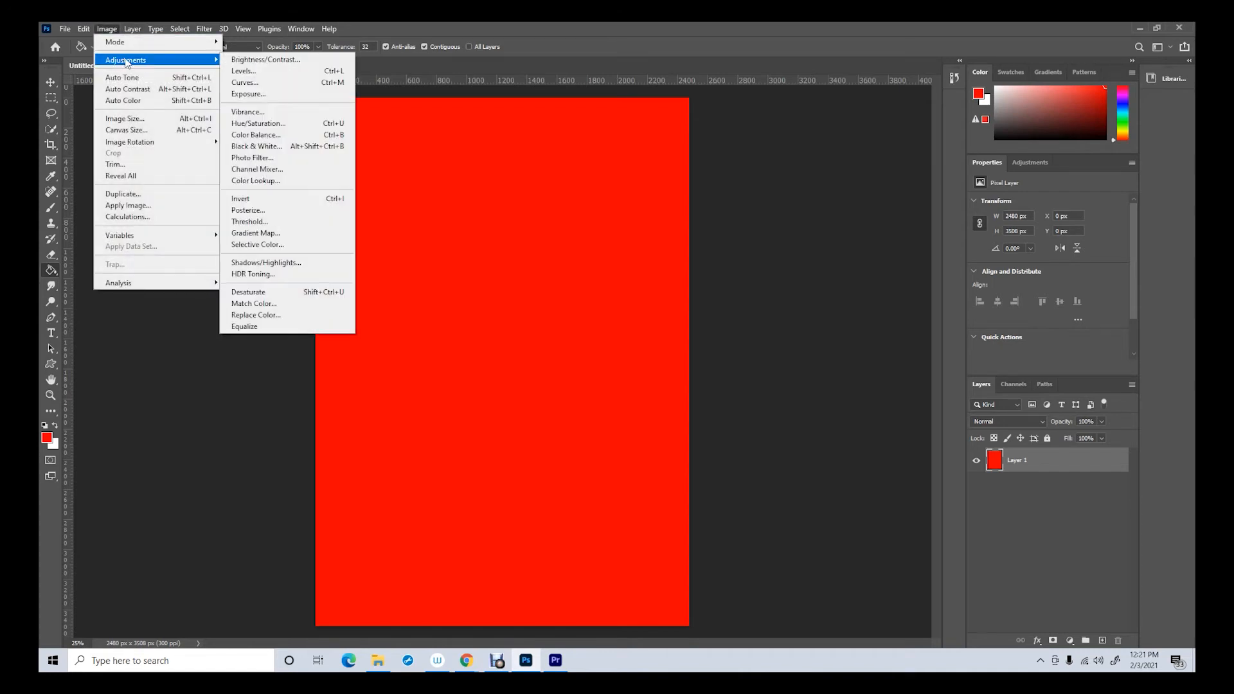
pyautogui.click(241, 199)
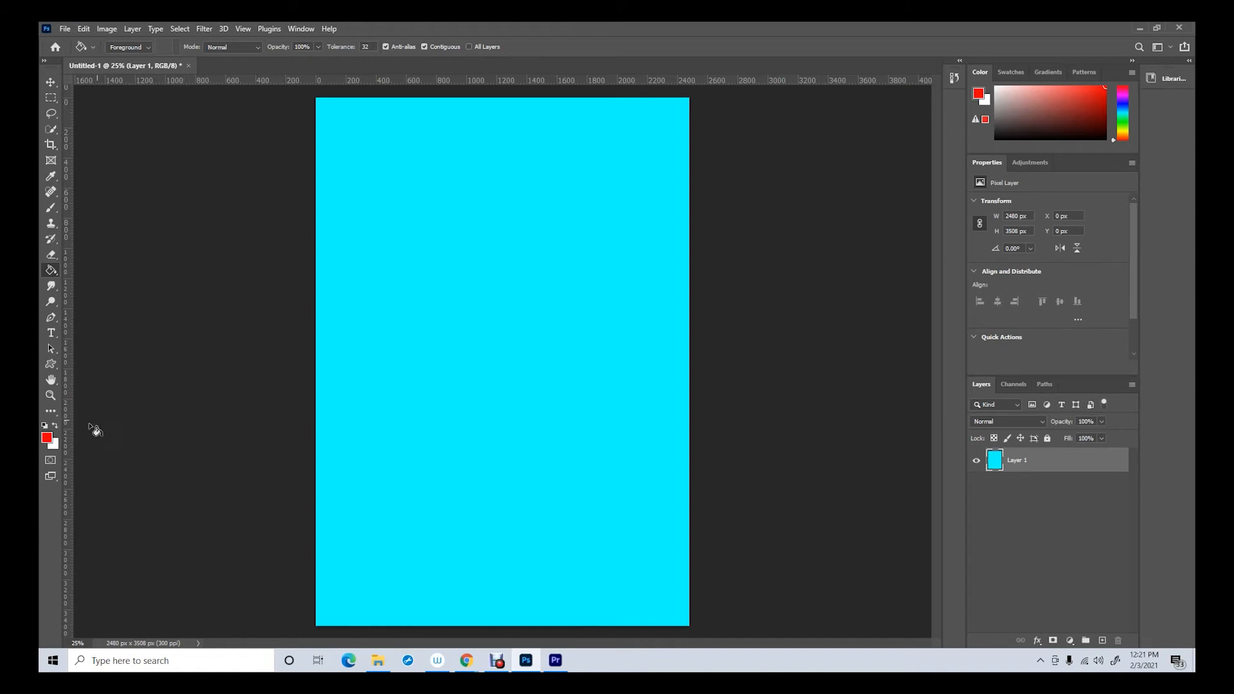
# Choose medium blue 5078ca as the foreground colour and fill the cyan layer with it
pyautogui.click(46, 438)
pyautogui.moveTo(788, 201); pyautogui.dragTo(713, 159)
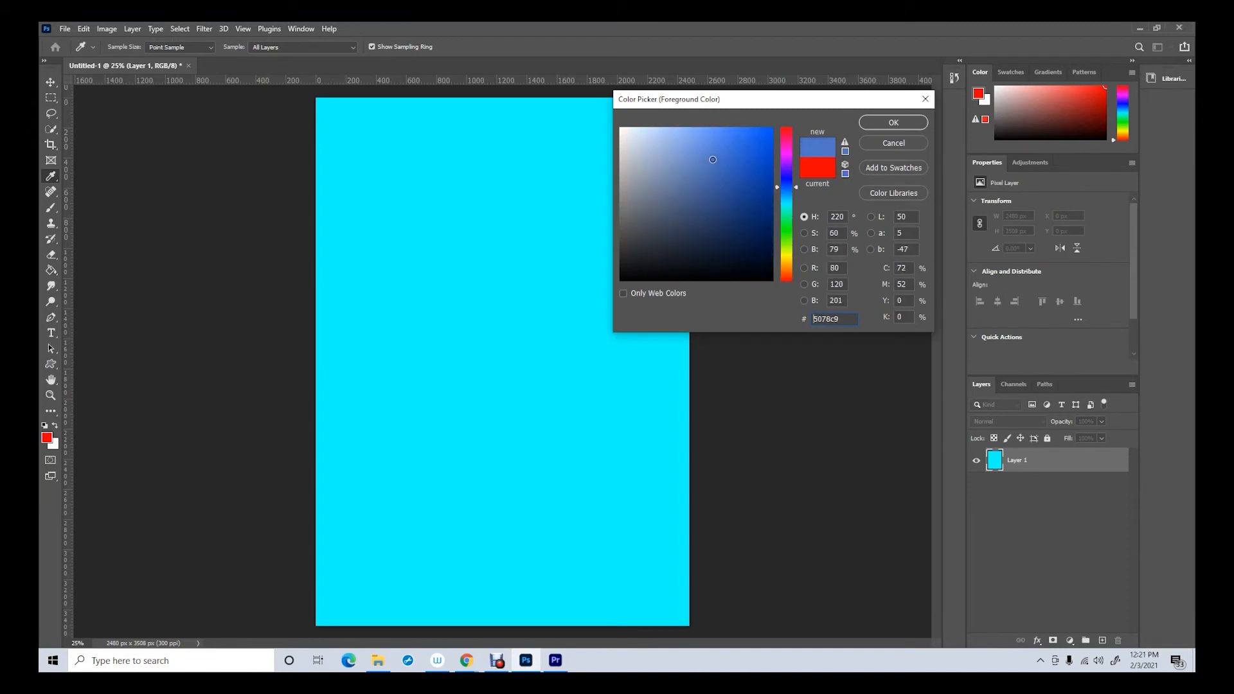
pyautogui.press('g')
pyautogui.click(894, 122)
pyautogui.click(540, 483)
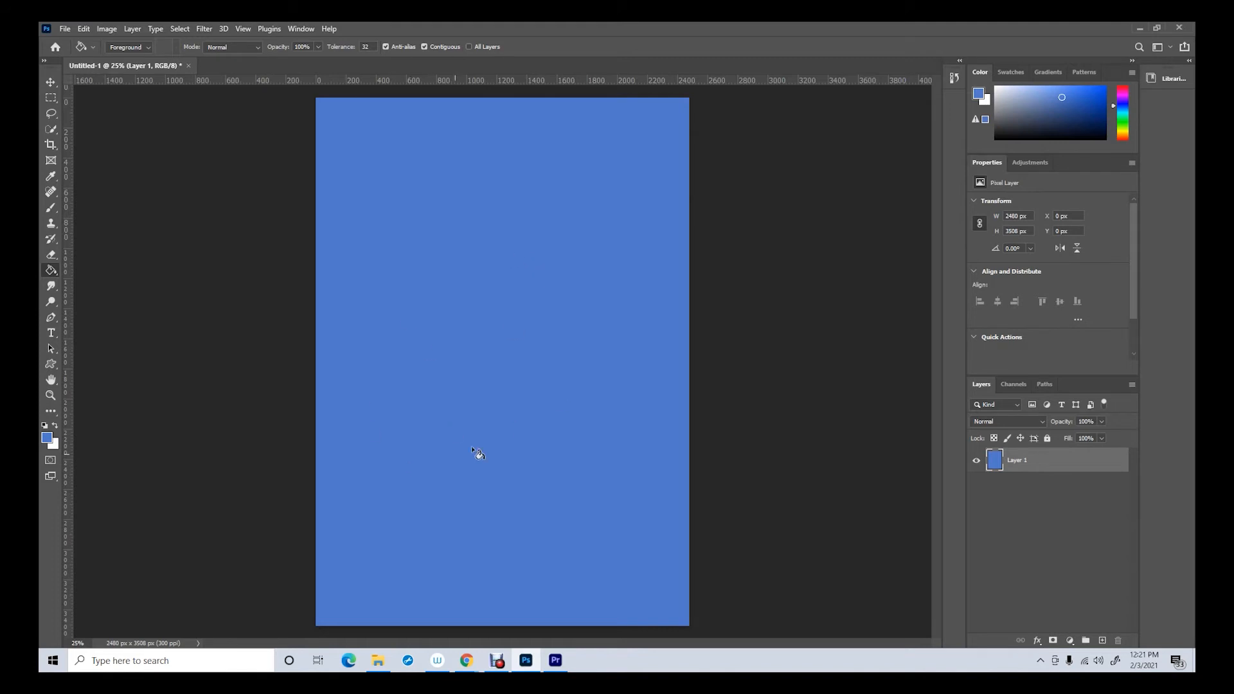
# Invert the blue layer, sample the inverted colour from the canvas with the Eyedropper, and open the foreground Color Picker
pyautogui.click(108, 29)
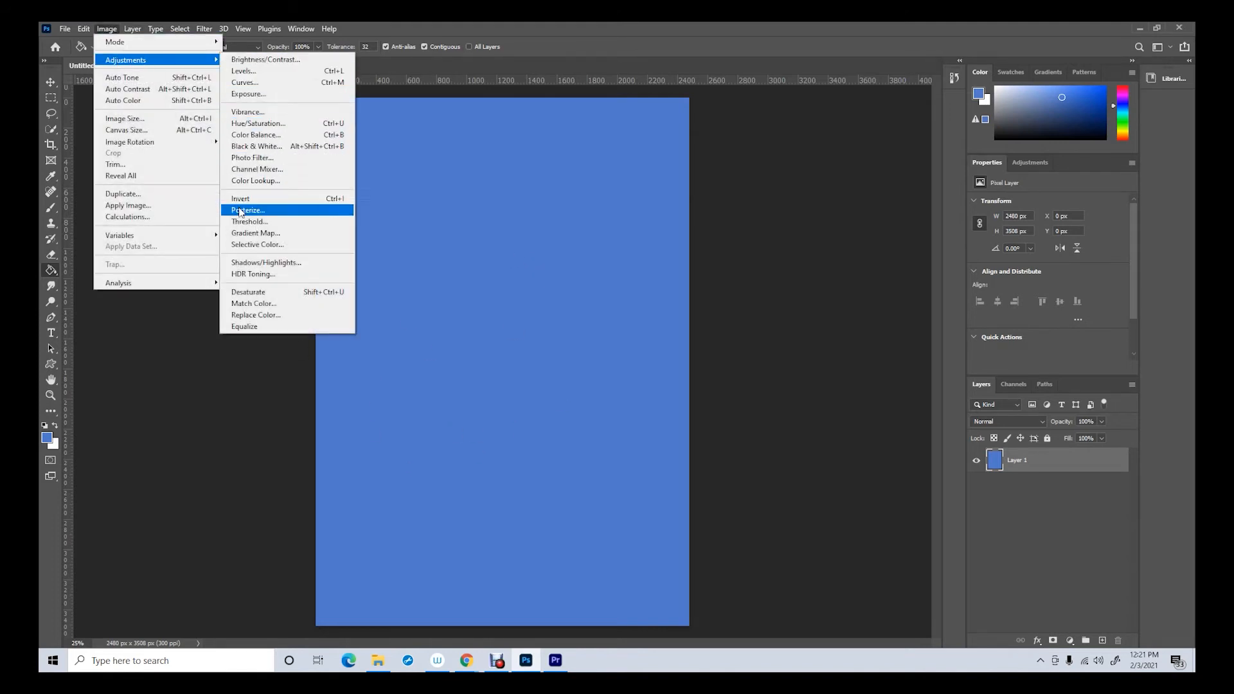
pyautogui.click(240, 200)
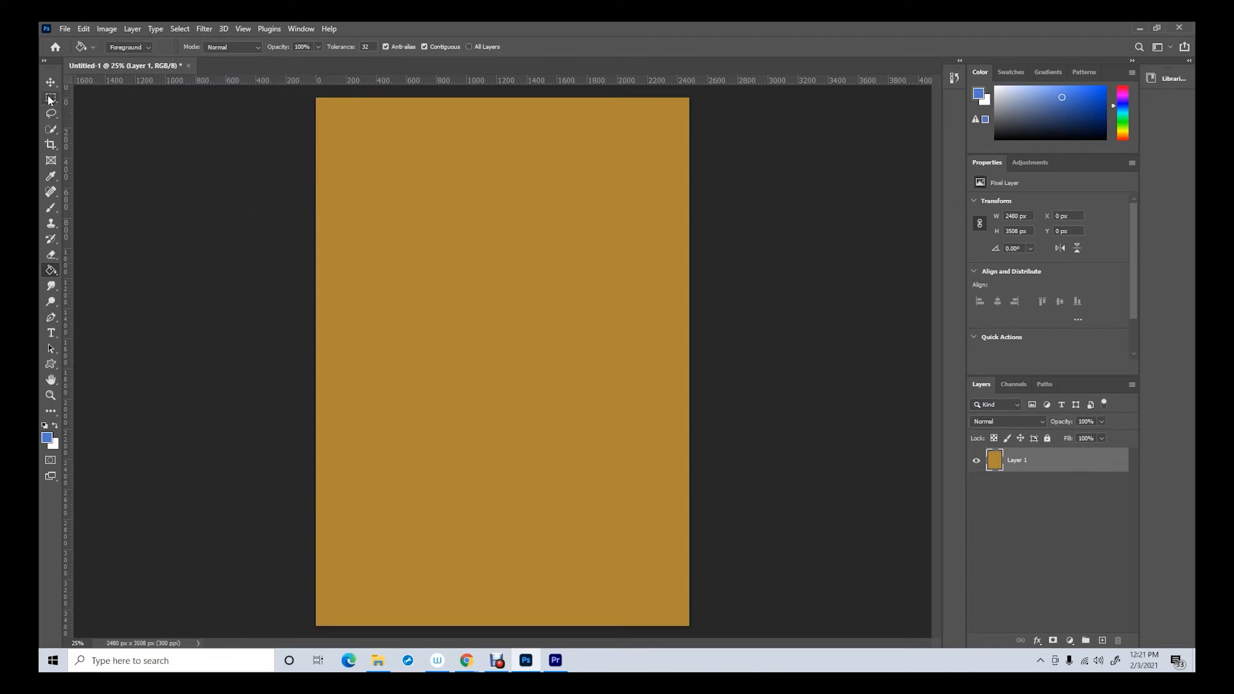
pyautogui.click(55, 176)
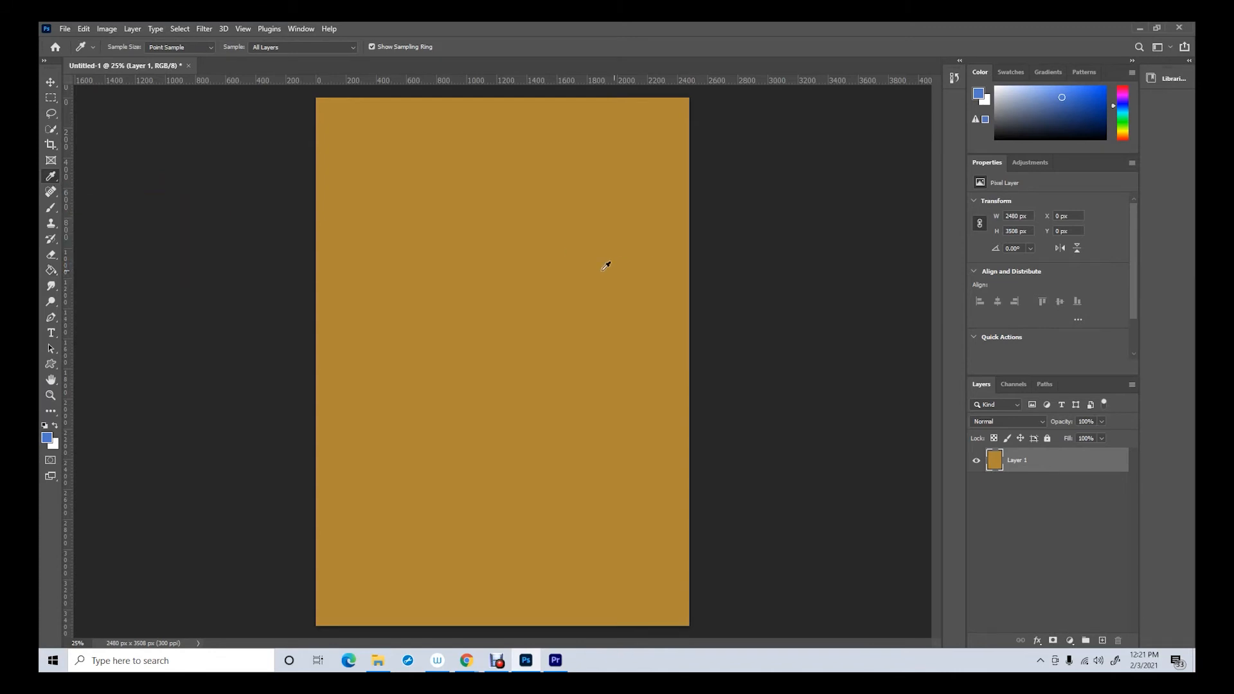
pyautogui.click(515, 285)
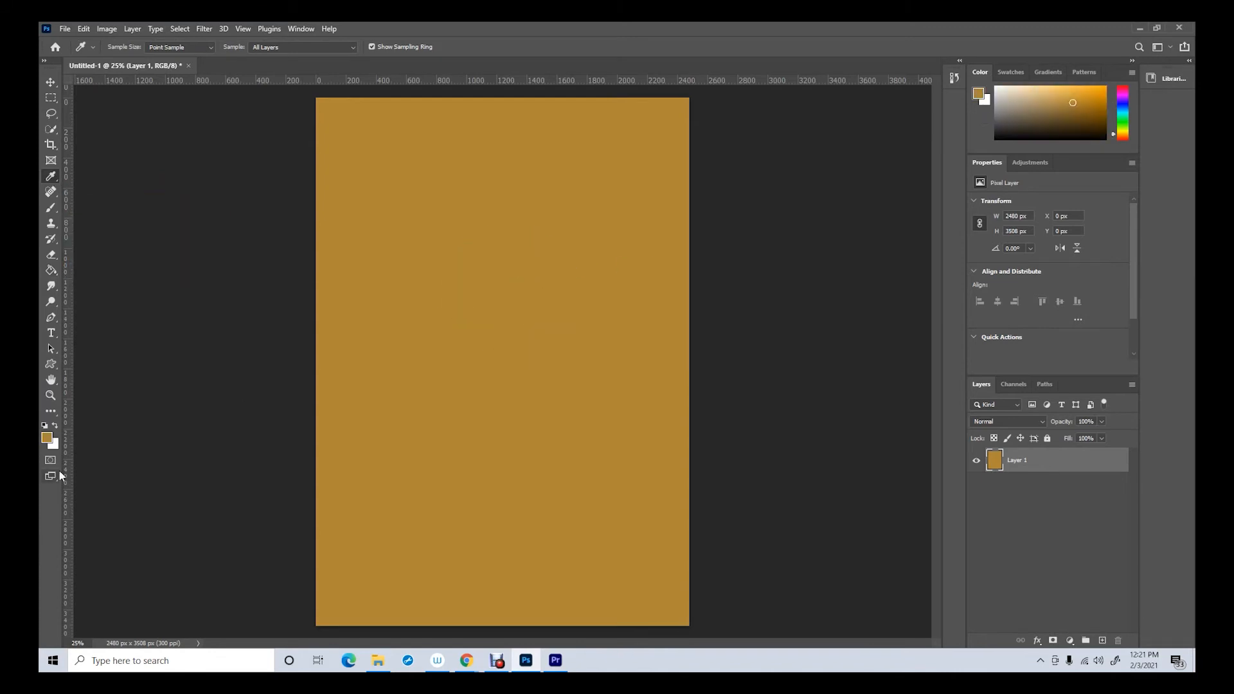
pyautogui.click(47, 438)
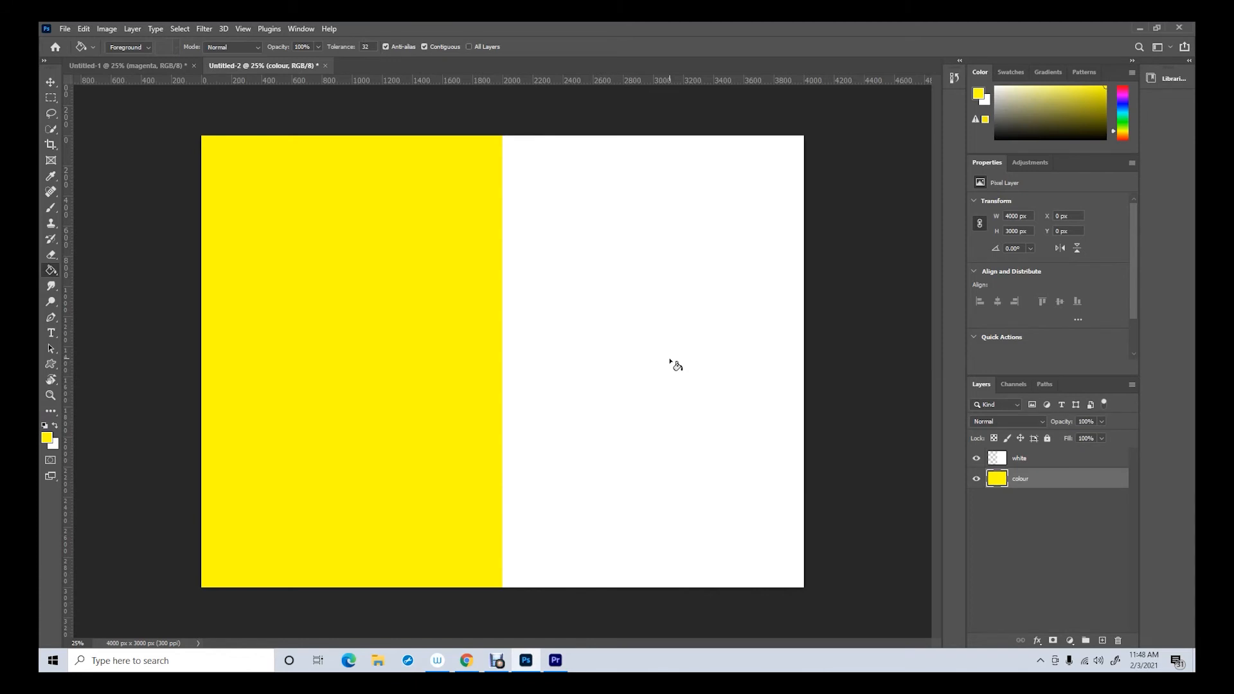
# Undo the yellow fill on the colour layer and examine the Red, Green and Blue channels of the red and white image
pyautogui.click(83, 29)
pyautogui.click(95, 42)
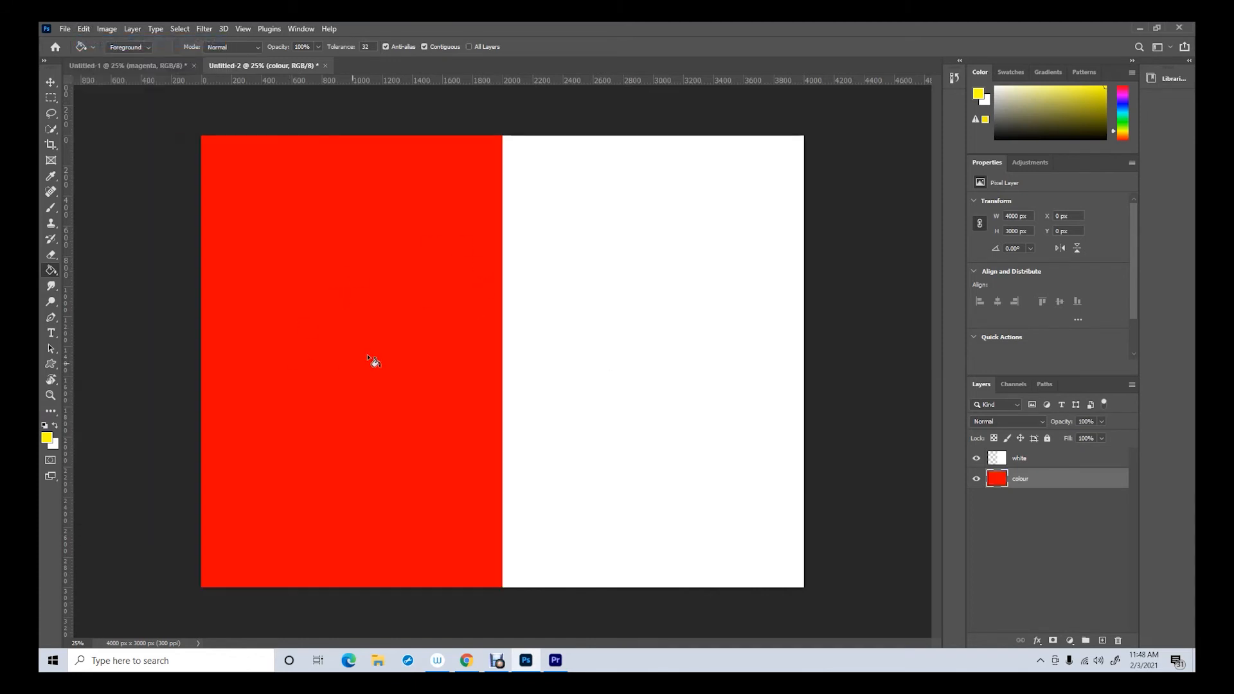
pyautogui.click(1014, 384)
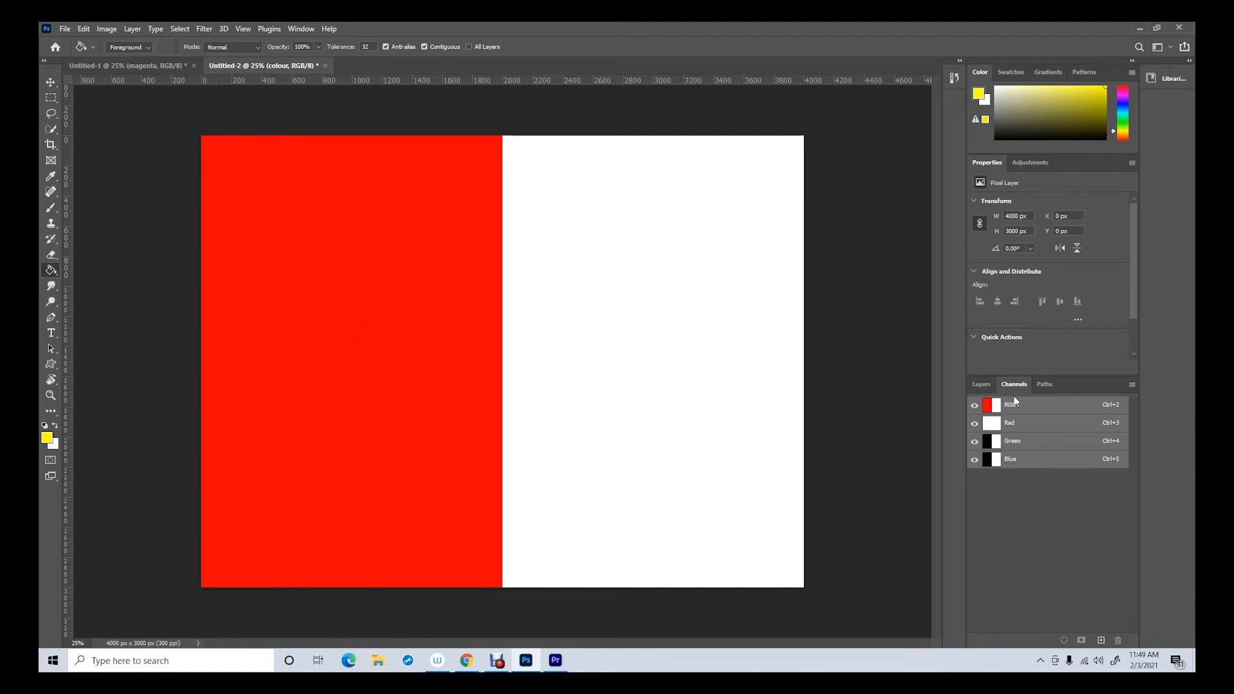
pyautogui.click(981, 385)
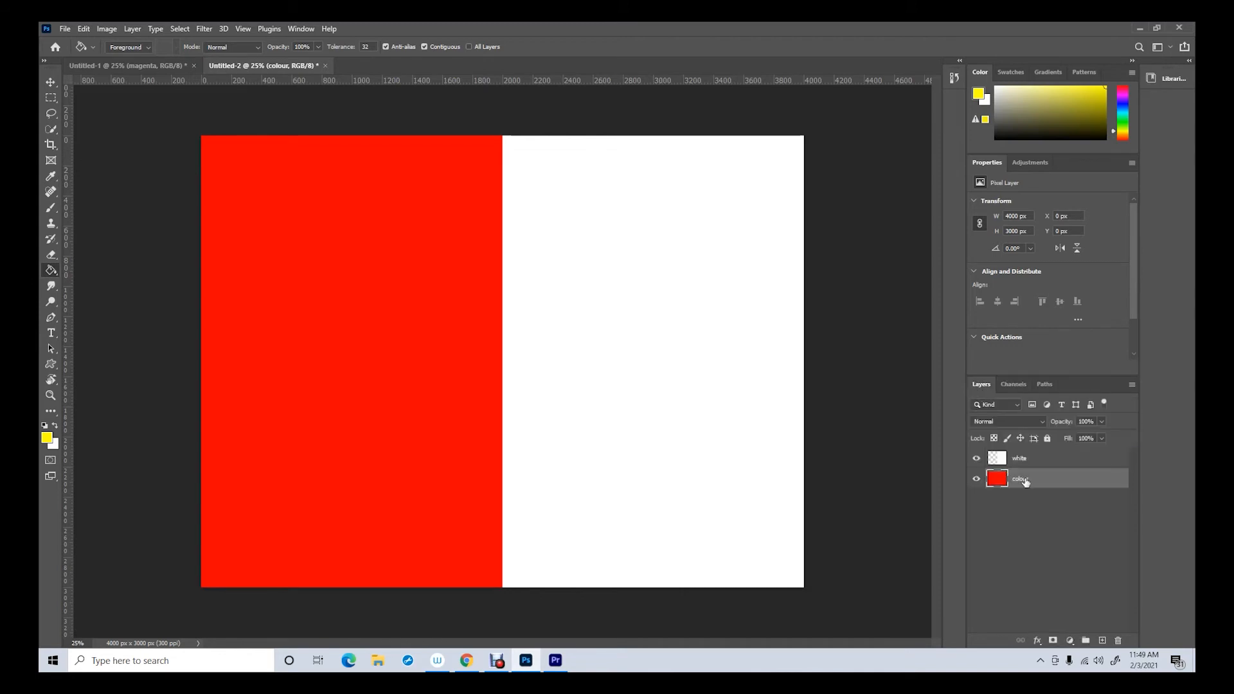
# Fill the colour layer with yellow again and examine the Red, Green and Blue channels
pyautogui.click(342, 287)
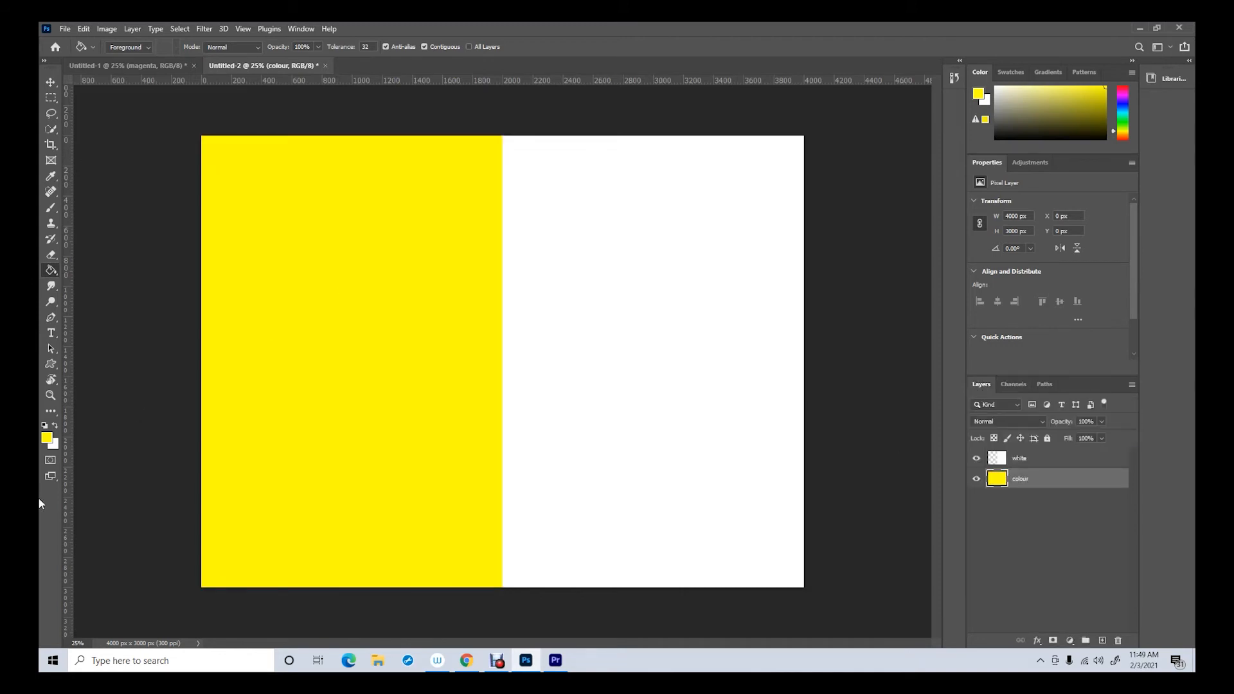
pyautogui.click(1014, 385)
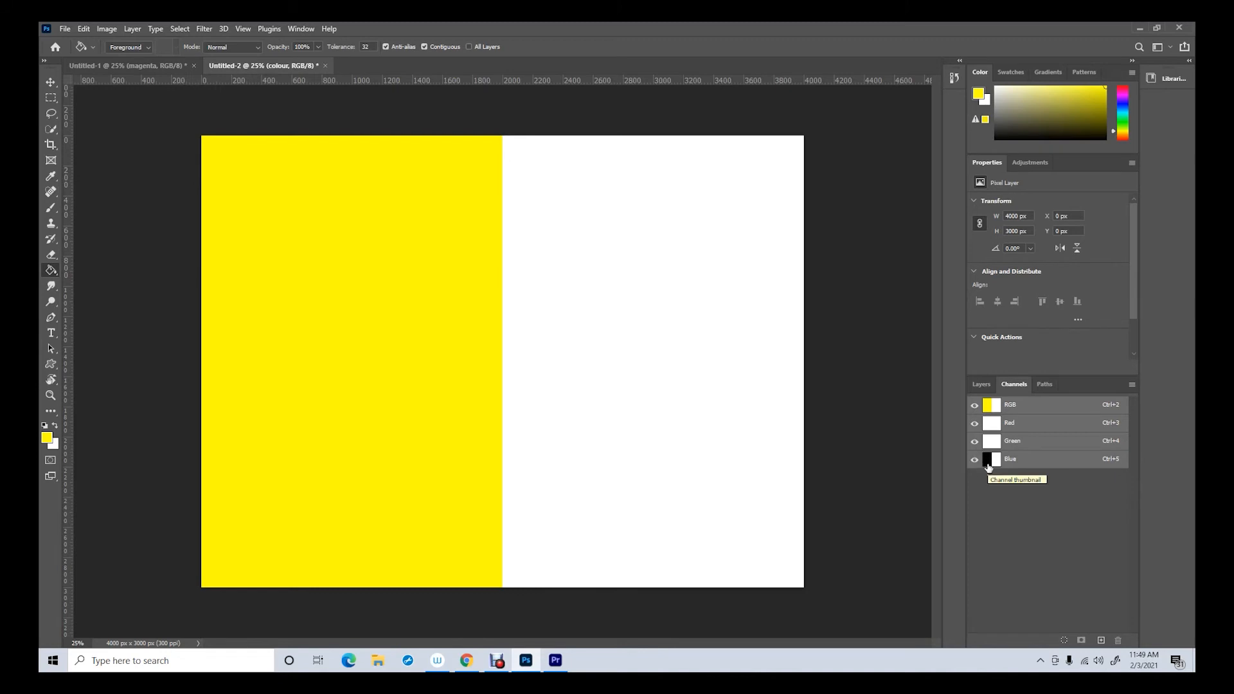
pyautogui.click(982, 384)
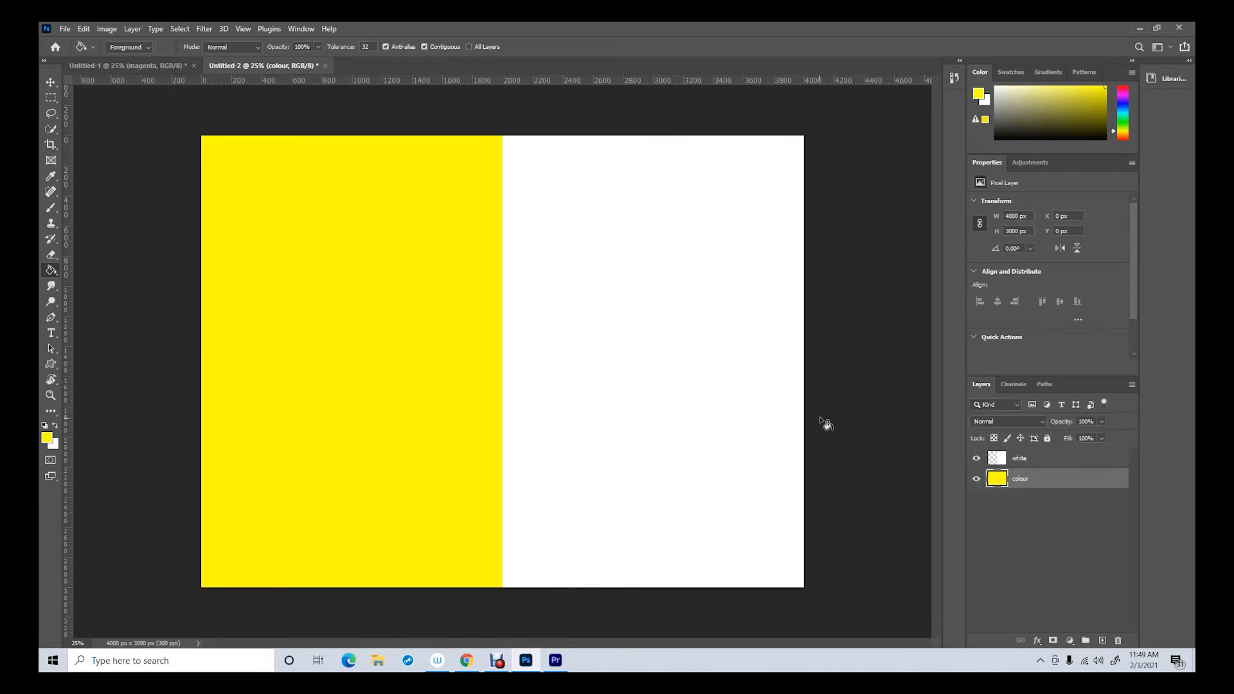
# Open the blue wall image from the lesson 6 folder
pyautogui.click(65, 29)
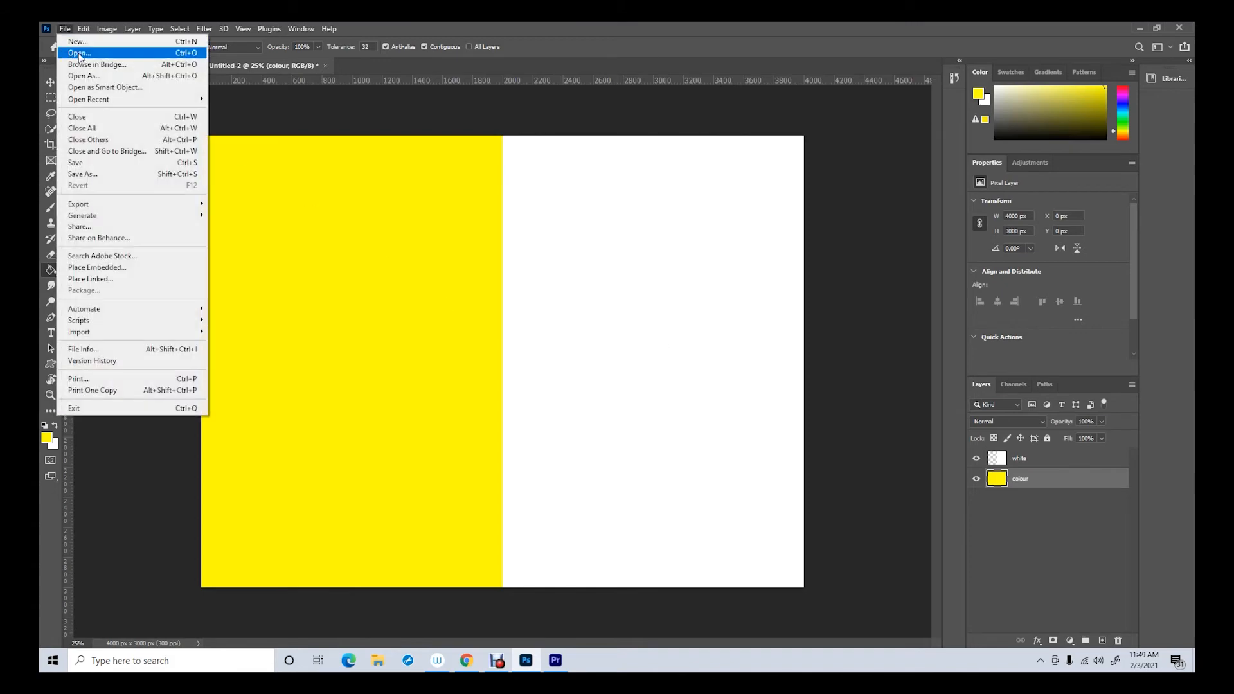
pyautogui.click(79, 53)
pyautogui.click(346, 125)
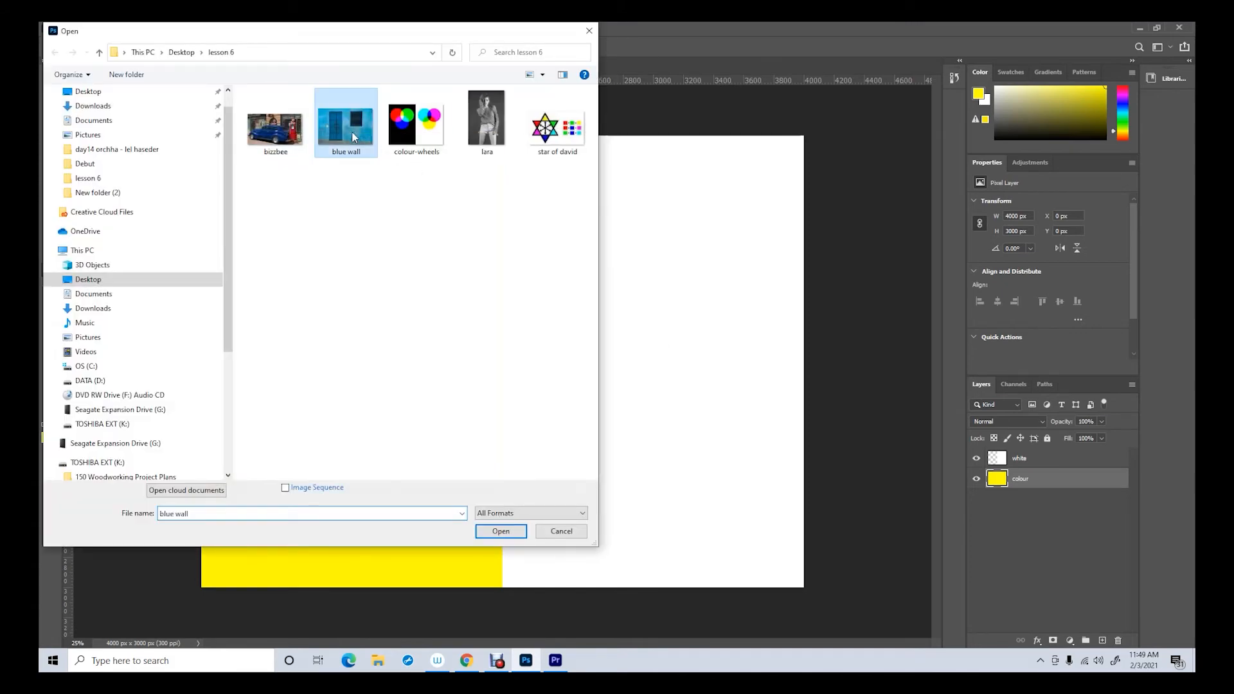
pyautogui.click(508, 532)
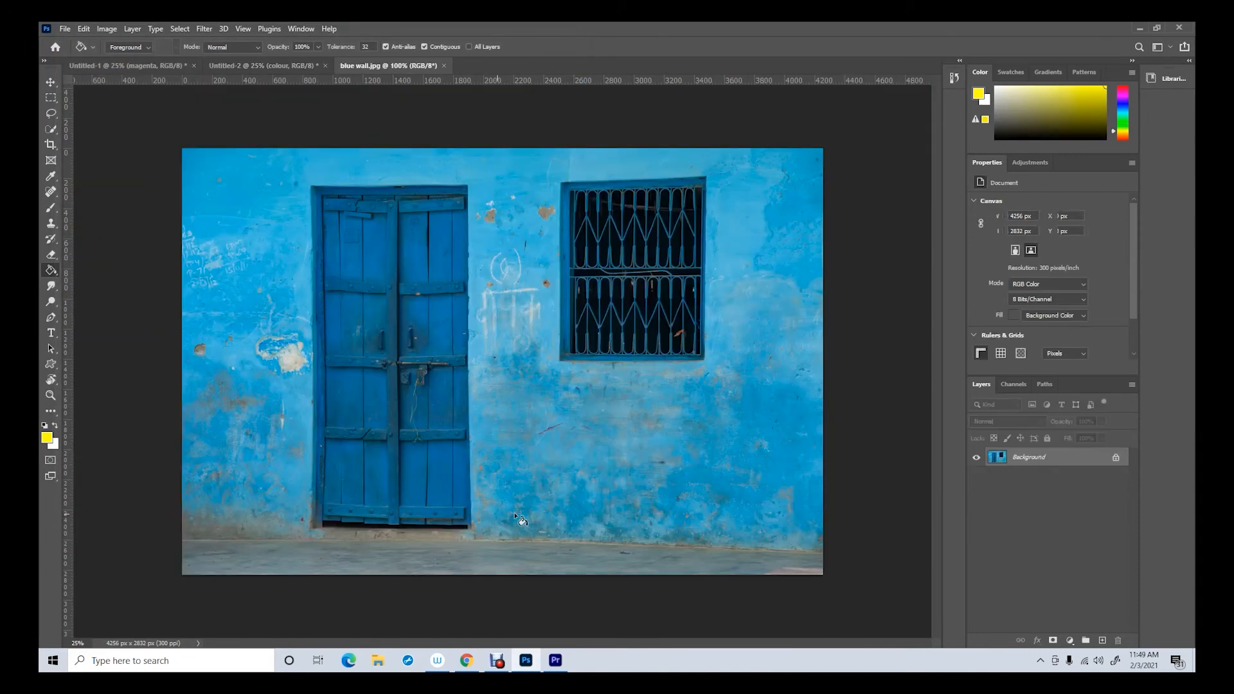
# Examine the blue wall photo's Blue, Green and Red channels individually and restore the composite RGB view
pyautogui.click(50, 81)
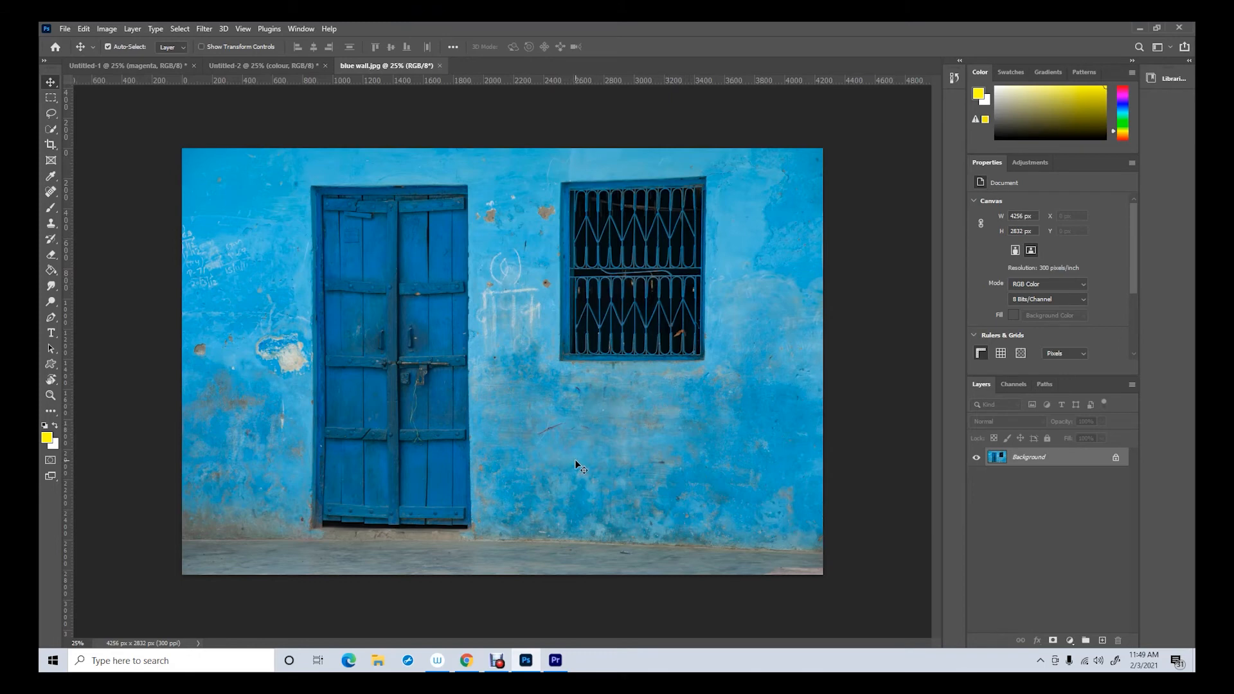
pyautogui.click(1015, 384)
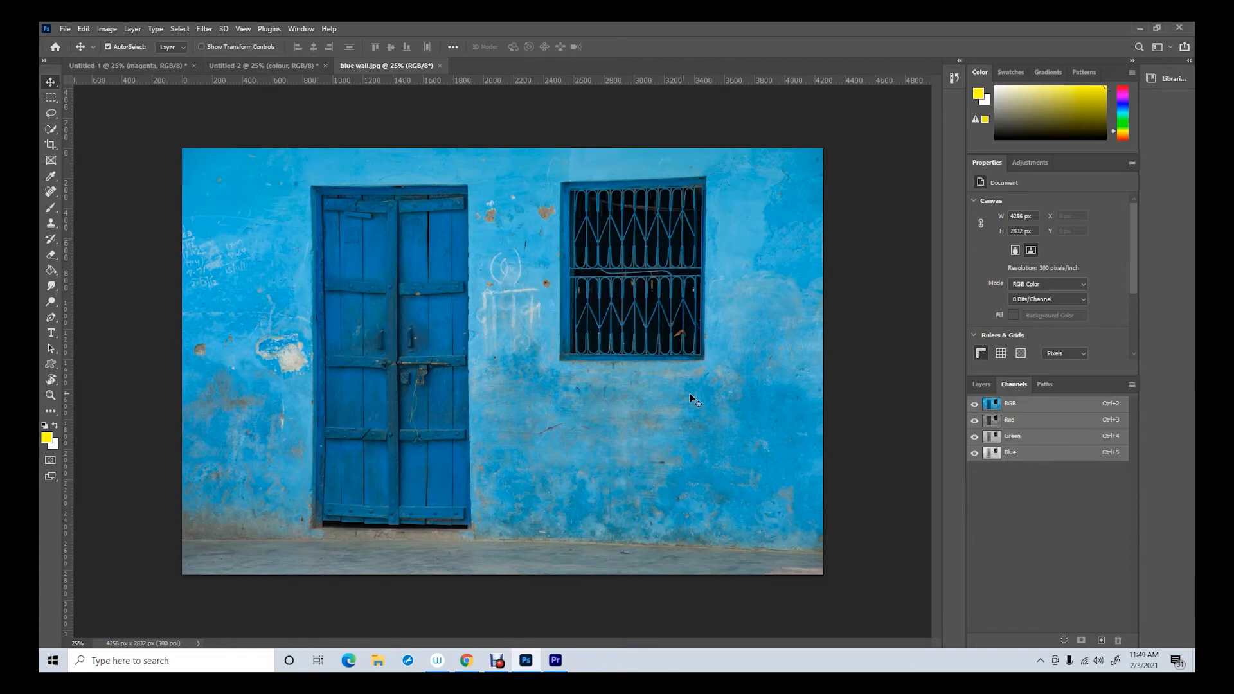
pyautogui.click(973, 420)
pyautogui.click(974, 436)
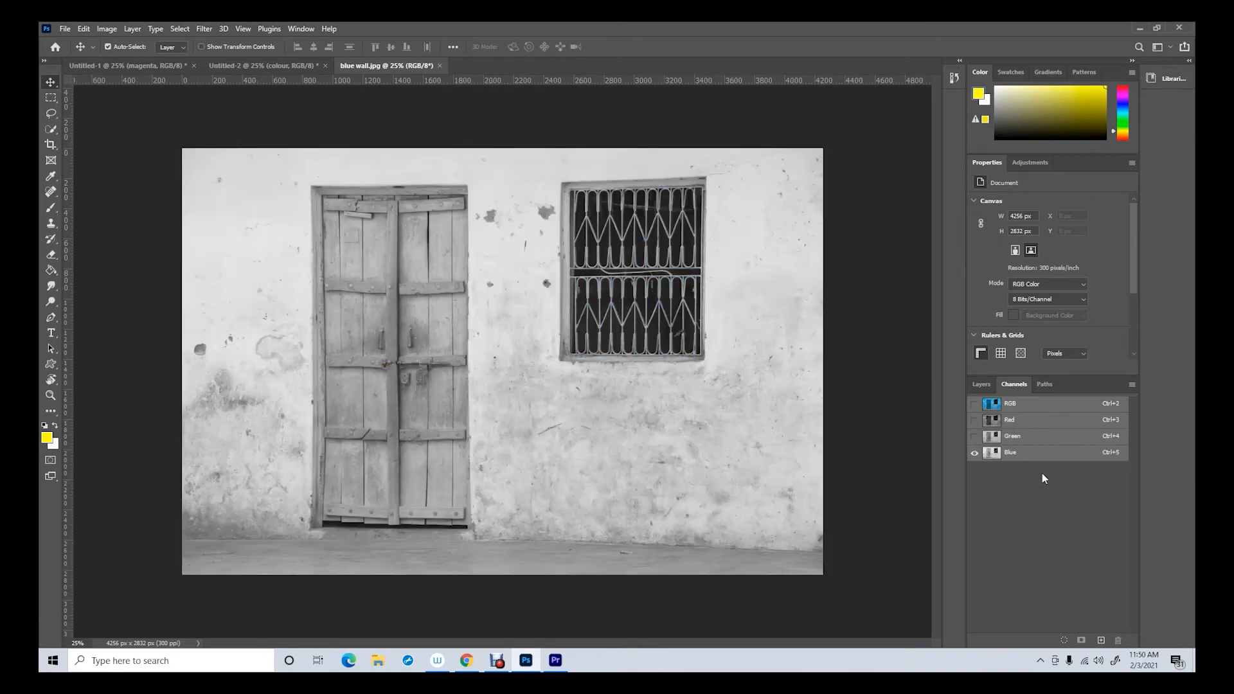
pyautogui.click(974, 437)
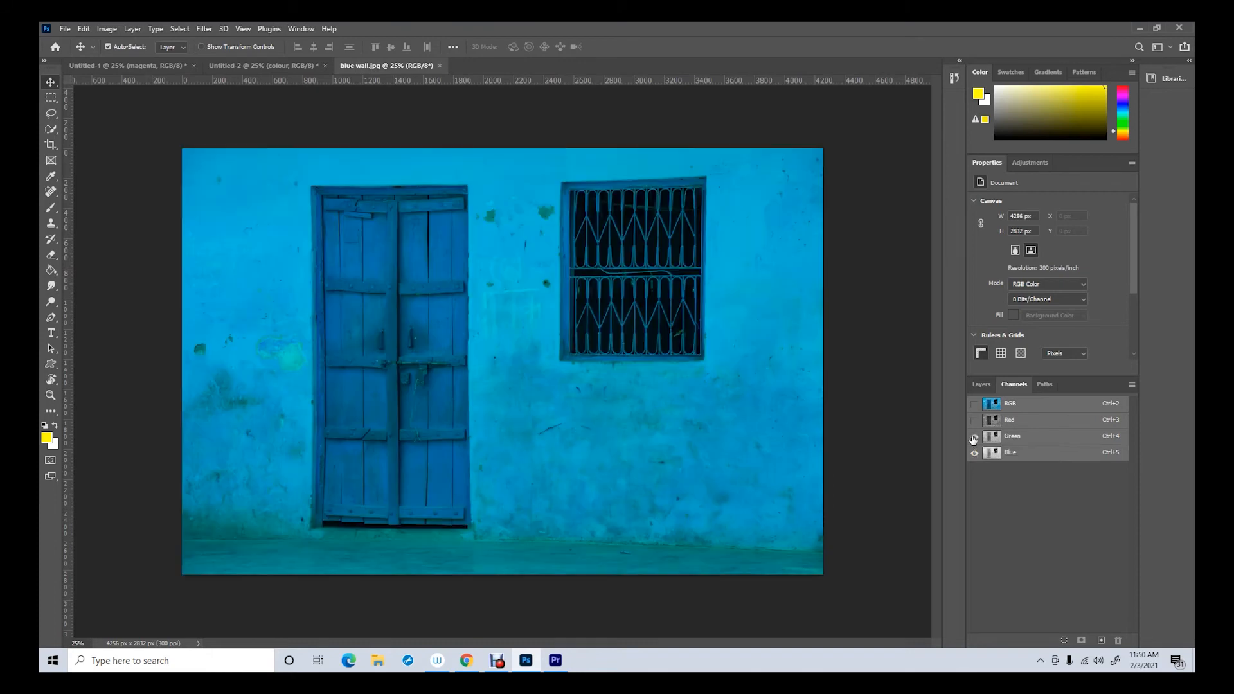
pyautogui.click(975, 453)
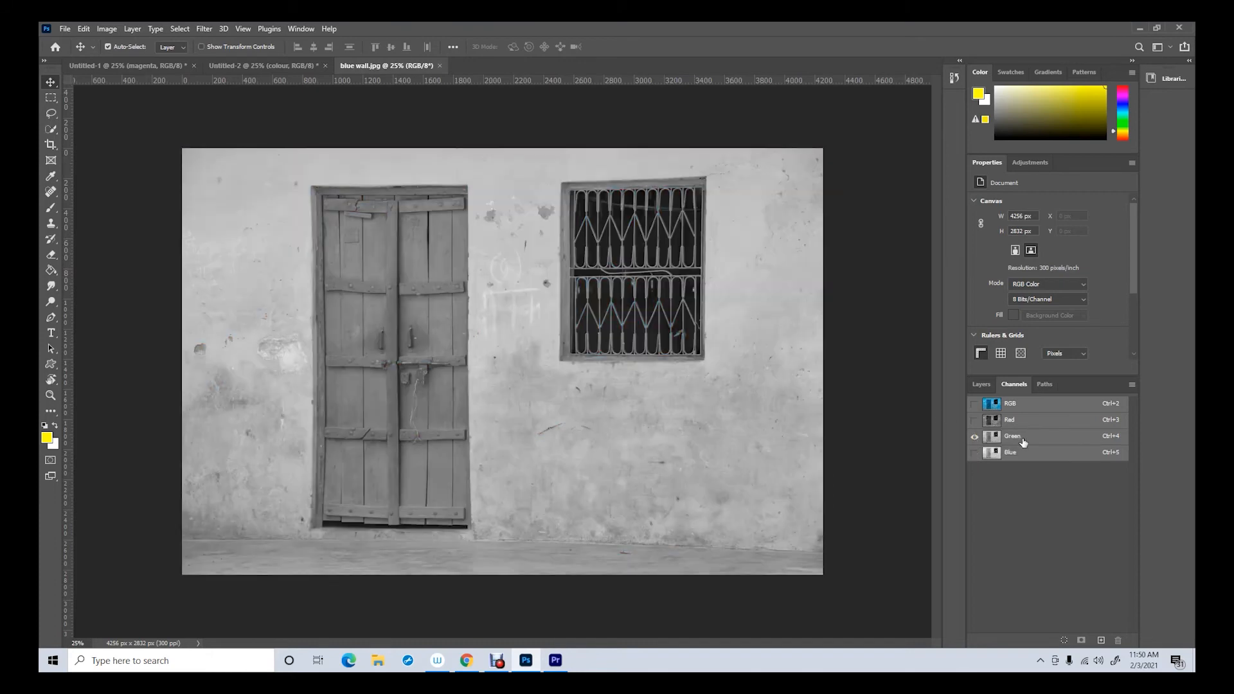
pyautogui.click(974, 420)
pyautogui.click(974, 436)
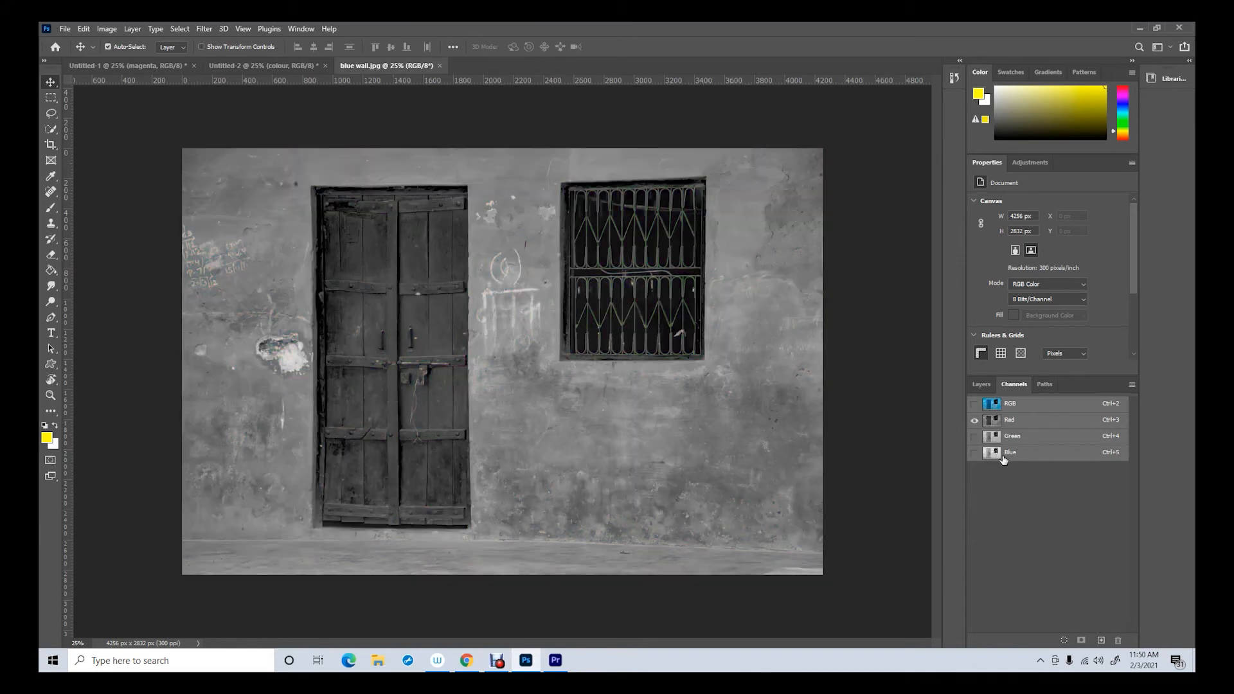
pyautogui.click(974, 404)
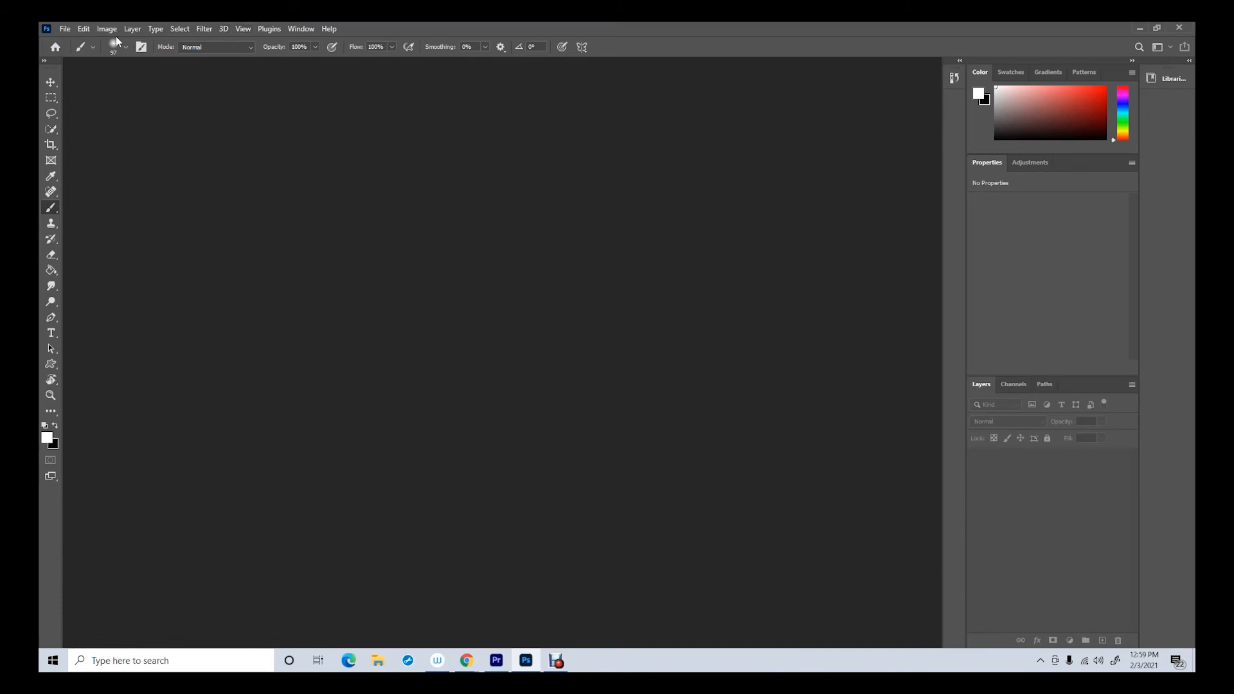
# Open the "bizzbee b&w" image from the lesson 6 folder
pyautogui.click(65, 30)
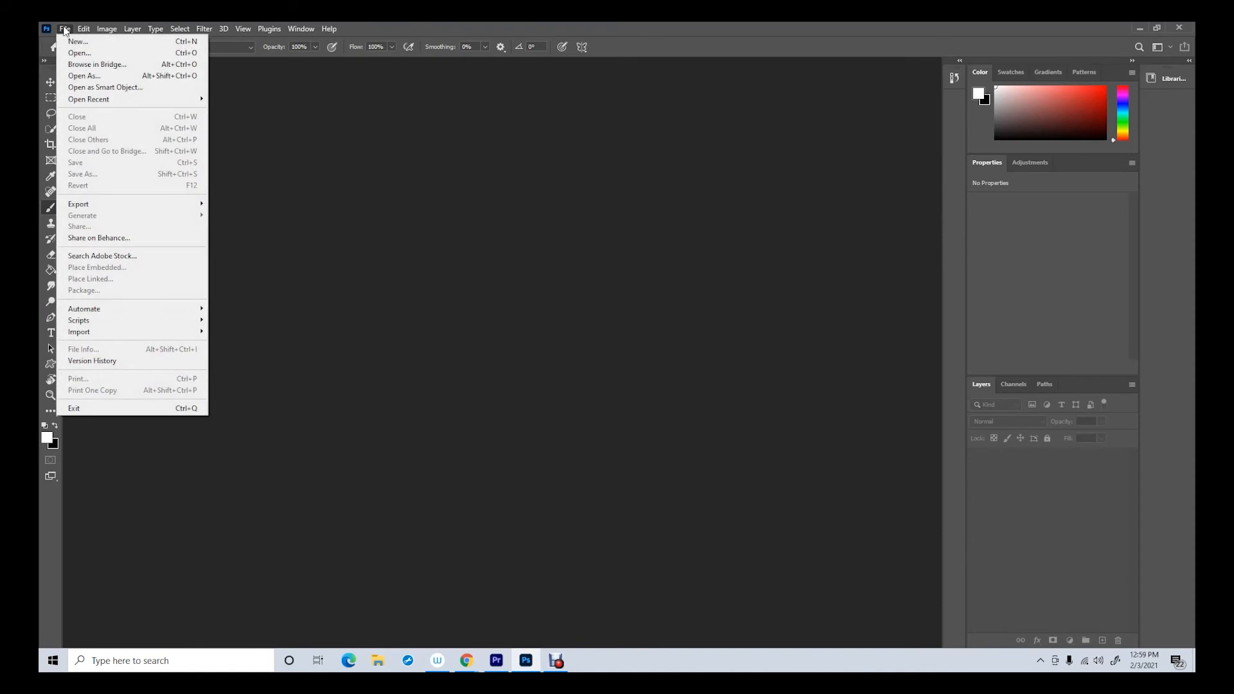
pyautogui.click(80, 53)
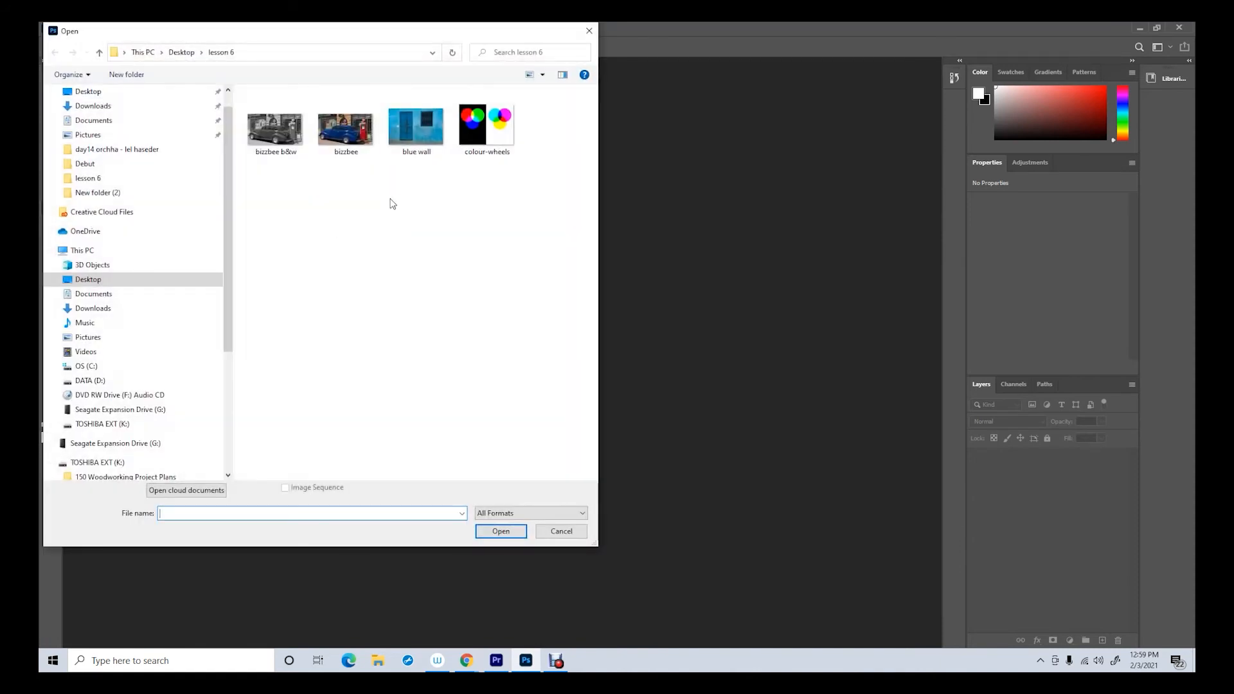
pyautogui.click(269, 128)
pyautogui.click(502, 533)
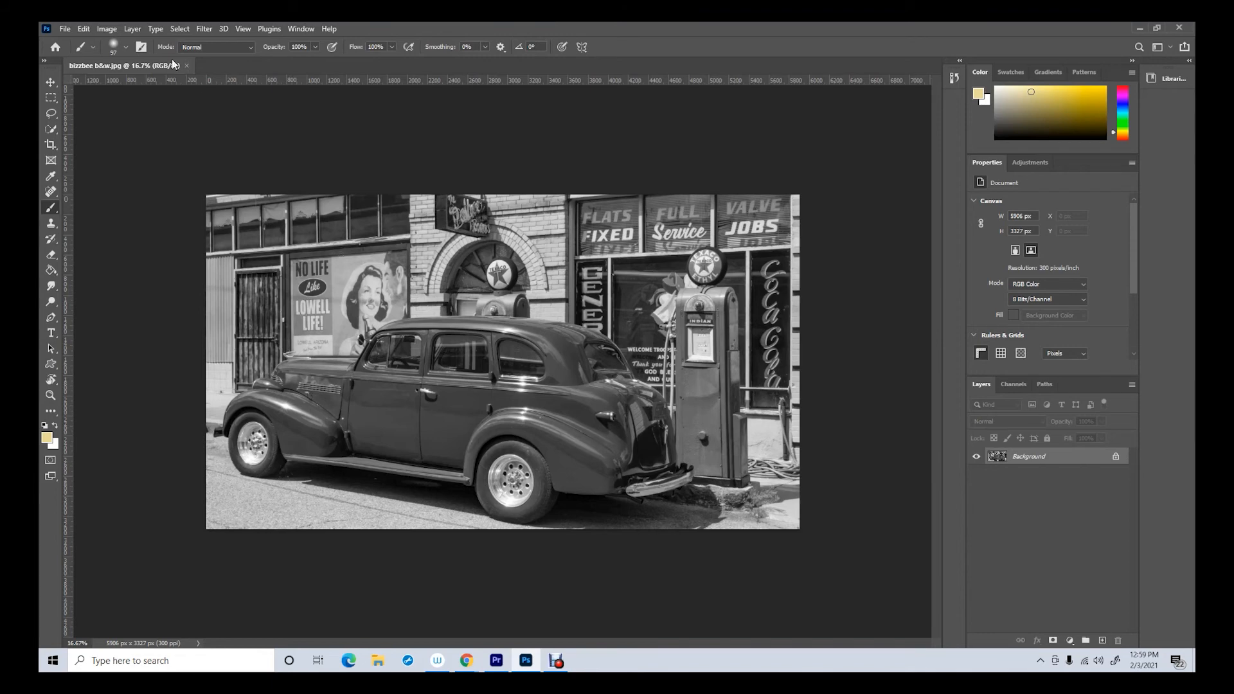
# Convert the black-and-white car image to Grayscale mode, discarding its color information
pyautogui.click(105, 28)
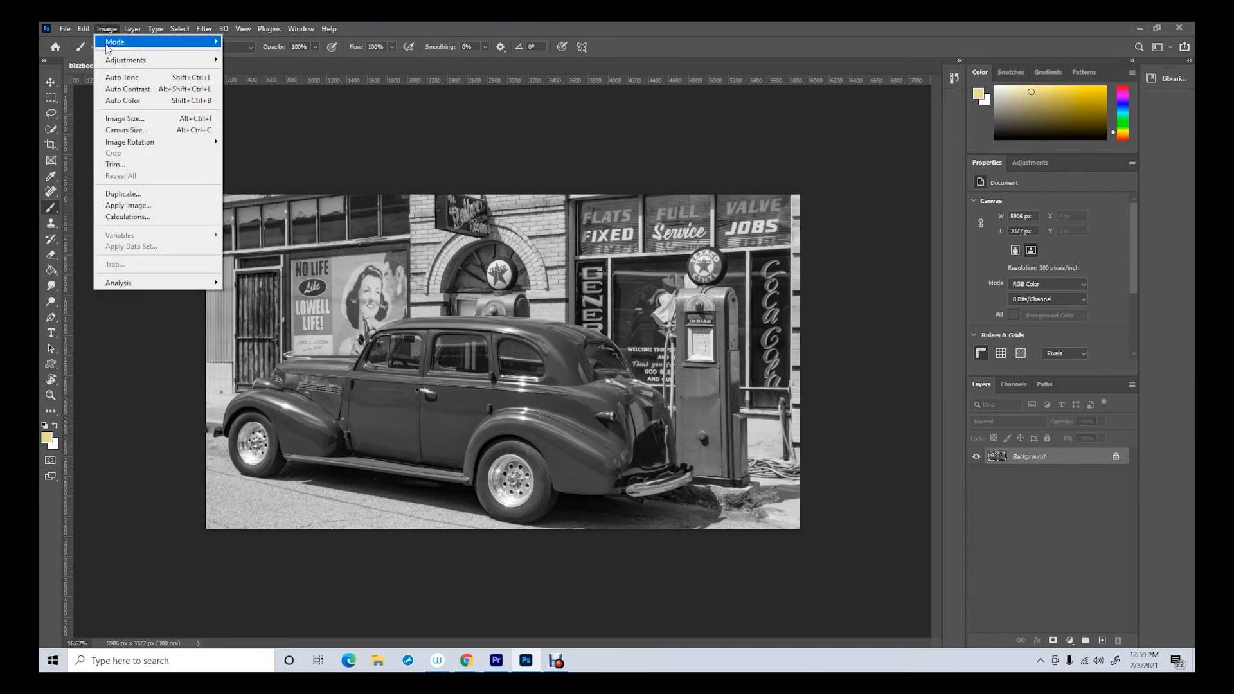
pyautogui.moveTo(107, 48)
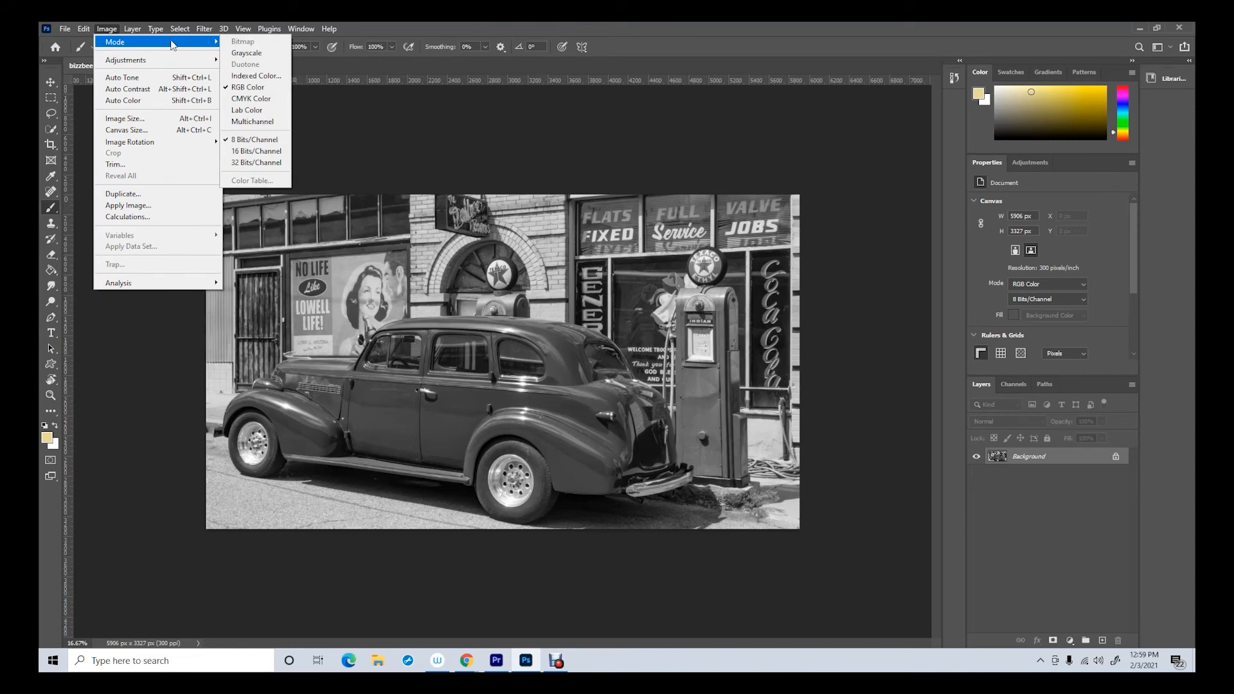
pyautogui.click(263, 53)
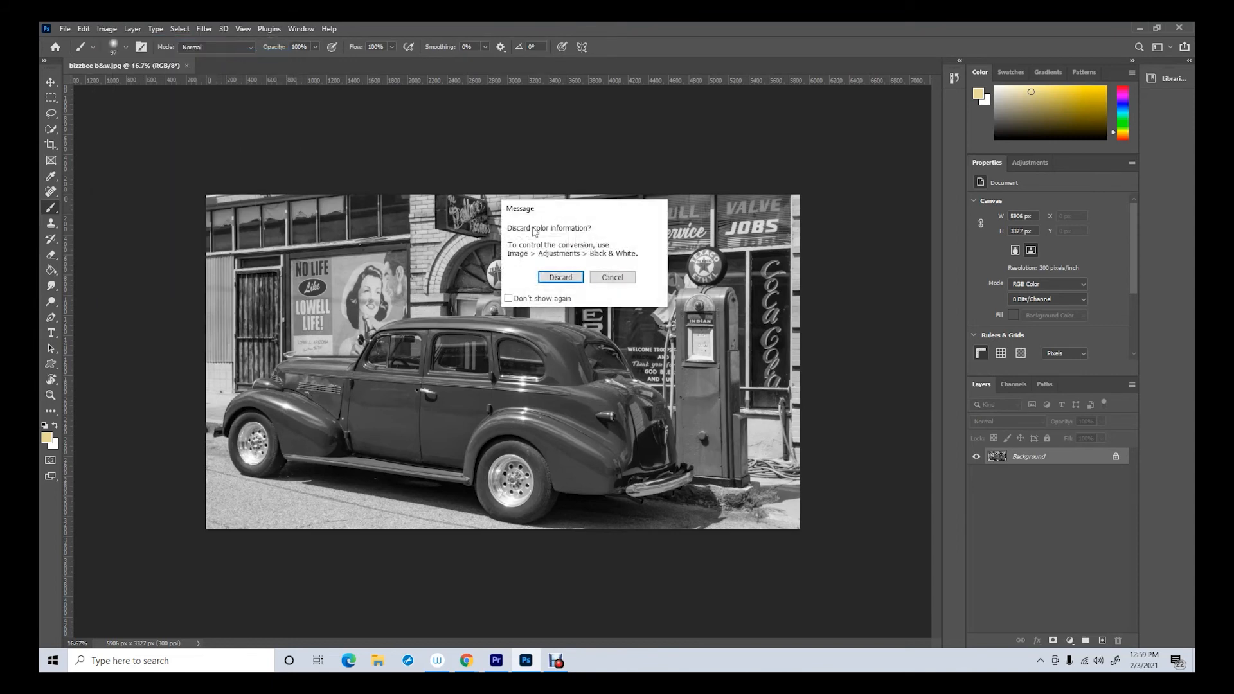
pyautogui.click(560, 276)
# Review the available image modes and examine the channel list of the grayscale car image
pyautogui.click(107, 29)
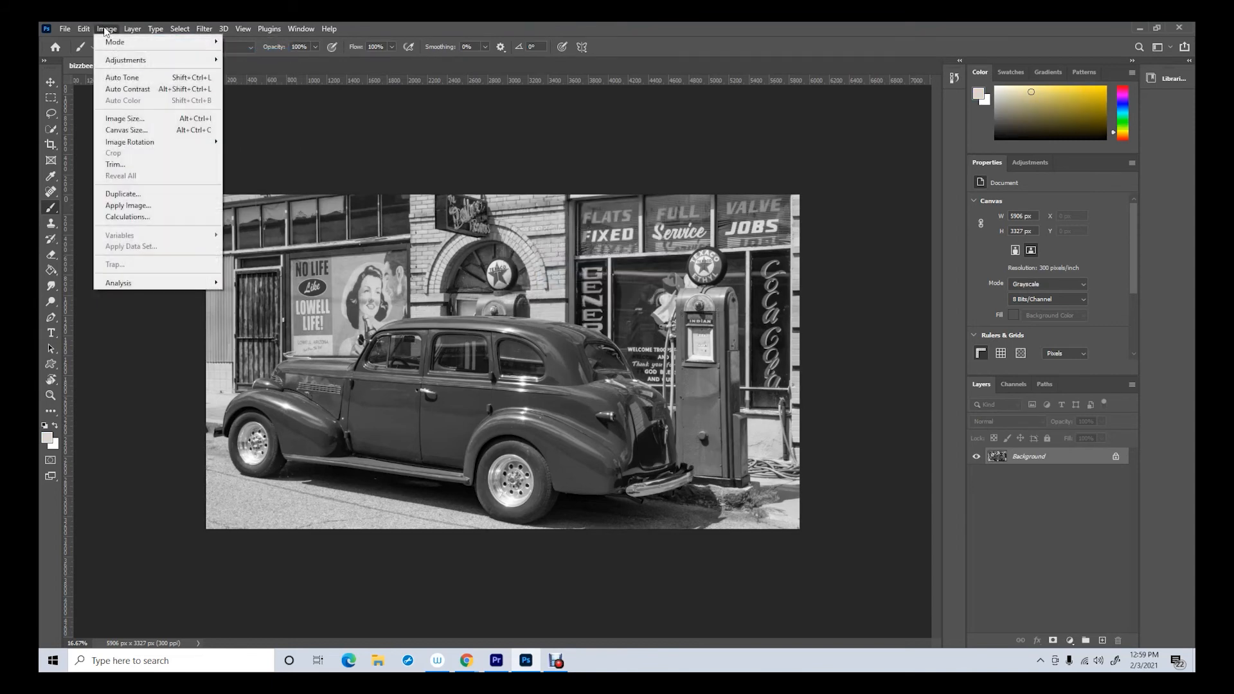
pyautogui.moveTo(111, 46)
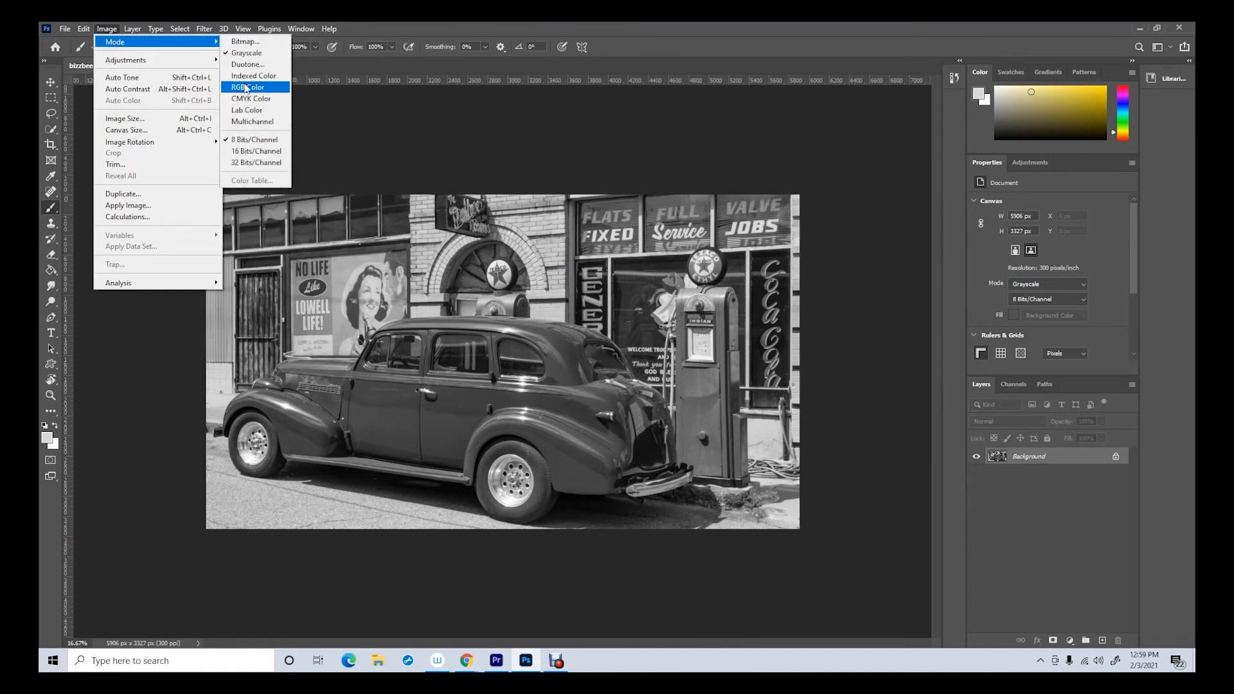
pyautogui.click(351, 117)
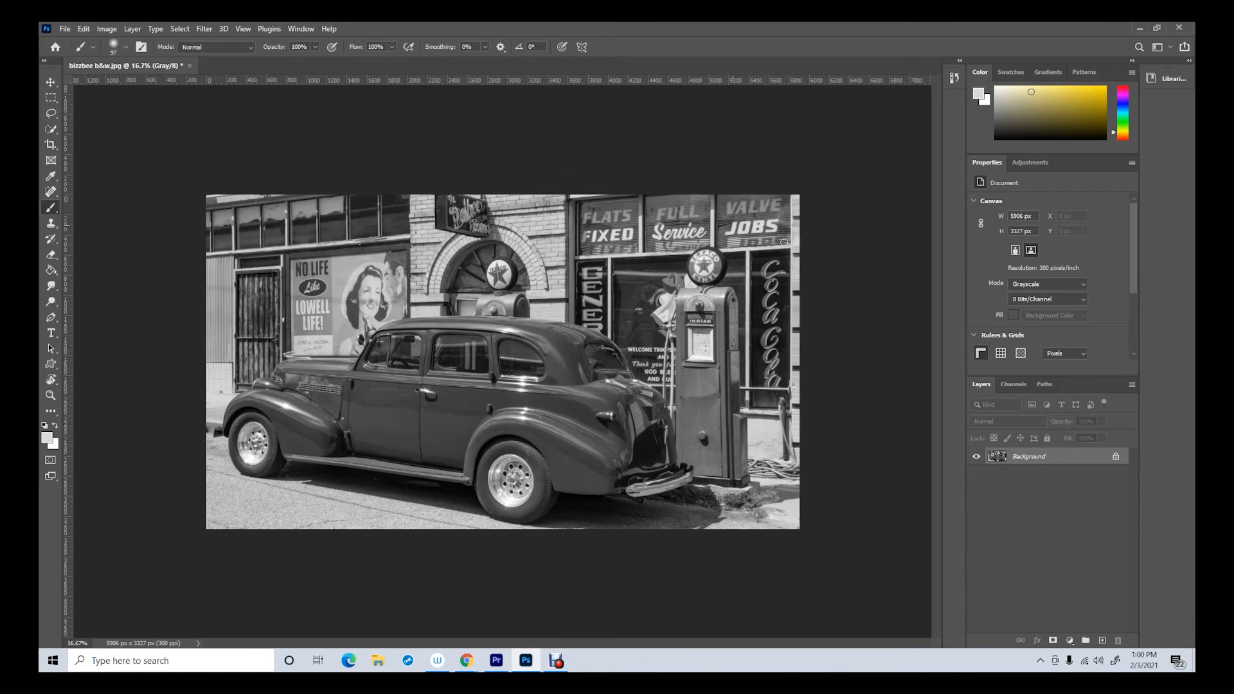
pyautogui.click(107, 29)
pyautogui.moveTo(119, 43)
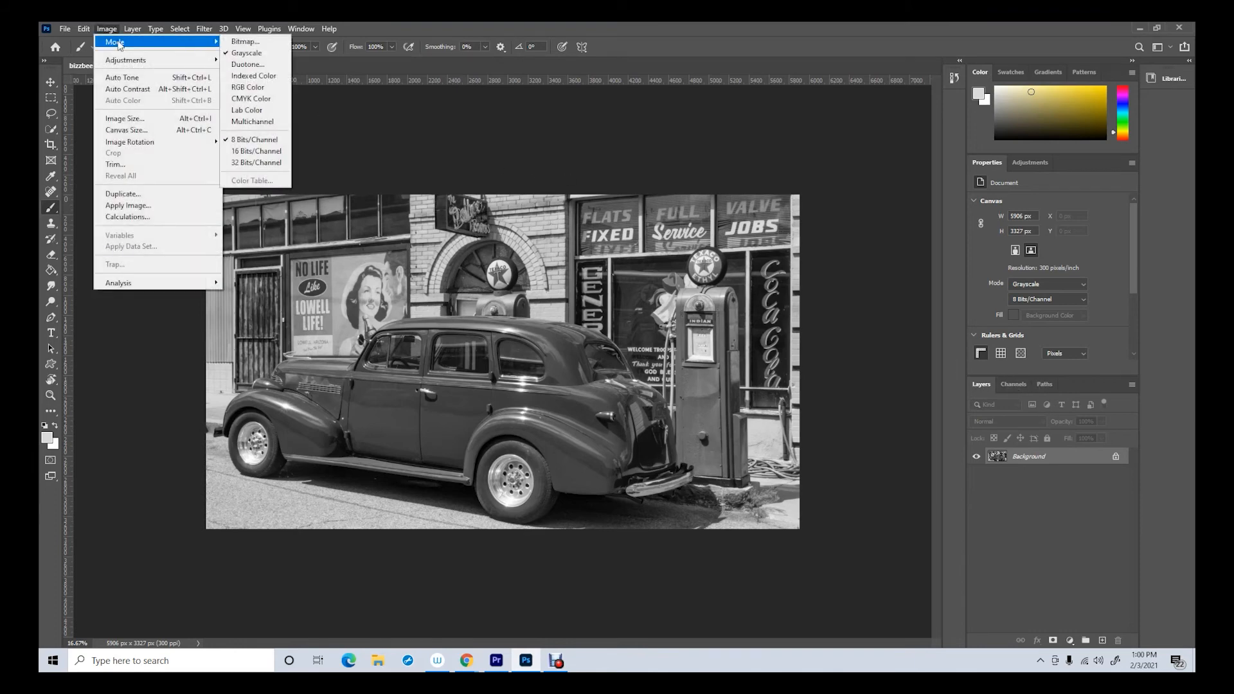
pyautogui.click(463, 153)
pyautogui.click(1013, 384)
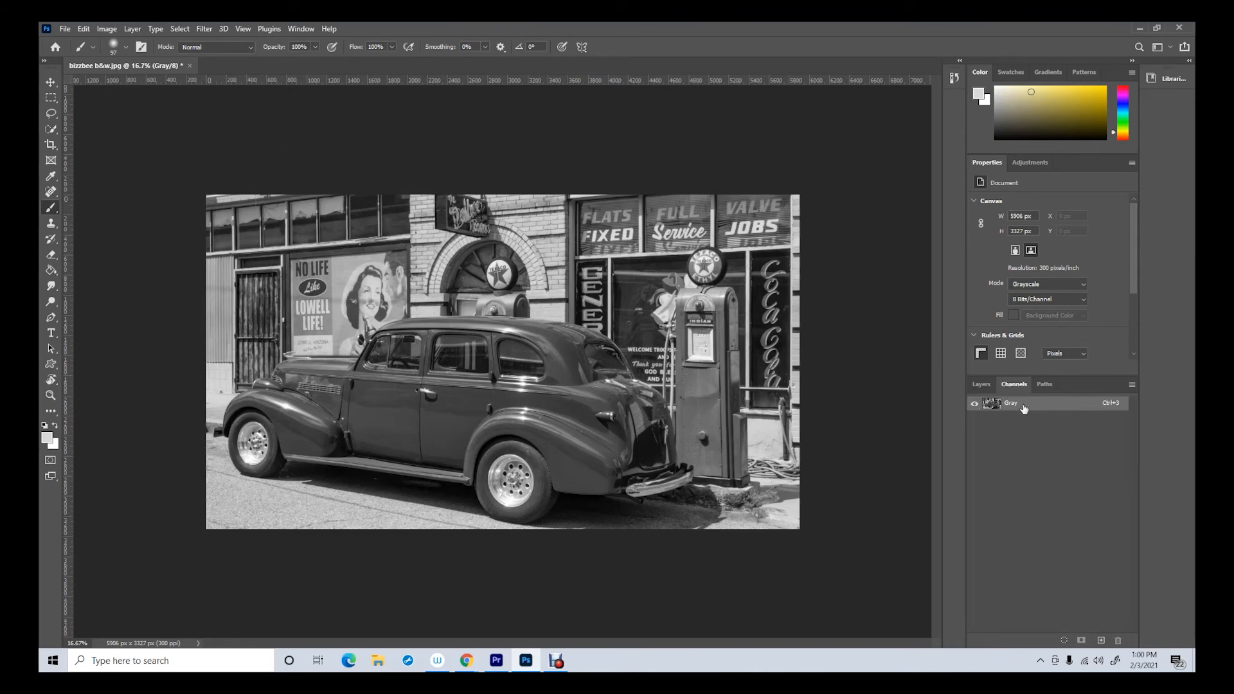
# Convert the grayscale car image to RGB Color mode
pyautogui.click(111, 31)
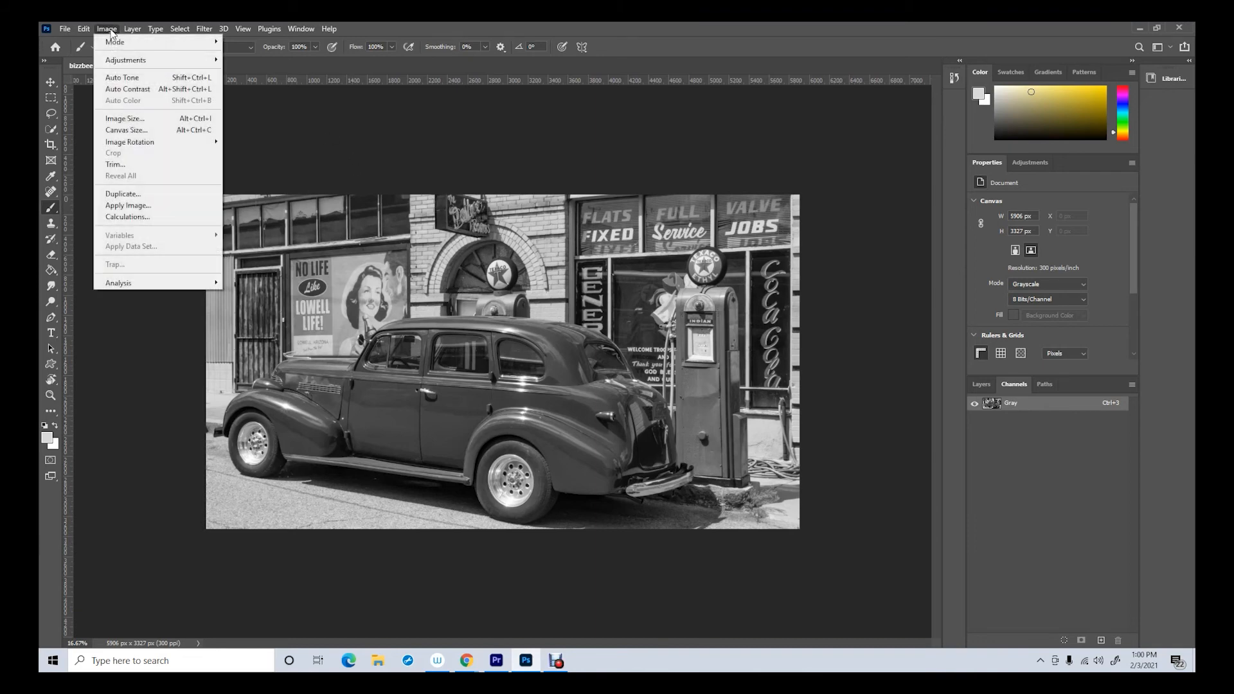
pyautogui.moveTo(116, 43)
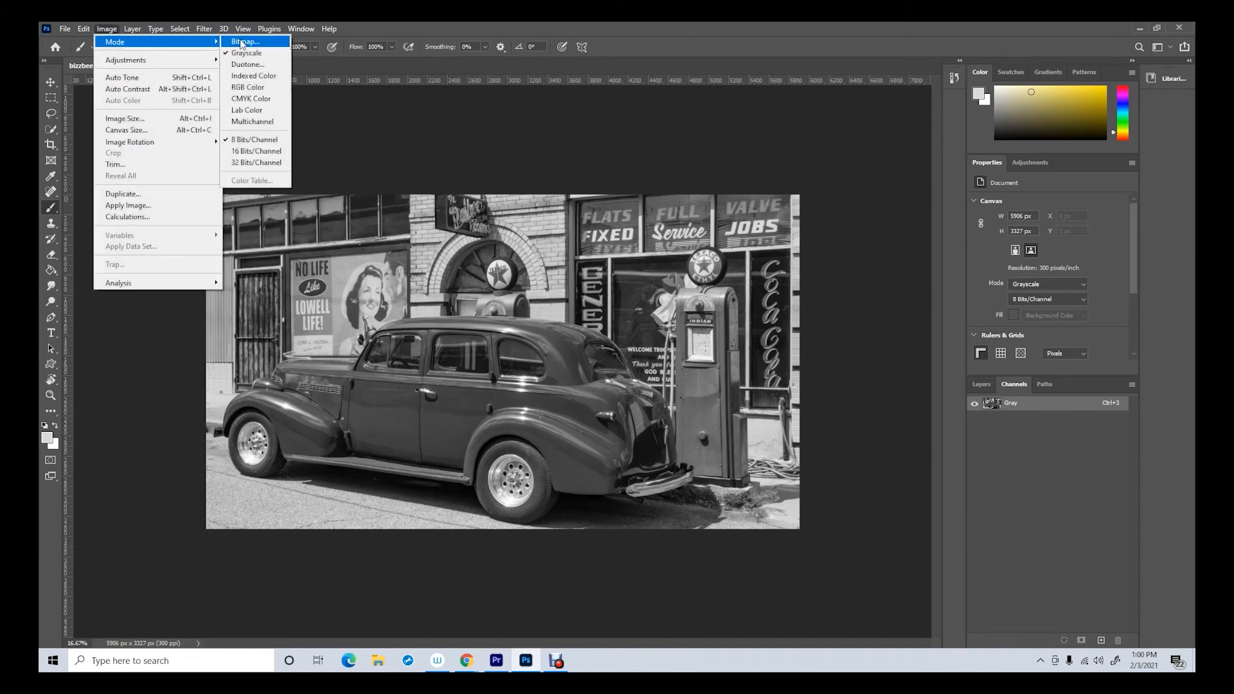
pyautogui.click(245, 91)
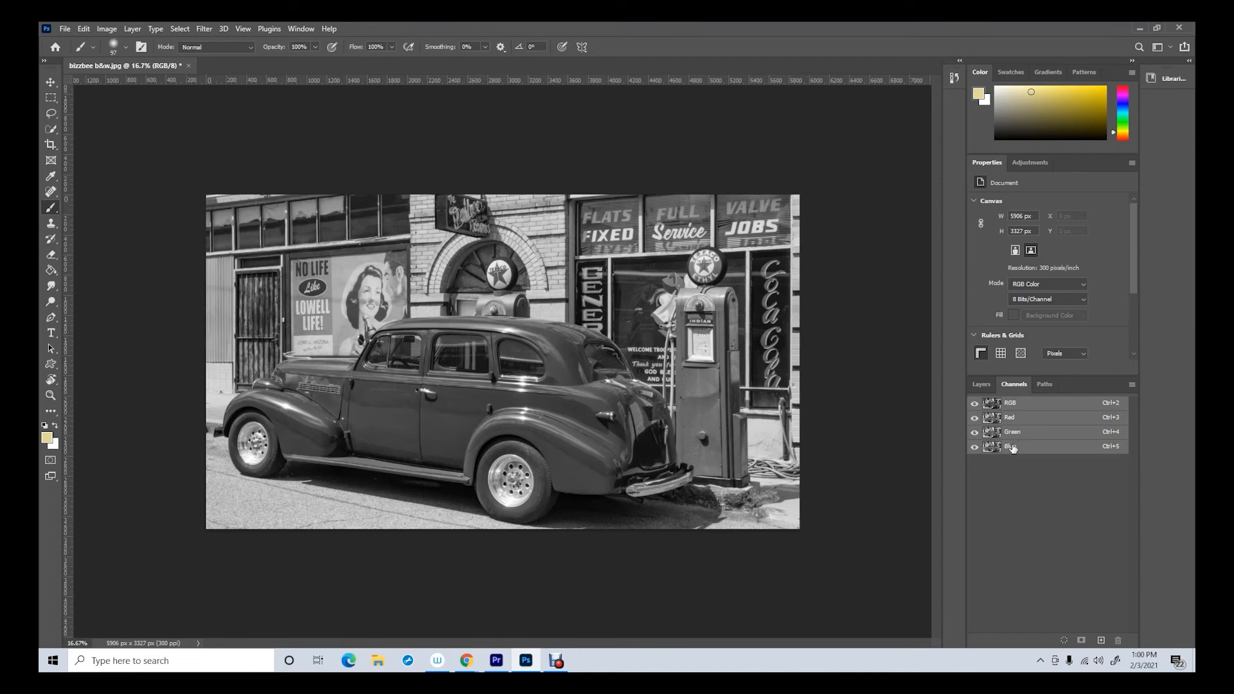
# Unlock the Background layer and add a new layer named "yellow" above it
pyautogui.click(981, 384)
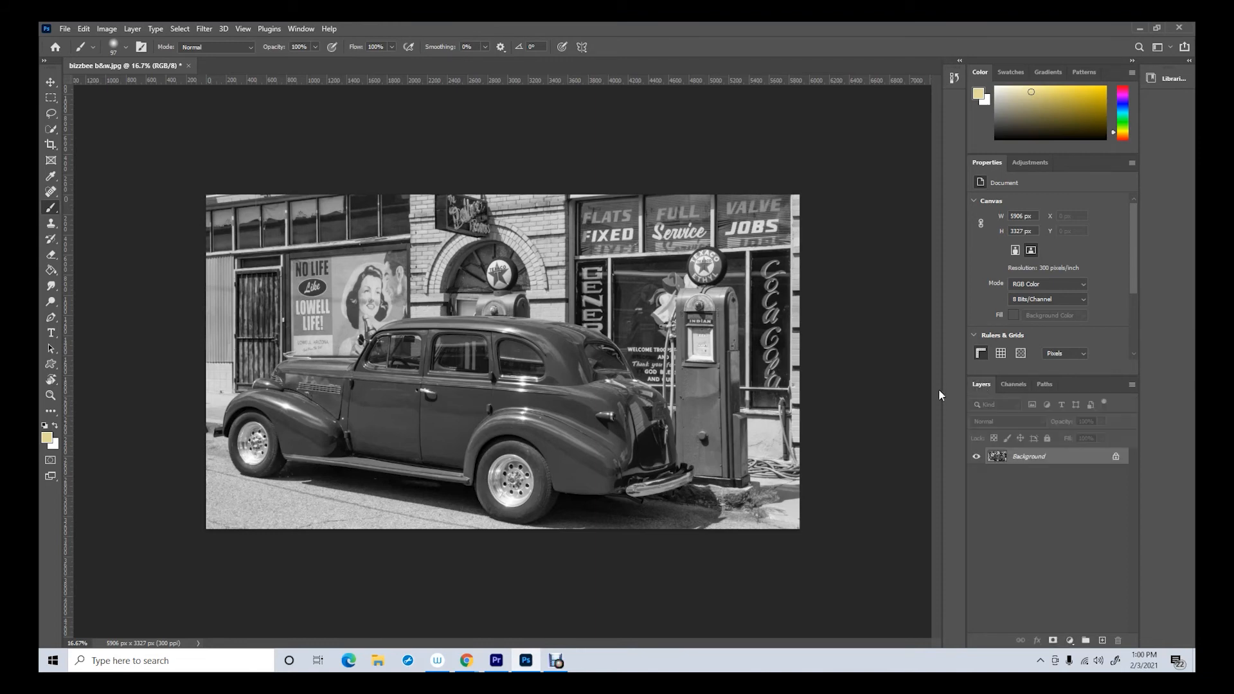
pyautogui.click(1116, 457)
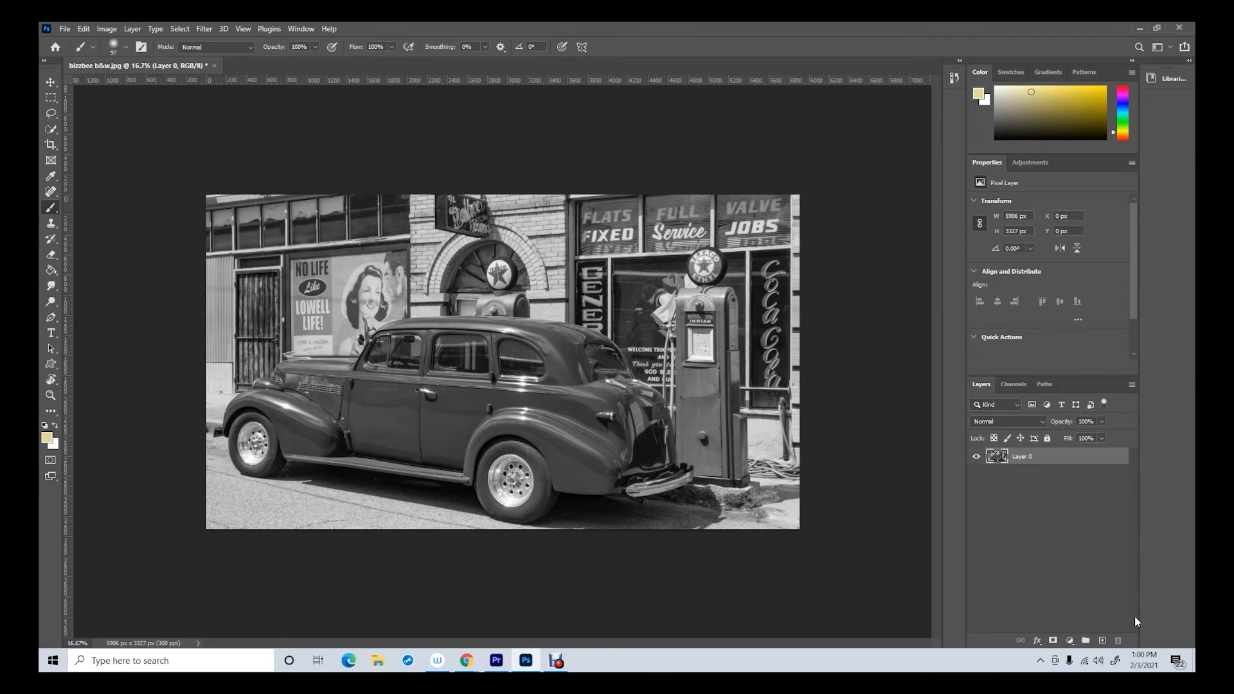
pyautogui.click(1101, 641)
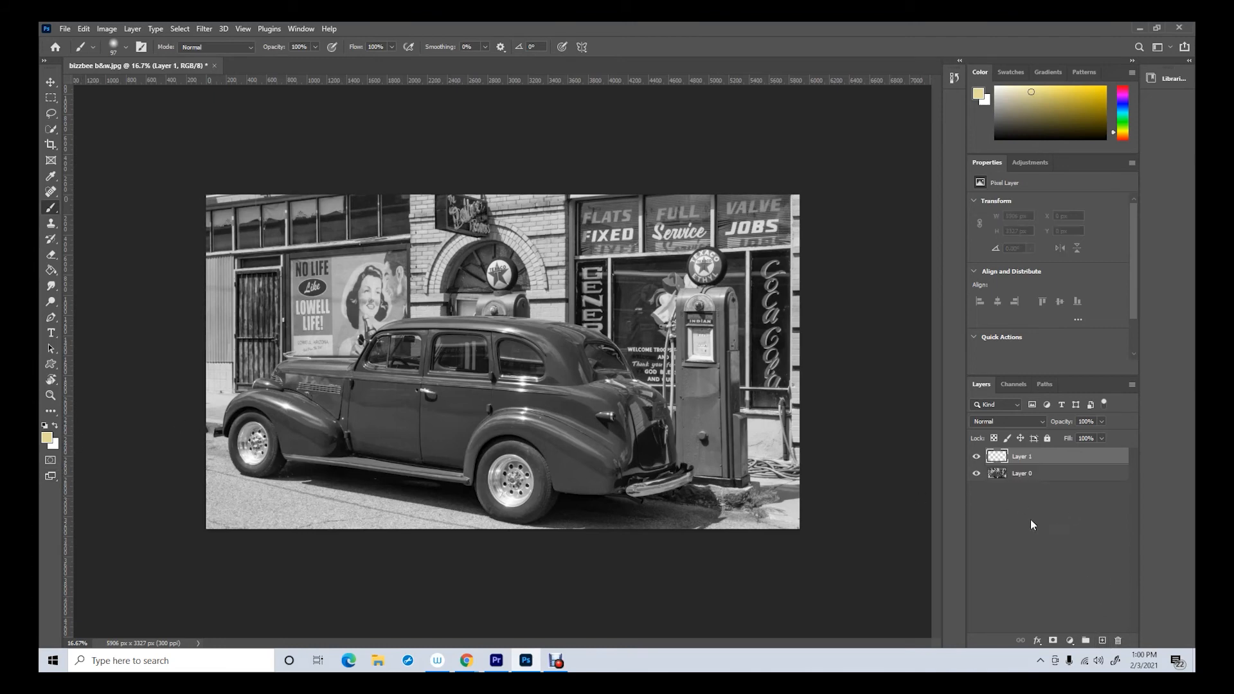
pyautogui.doubleClick(1026, 457)
pyautogui.write('v')
# Choose a muted, slightly darker yellow as the foreground color and fill the yellow layer with the Paint Bucket
pyautogui.click(48, 439)
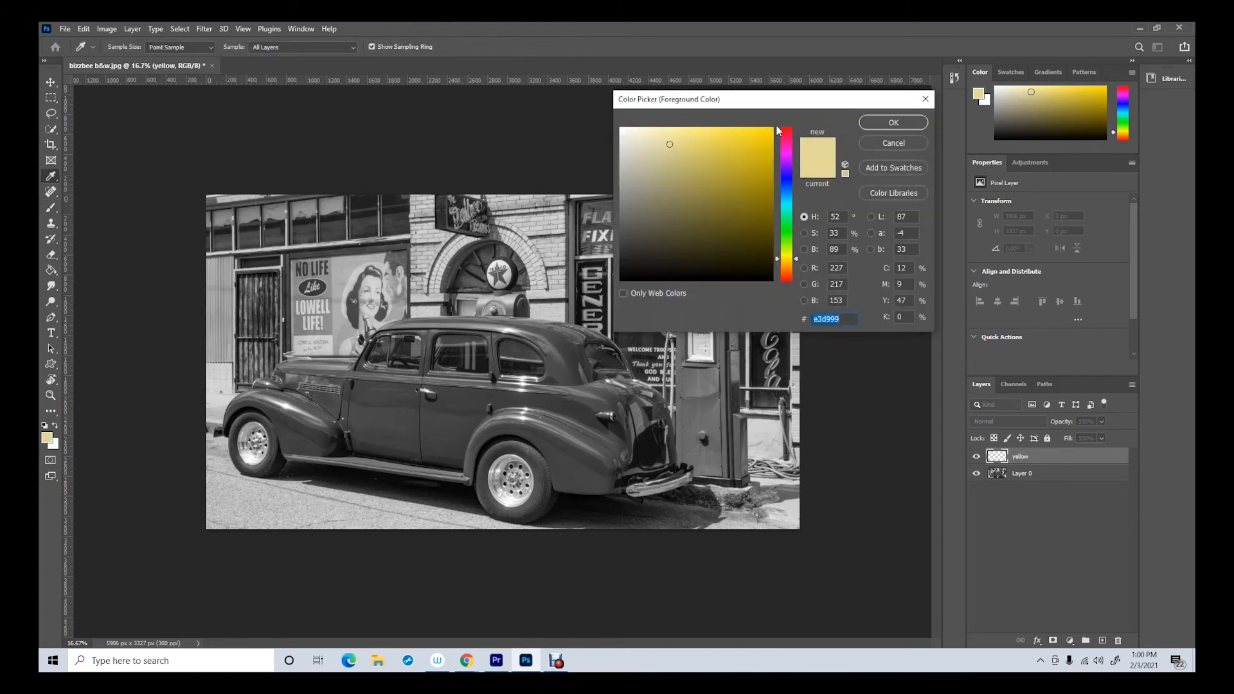
pyautogui.click(893, 122)
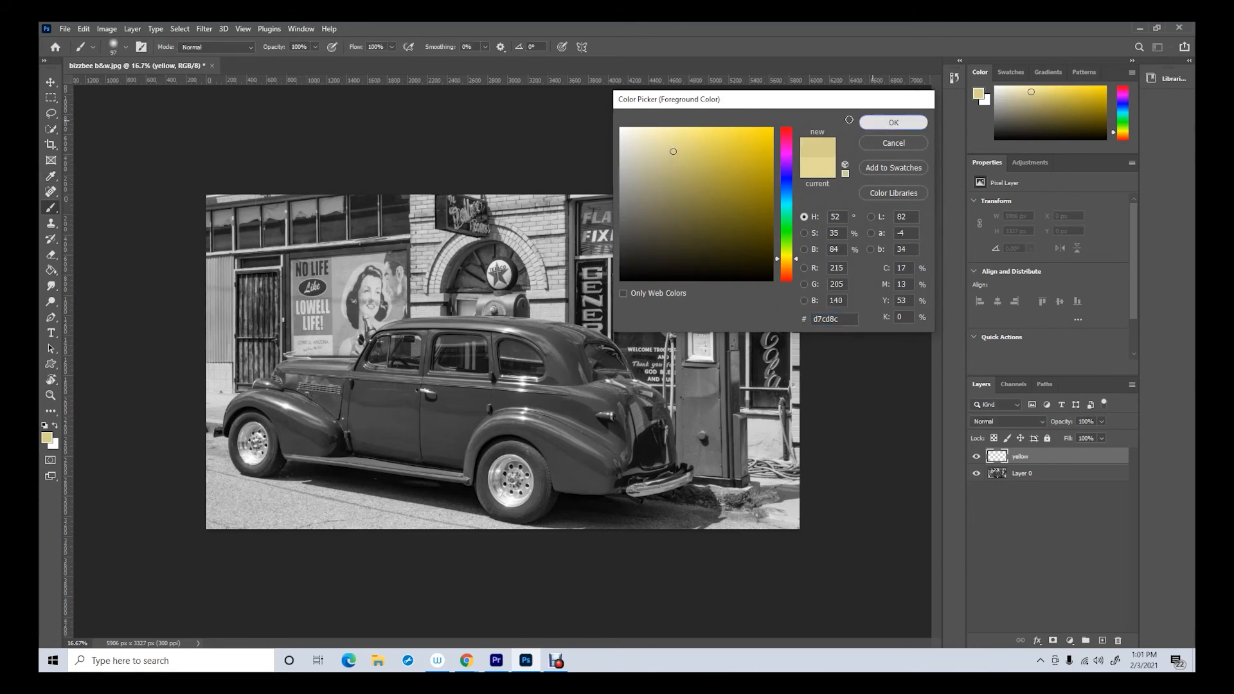
pyautogui.click(52, 271)
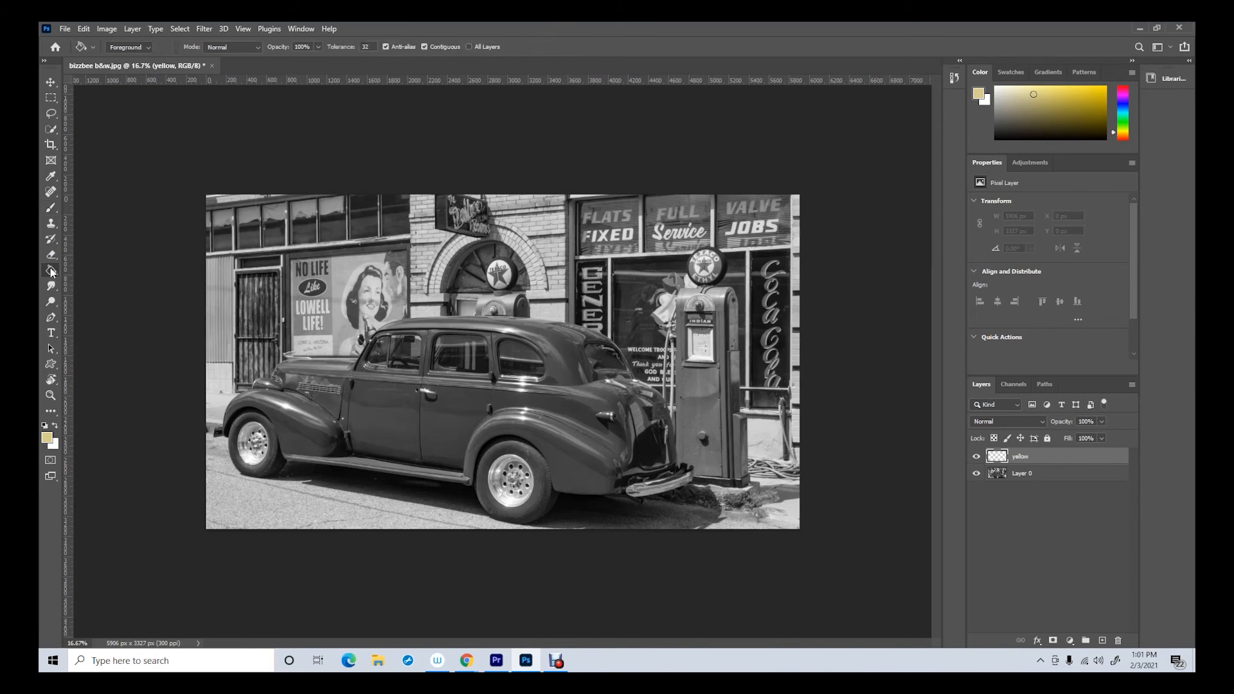
pyautogui.click(410, 256)
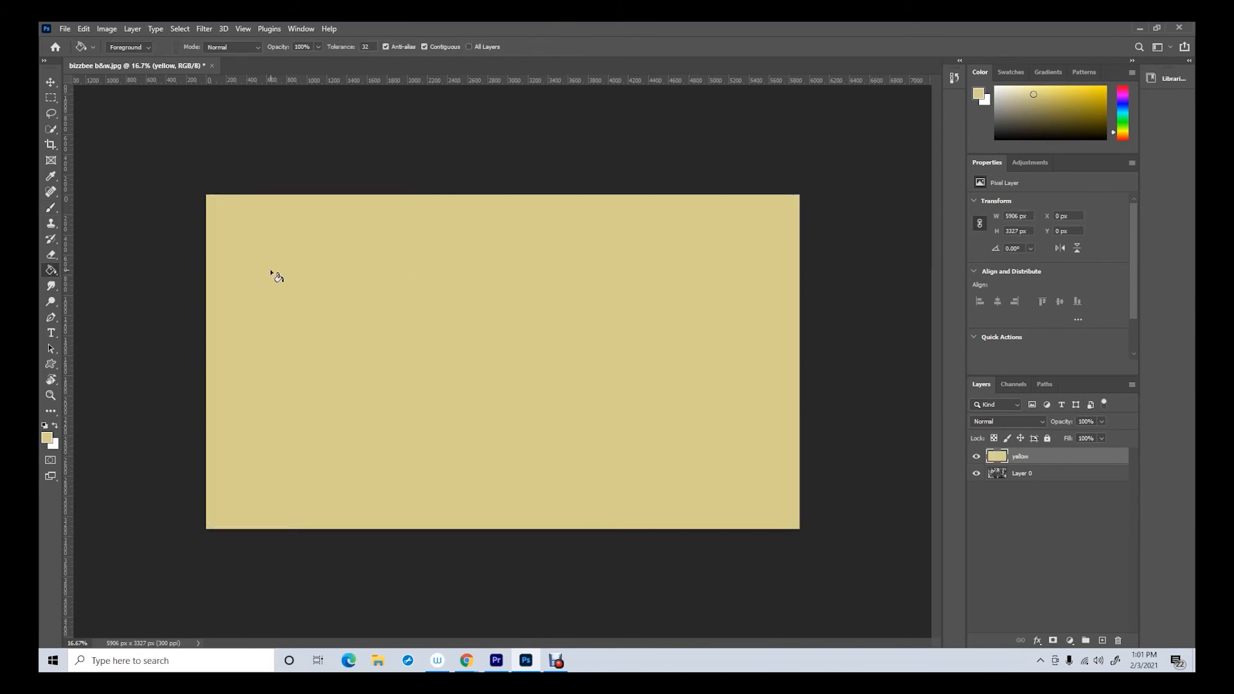
# Reset the foreground and background colors to default, then add a layer mask to the yellow layer and invert it to black
pyautogui.click(46, 426)
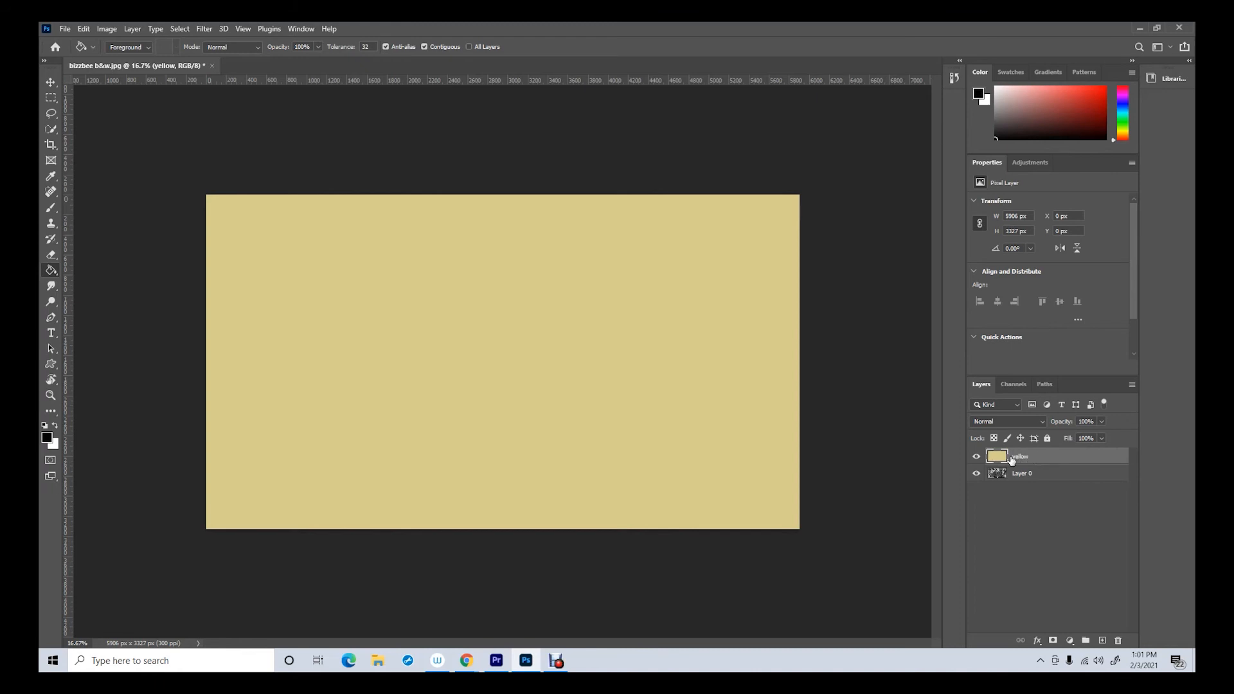
pyautogui.click(1053, 640)
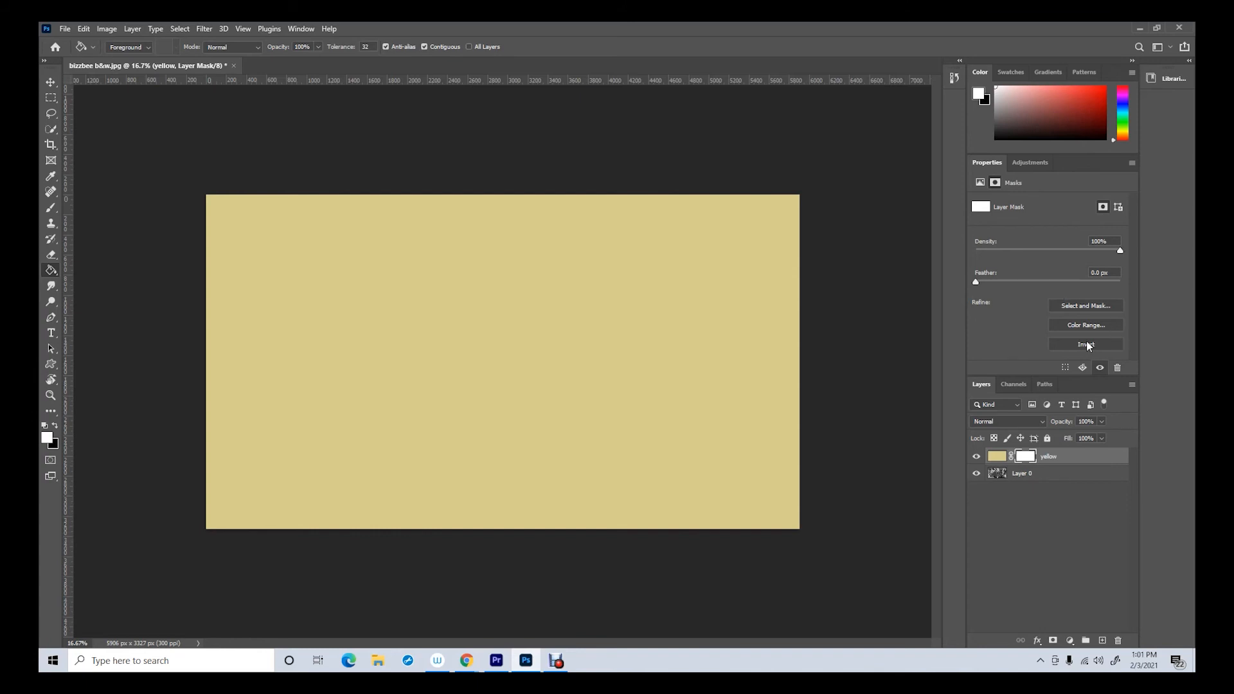
pyautogui.click(1090, 348)
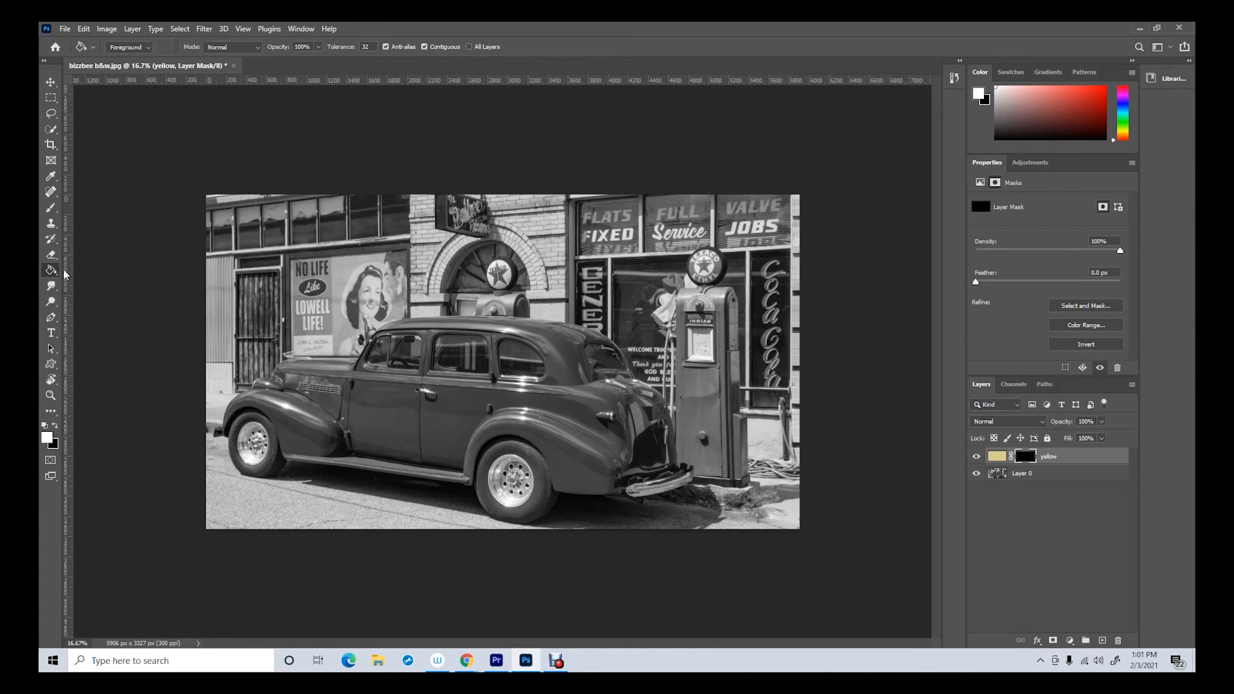
# Brush white on the yellow layer's mask over the car's rear fender and set the layer's blend mode to Soft Light
pyautogui.click(46, 209)
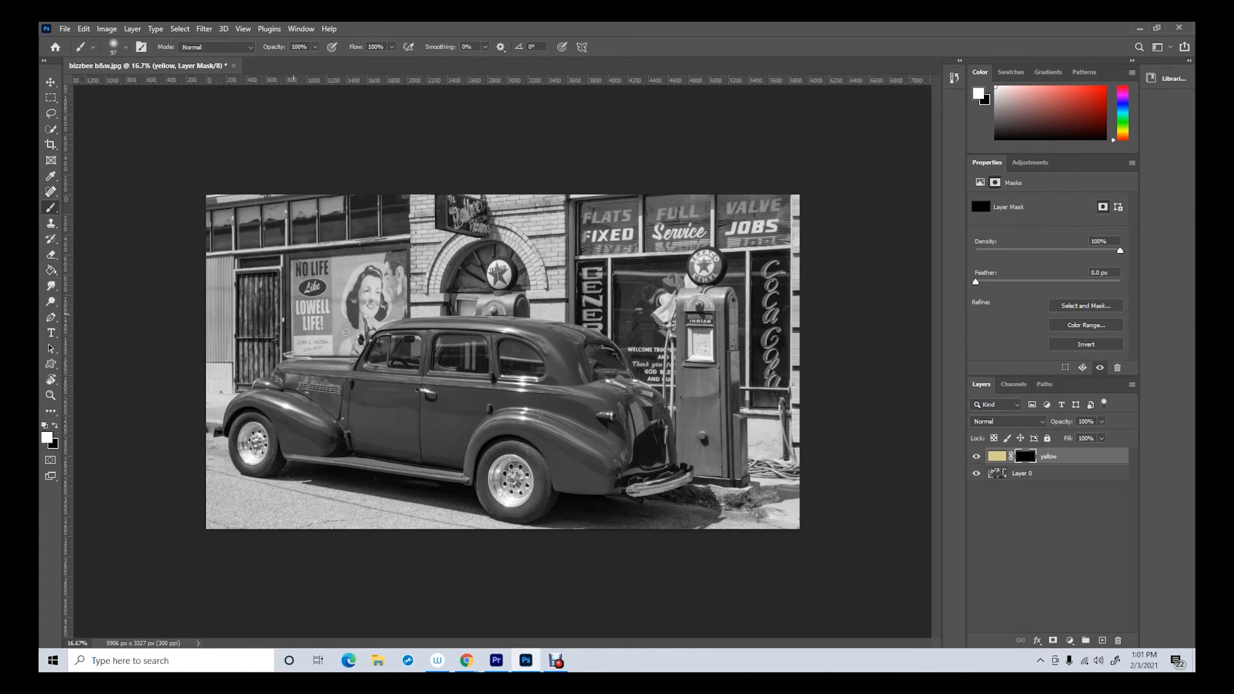
pyautogui.moveTo(560, 420)
pyautogui.mouseDown()
pyautogui.moveTo(456, 407)
pyautogui.moveTo(513, 417)
pyautogui.moveTo(453, 446)
pyautogui.moveTo(492, 429)
pyautogui.moveTo(470, 454)
pyautogui.moveTo(514, 429)
pyautogui.moveTo(553, 431)
pyautogui.moveTo(509, 427)
pyautogui.moveTo(555, 442)
pyautogui.mouseUp()
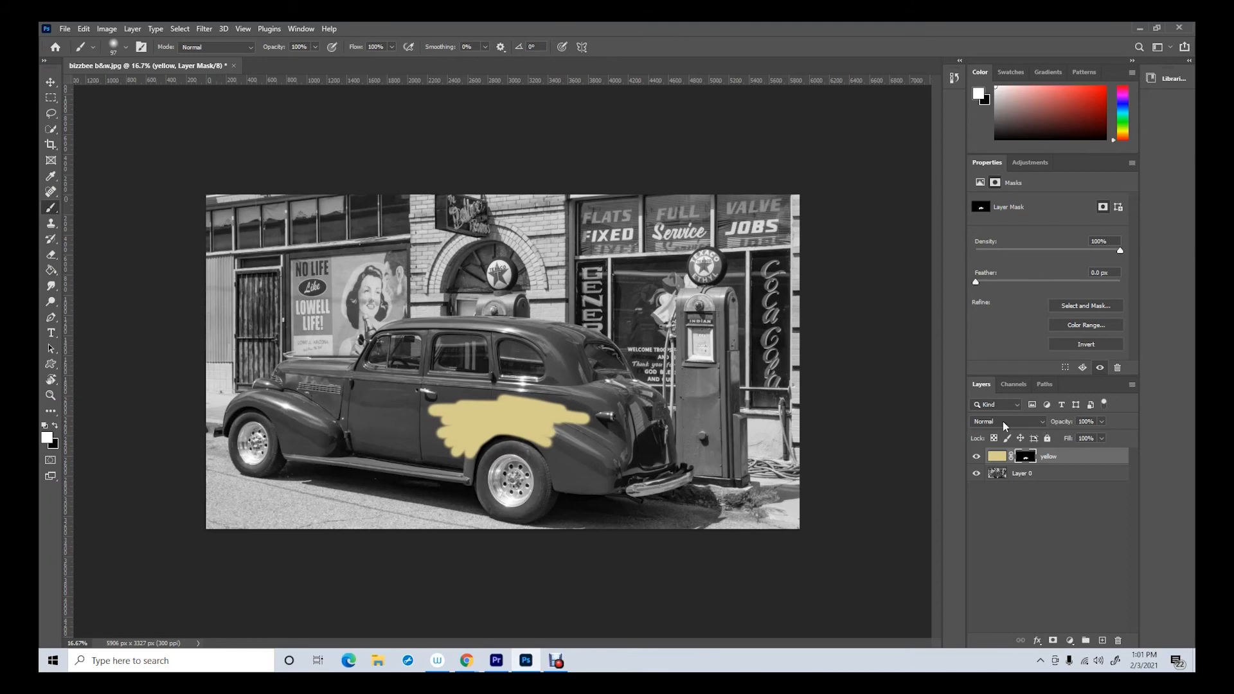
pyautogui.click(1036, 422)
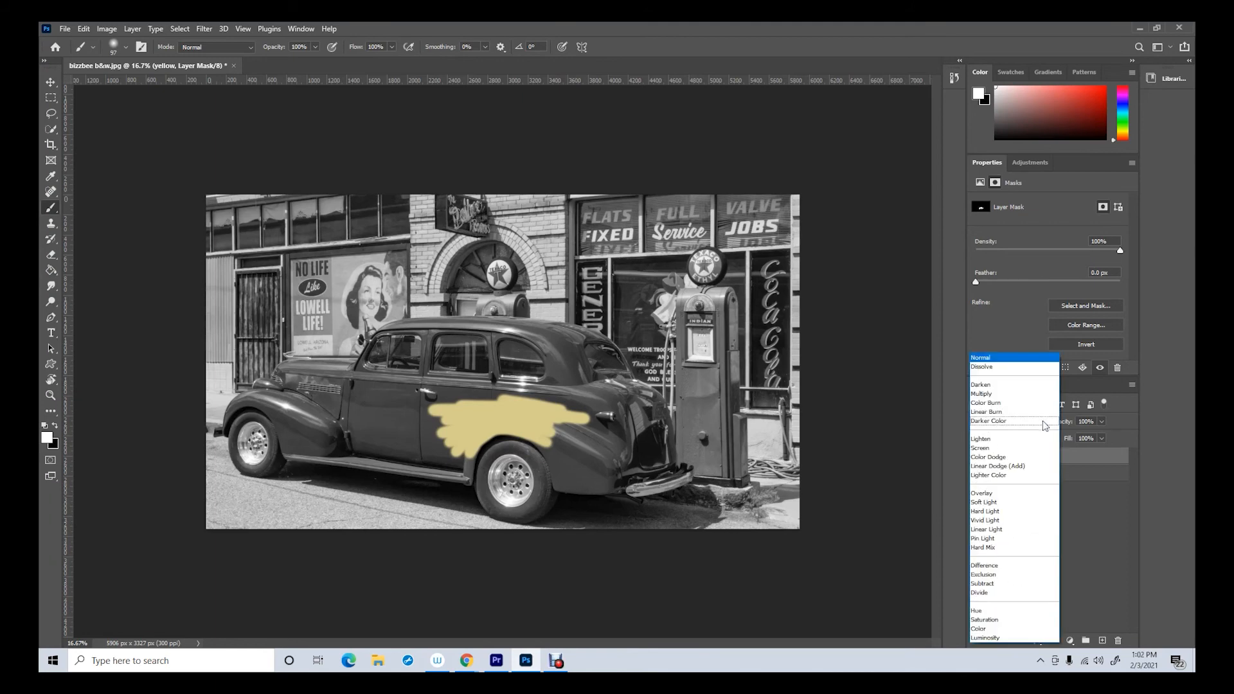
pyautogui.click(1012, 505)
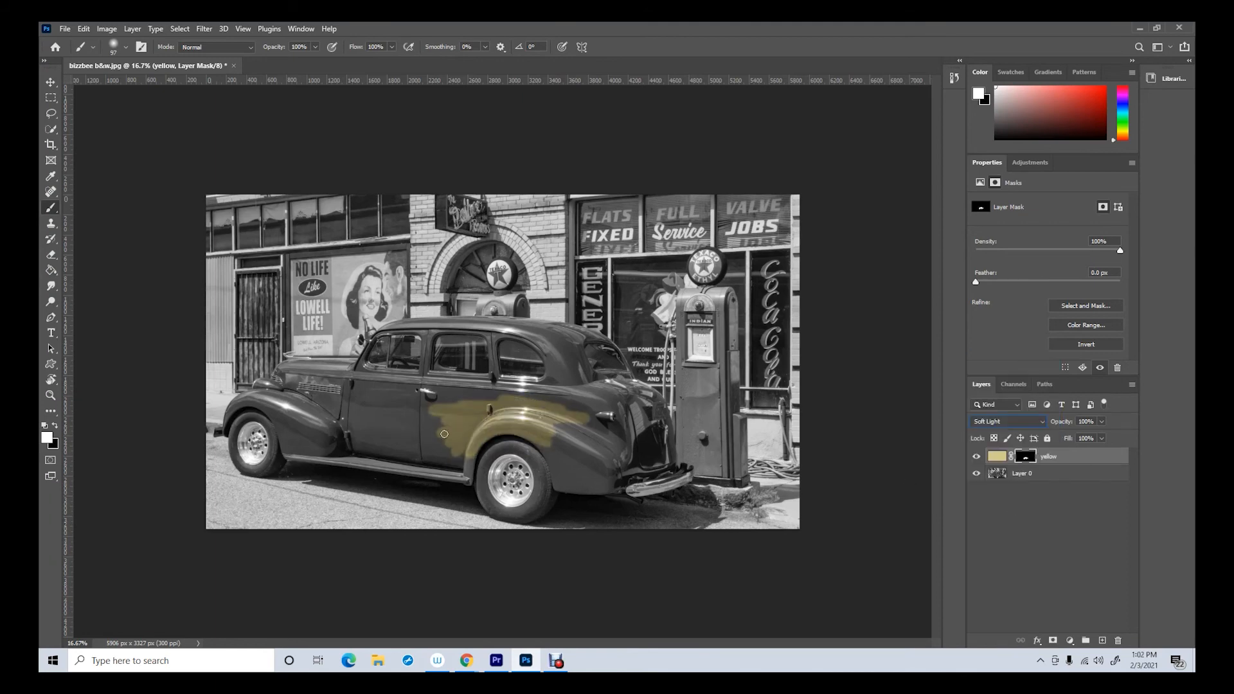
# Brush white on the yellow layer's mask over the car's doors, then brush black to remove the spill on the front fender
pyautogui.moveTo(488, 404)
pyautogui.mouseDown()
pyautogui.moveTo(380, 418)
pyautogui.moveTo(396, 441)
pyautogui.moveTo(432, 446)
pyautogui.moveTo(408, 449)
pyautogui.moveTo(474, 452)
pyautogui.moveTo(470, 475)
pyautogui.moveTo(356, 450)
pyautogui.moveTo(405, 449)
pyautogui.moveTo(354, 418)
pyautogui.moveTo(431, 456)
pyautogui.moveTo(371, 437)
pyautogui.moveTo(352, 409)
pyautogui.moveTo(346, 452)
pyautogui.moveTo(320, 446)
pyautogui.moveTo(350, 420)
pyautogui.moveTo(325, 436)
pyautogui.moveTo(360, 443)
pyautogui.moveTo(340, 452)
pyautogui.moveTo(375, 453)
pyautogui.mouseUp()
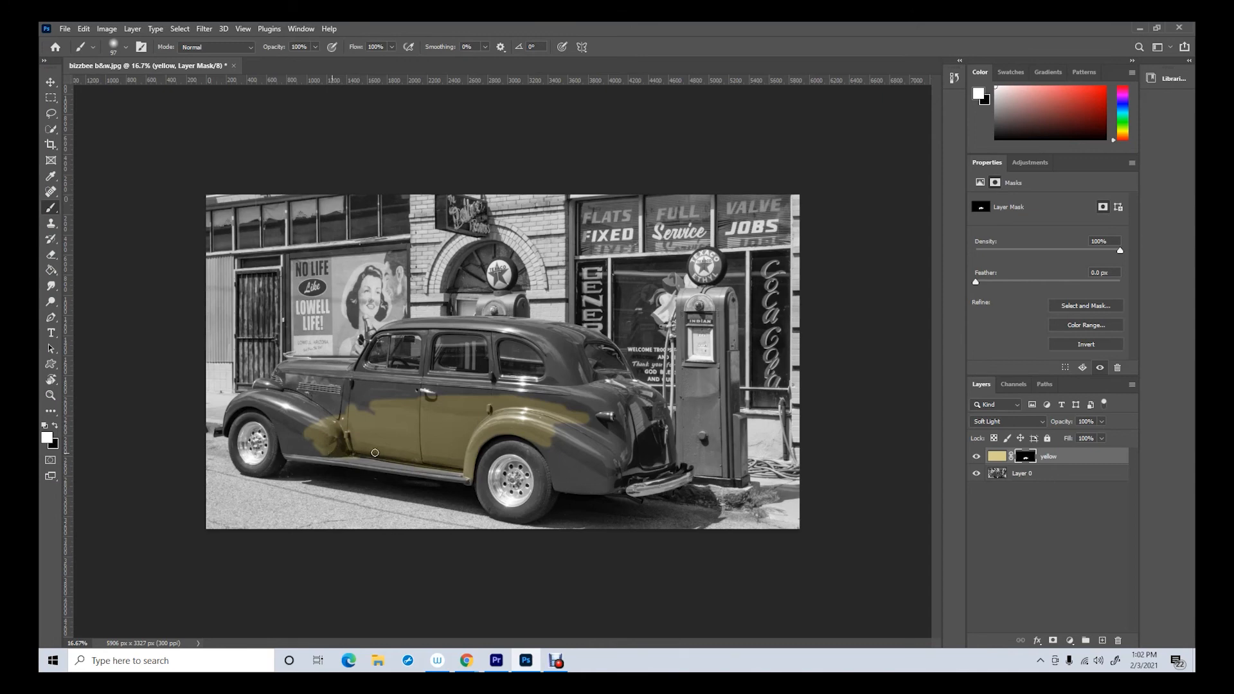
pyautogui.click(55, 427)
pyautogui.moveTo(307, 430)
pyautogui.mouseDown()
pyautogui.moveTo(317, 417)
pyautogui.moveTo(319, 437)
pyautogui.moveTo(328, 422)
pyautogui.moveTo(331, 456)
pyautogui.moveTo(324, 444)
pyautogui.mouseUp()
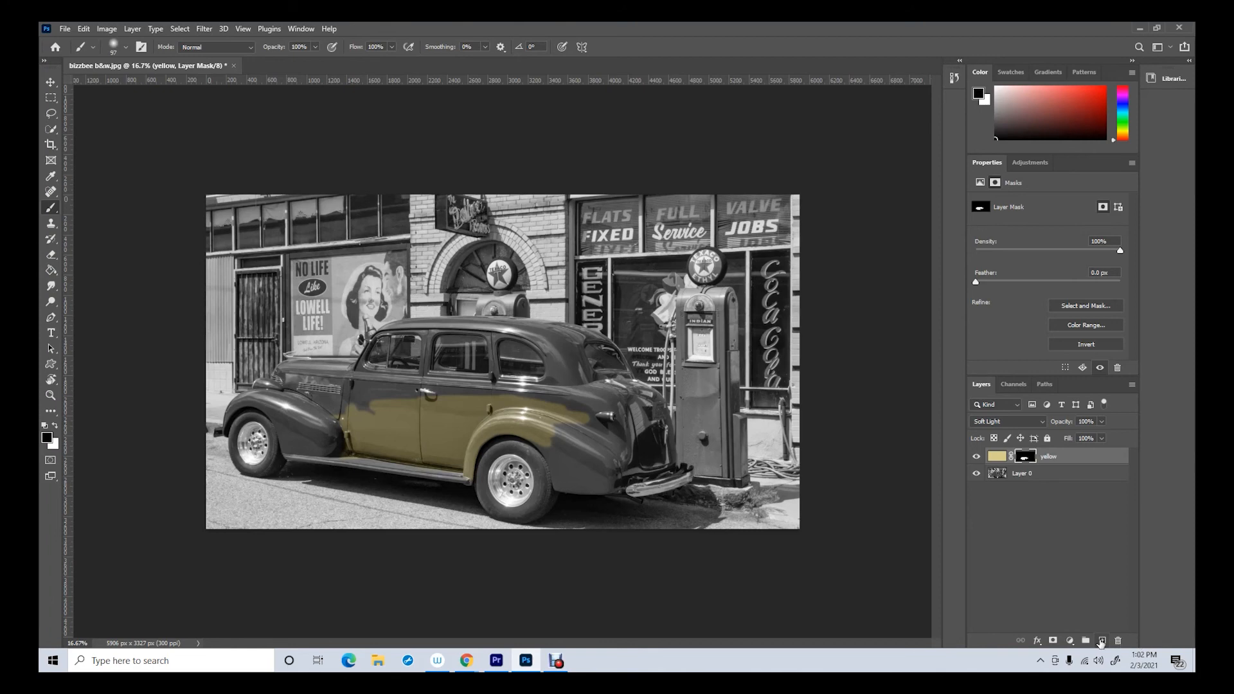
# Add a new layer named "red" above the yellow layer and set the foreground color to red #dd3131
pyautogui.click(1101, 641)
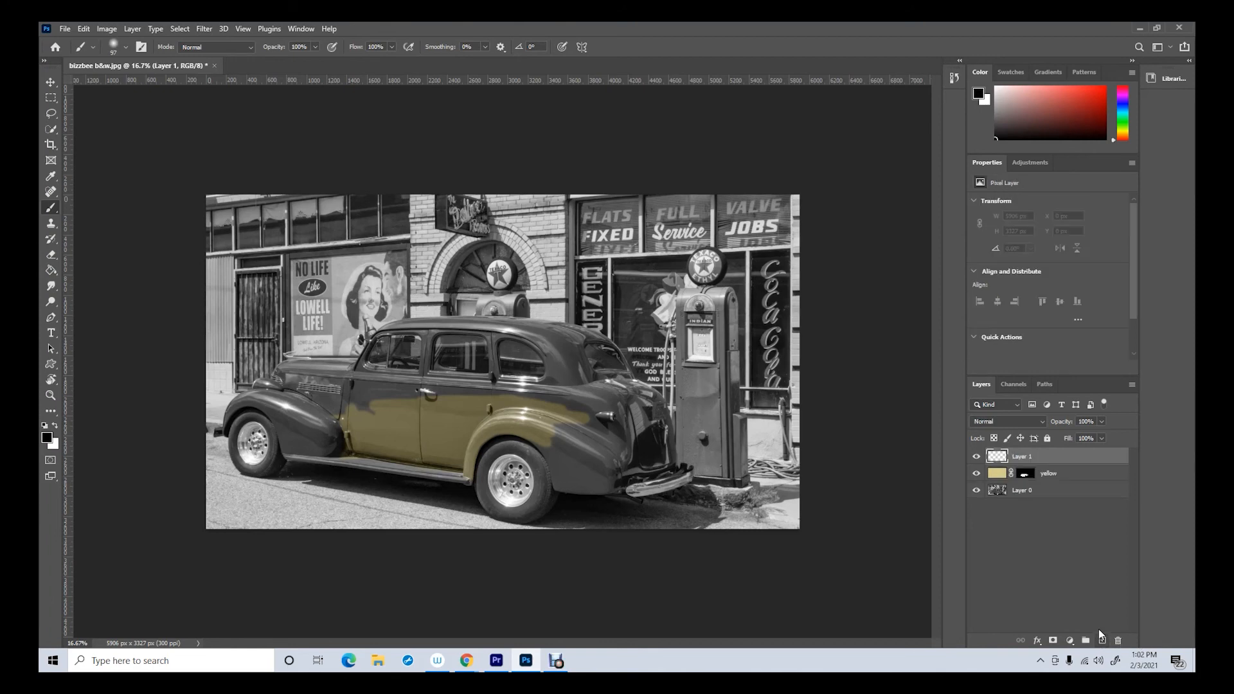
pyautogui.doubleClick(1021, 457)
pyautogui.write('red')
pyautogui.click(1105, 457)
pyautogui.click(48, 440)
pyautogui.moveTo(705, 220); pyautogui.dragTo(739, 148)
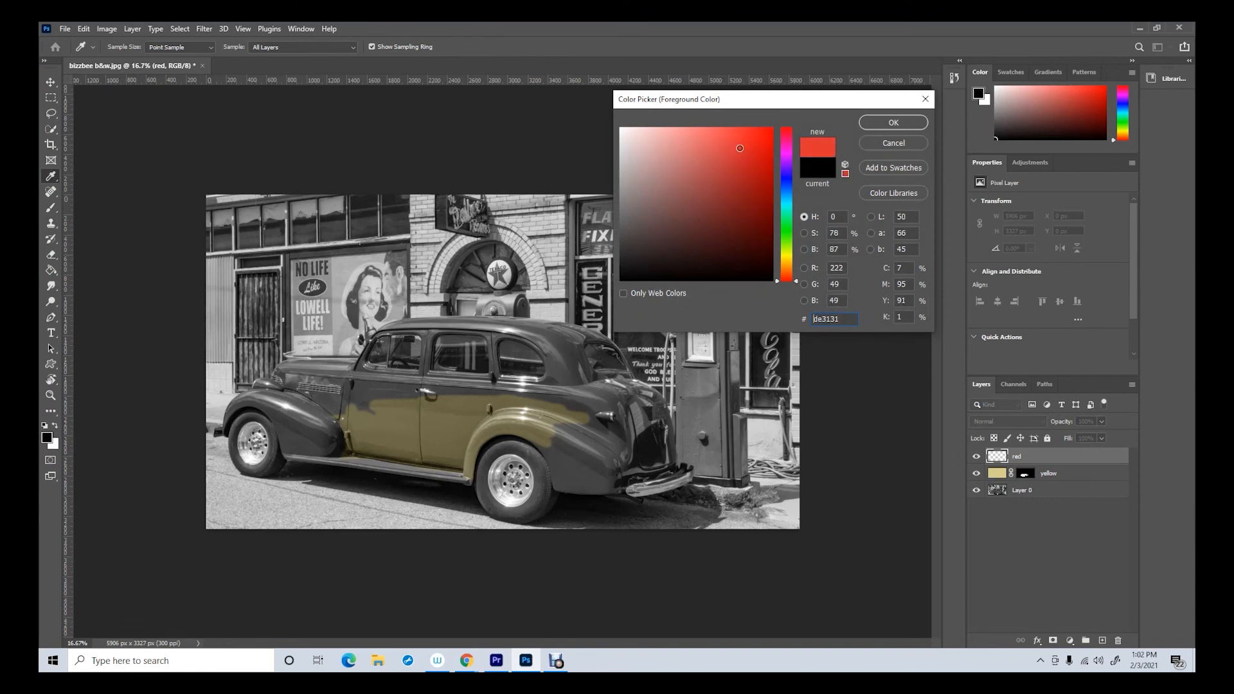
pyautogui.click(894, 122)
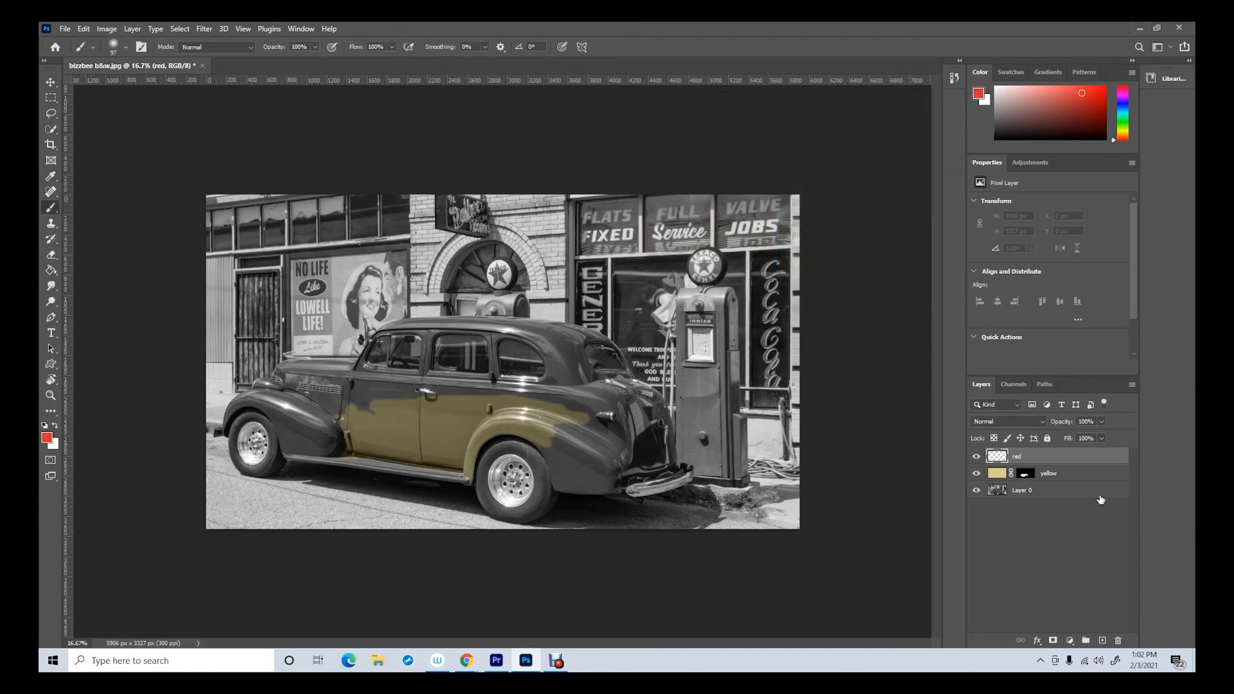
# Fill the red layer with the Paint Bucket, then add a layer mask to it and invert the mask to black
pyautogui.click(50, 270)
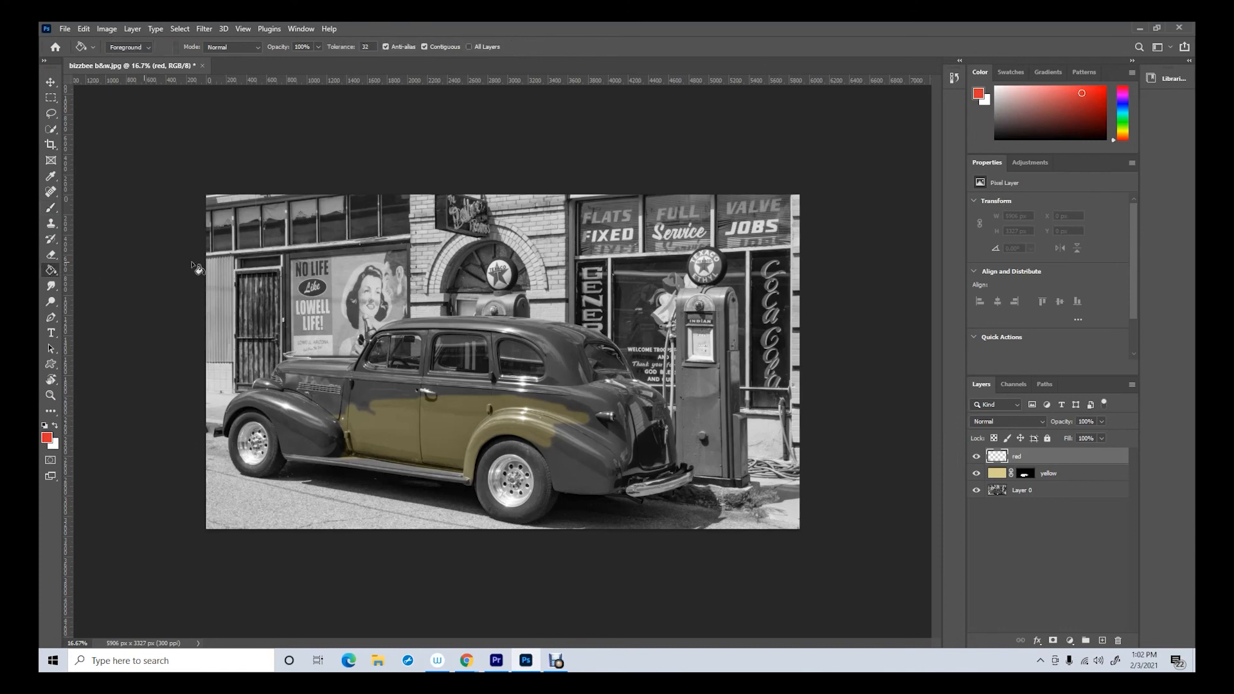
pyautogui.click(528, 256)
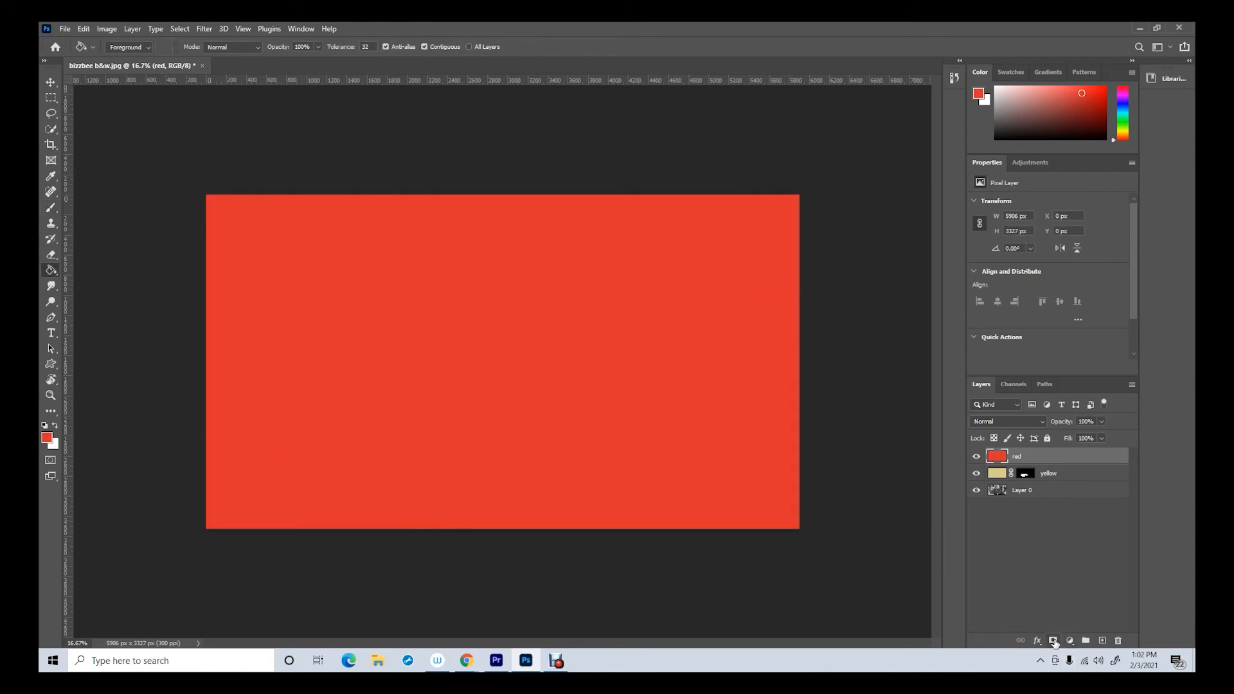
pyautogui.click(1054, 642)
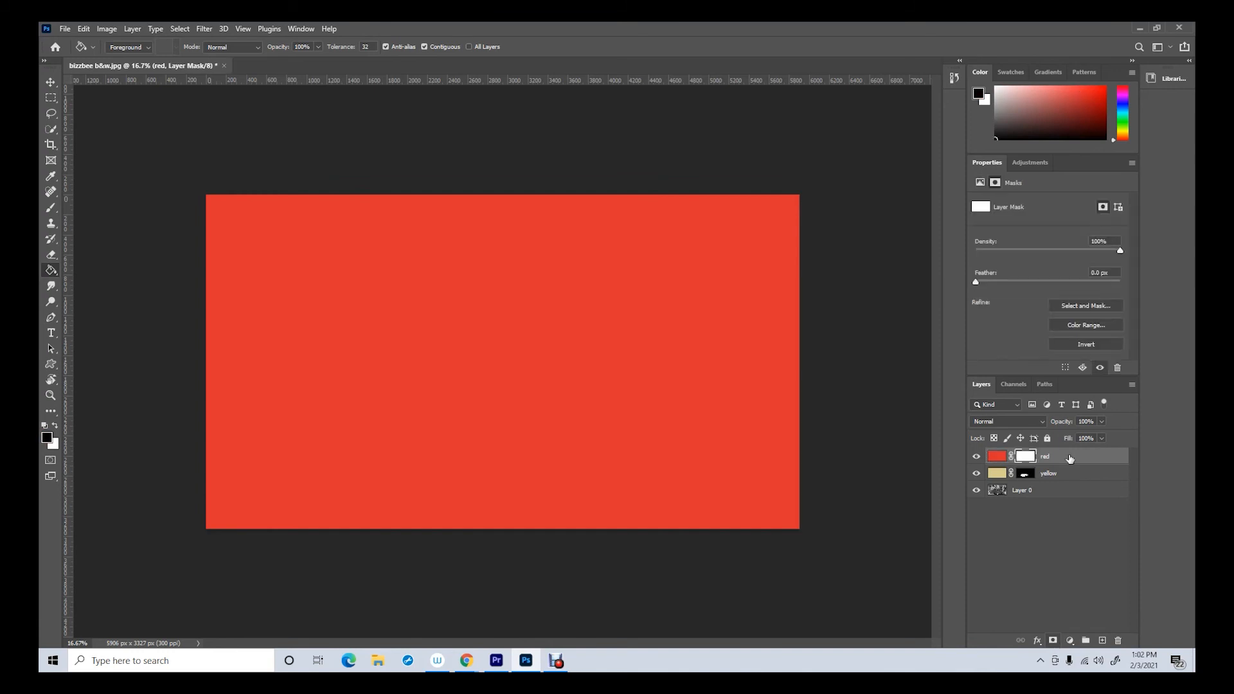
pyautogui.click(1093, 346)
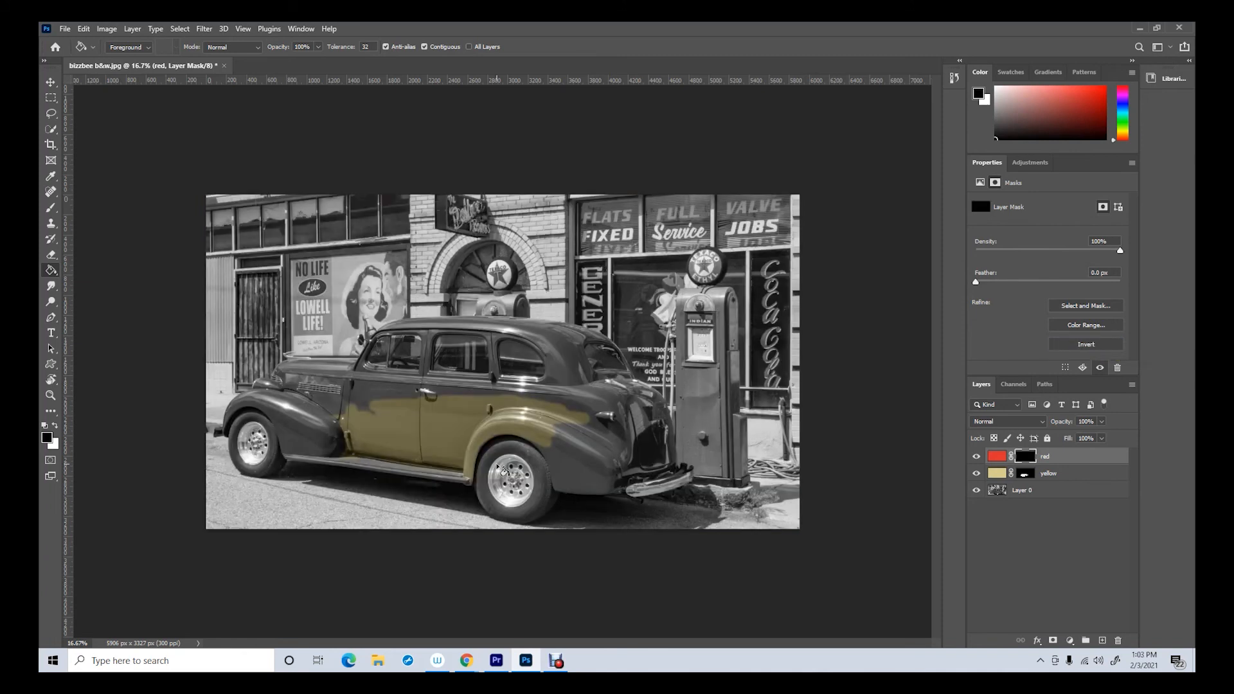
# Brush white on the red layer's mask over the gas pump and set the layer's blend mode to Soft Light
pyautogui.click(51, 207)
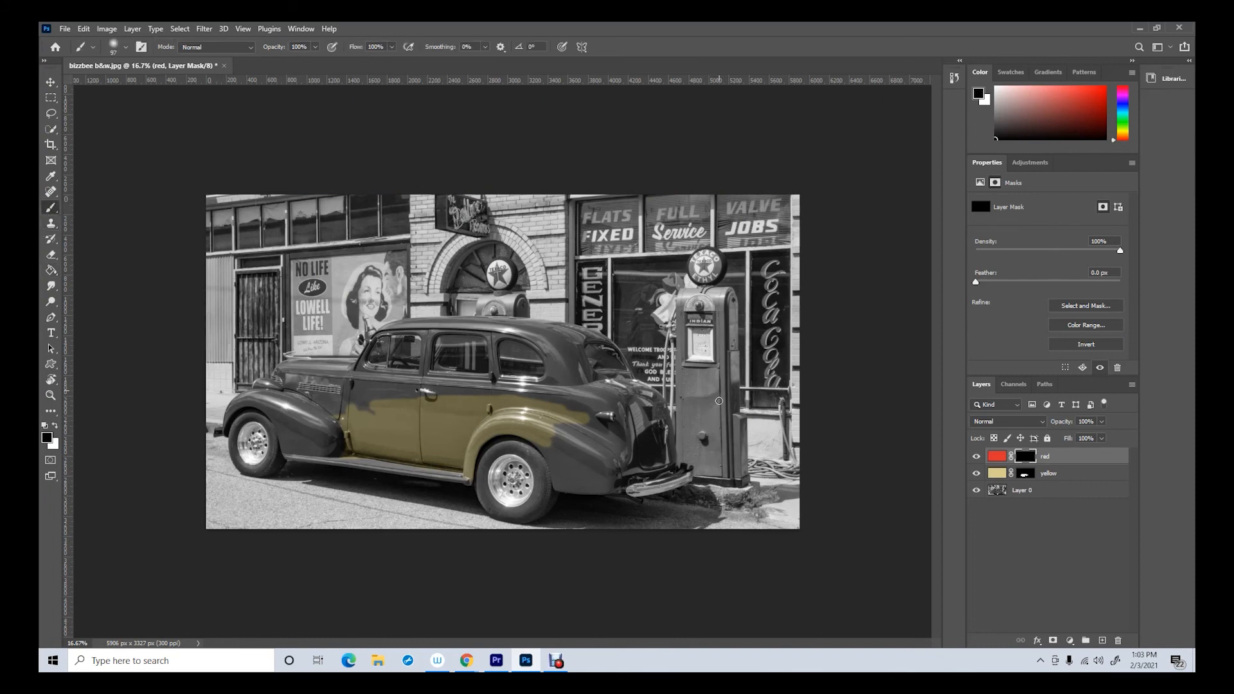
pyautogui.click(55, 426)
pyautogui.moveTo(709, 379)
pyautogui.mouseDown()
pyautogui.moveTo(713, 416)
pyautogui.moveTo(729, 303)
pyautogui.moveTo(733, 454)
pyautogui.moveTo(727, 420)
pyautogui.moveTo(707, 444)
pyautogui.mouseUp()
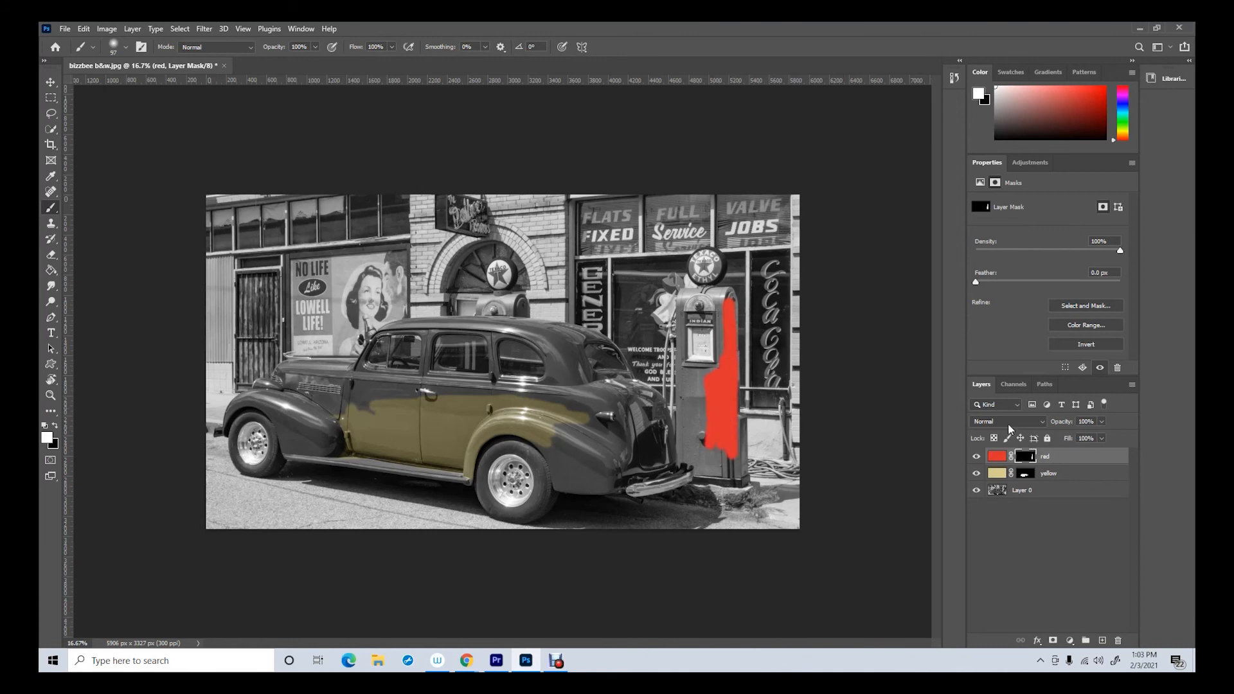
pyautogui.click(1042, 424)
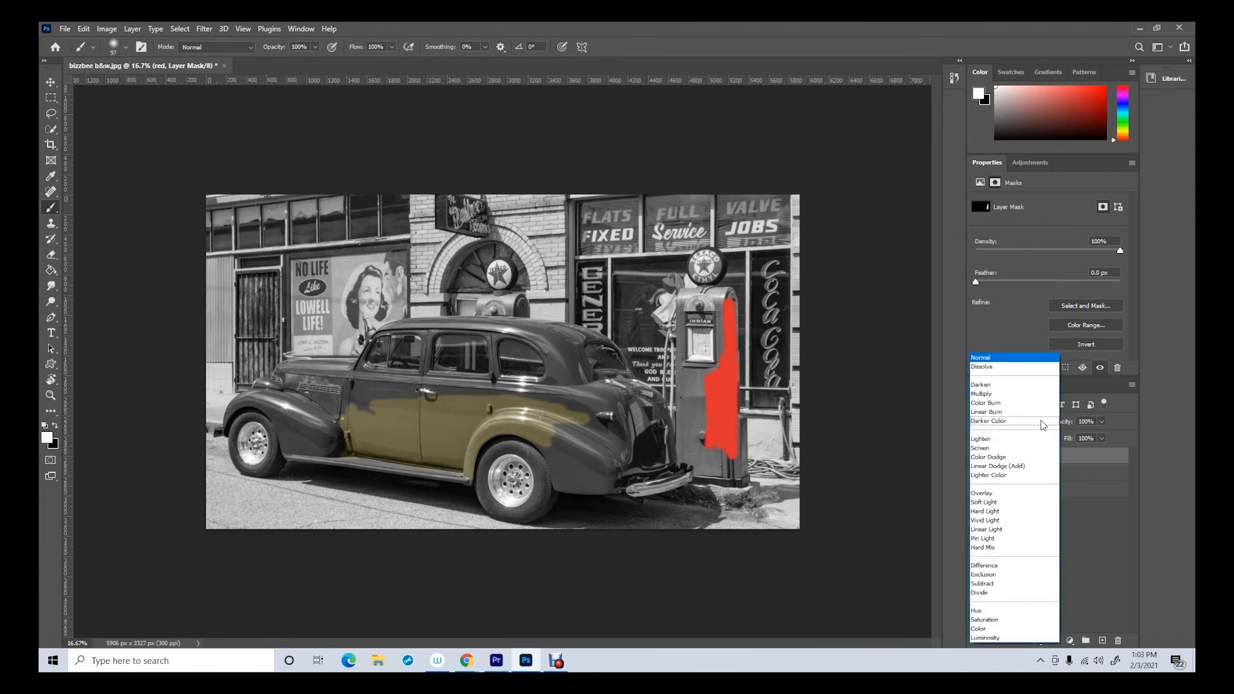
pyautogui.click(989, 503)
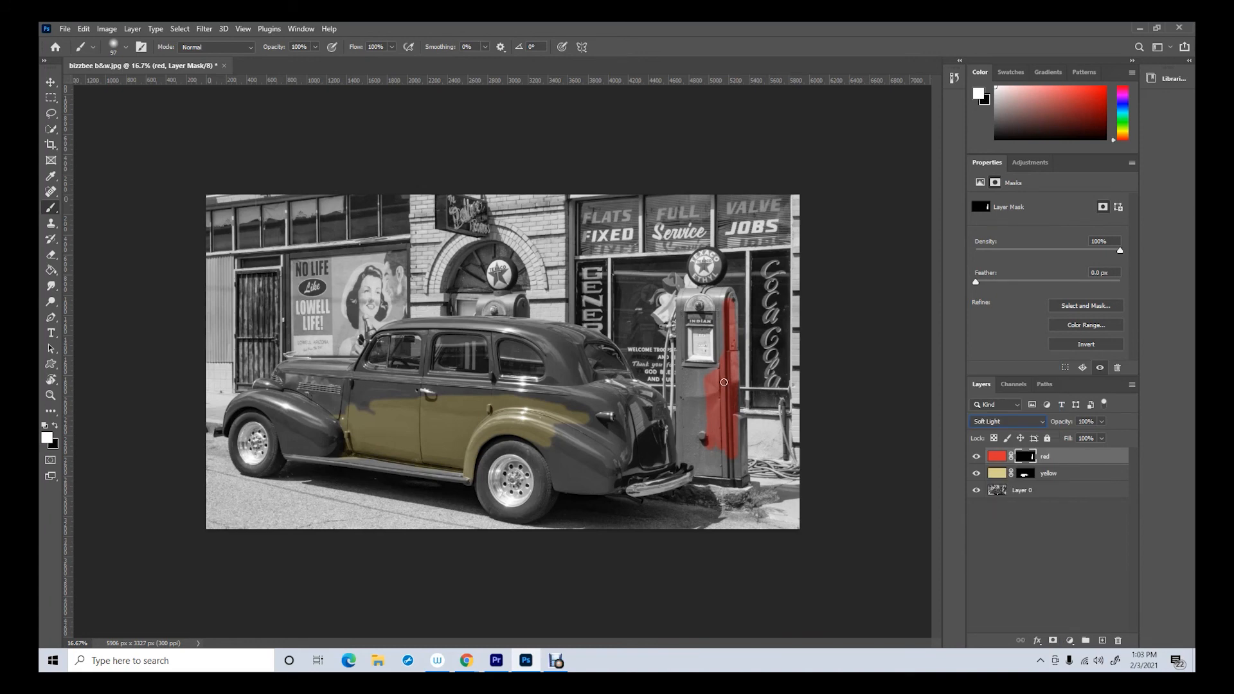
pyautogui.moveTo(701, 374)
pyautogui.mouseDown()
pyautogui.moveTo(684, 368)
pyautogui.moveTo(715, 366)
pyautogui.moveTo(720, 302)
pyautogui.mouseUp()
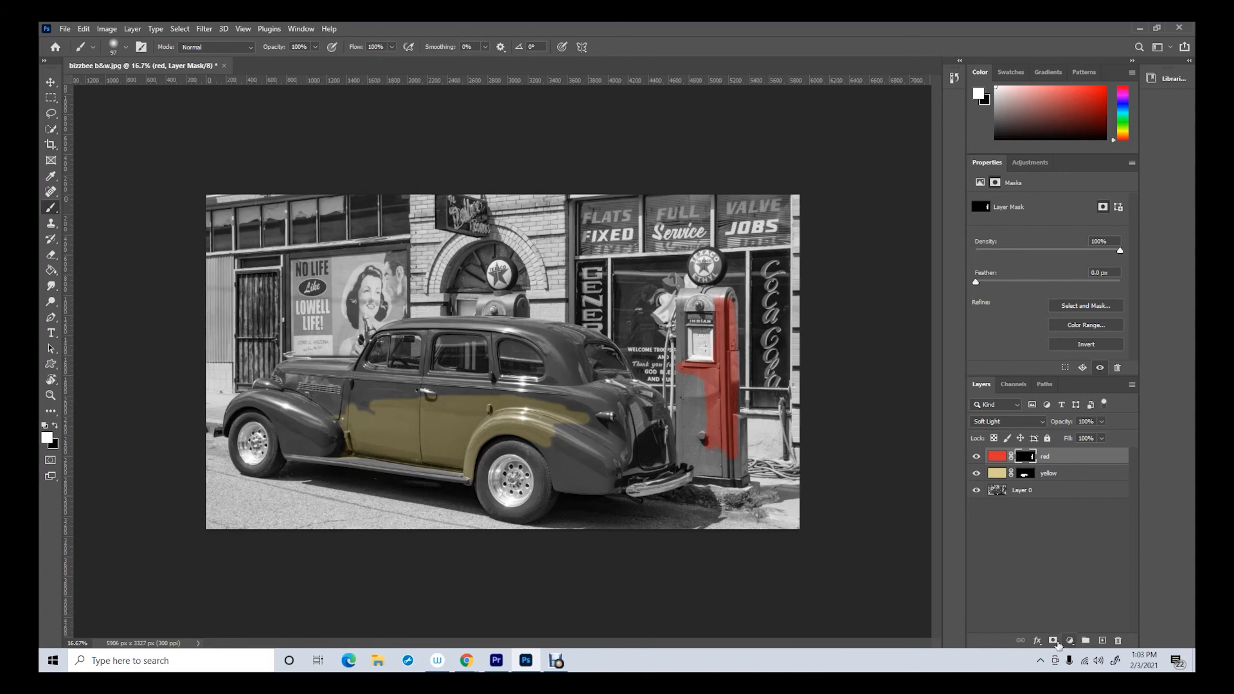
# Add a new layer above the red layer and set the foreground color to a muted green #96c77b
pyautogui.click(1103, 642)
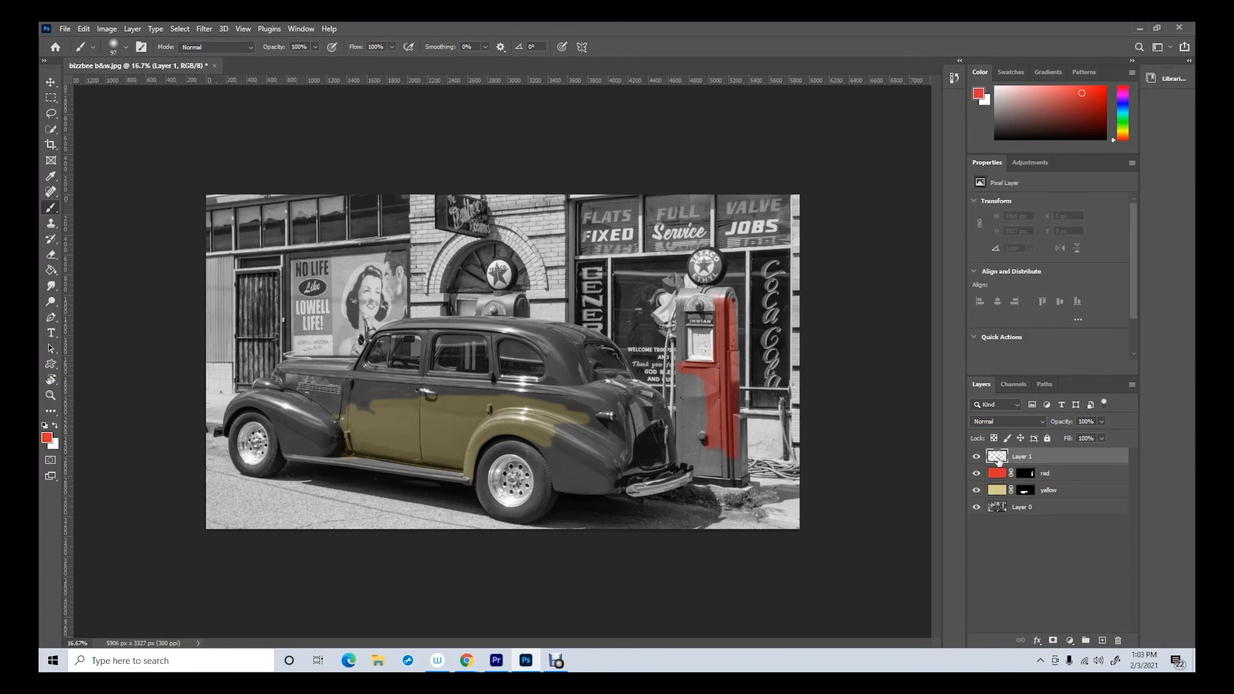
pyautogui.click(47, 439)
pyautogui.write('83c261')
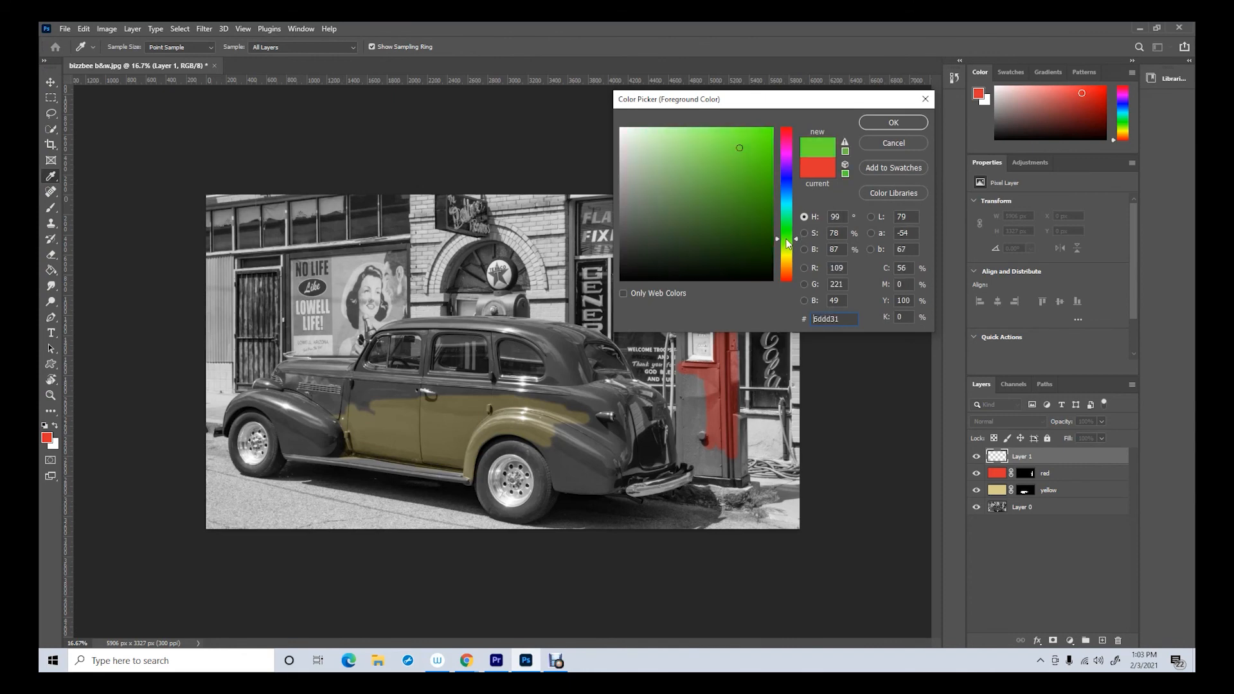
pyautogui.click(876, 122)
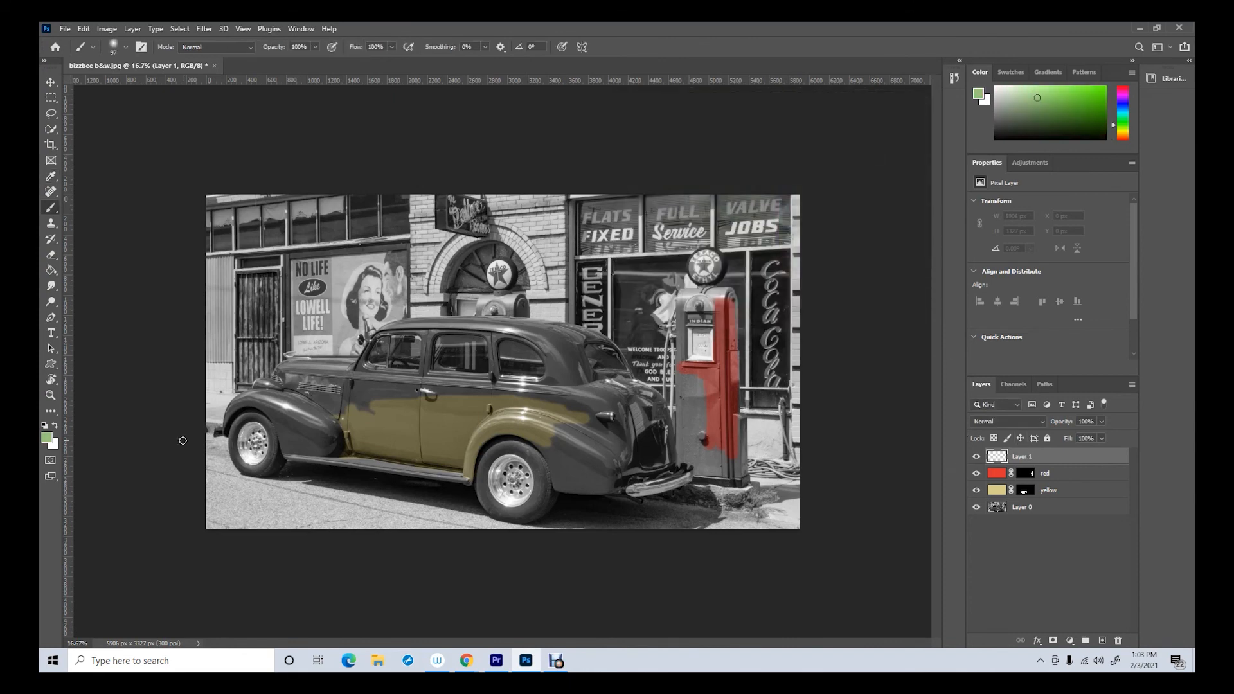
# Fill the new layer with green using the Paint Bucket, then add a layer mask and invert it to black
pyautogui.click(51, 270)
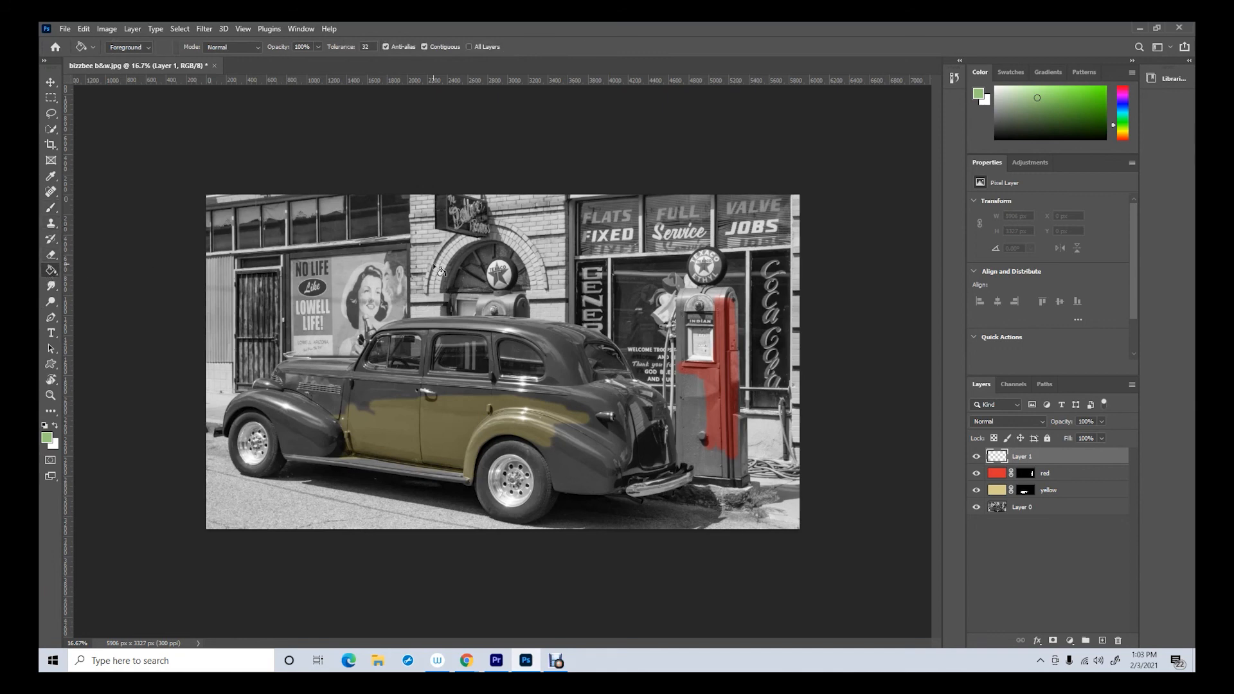
pyautogui.click(296, 370)
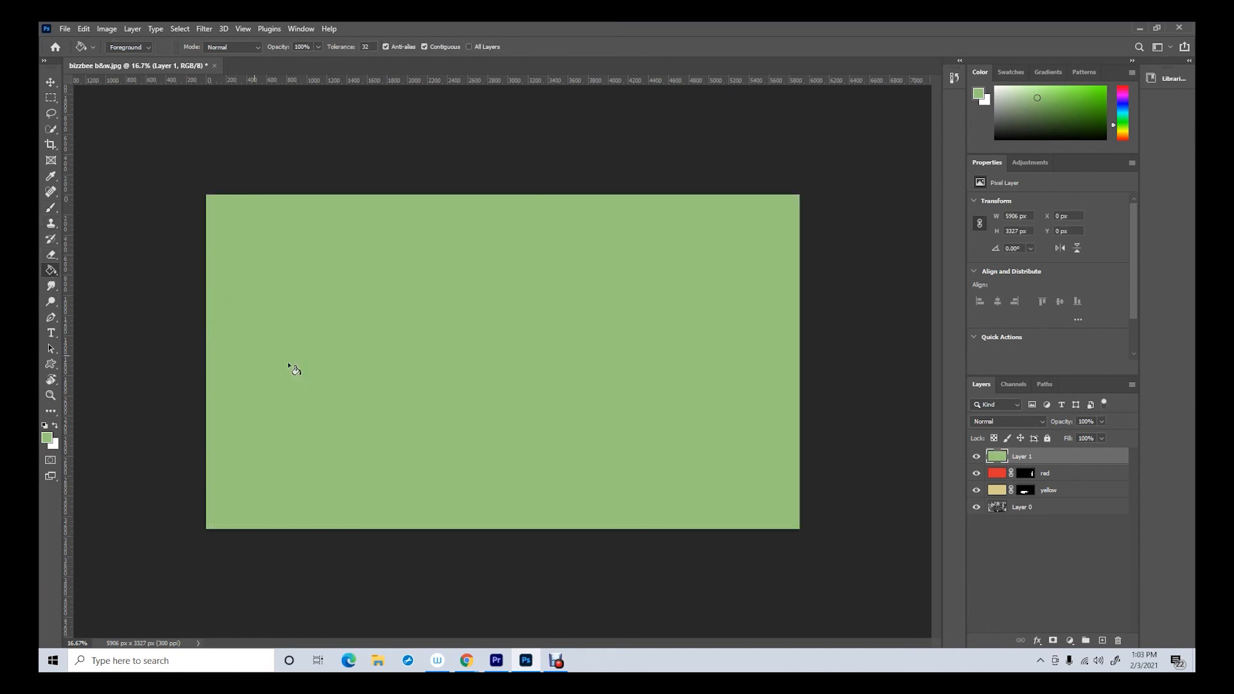
pyautogui.click(1052, 641)
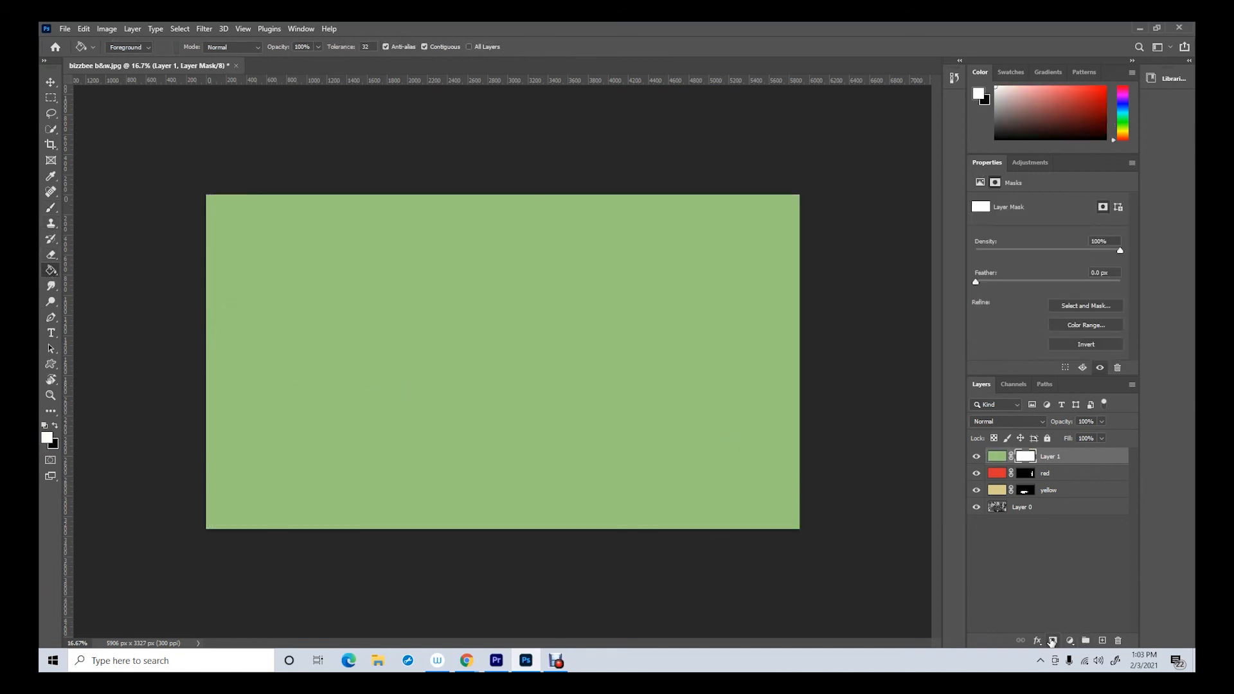
pyautogui.click(1086, 345)
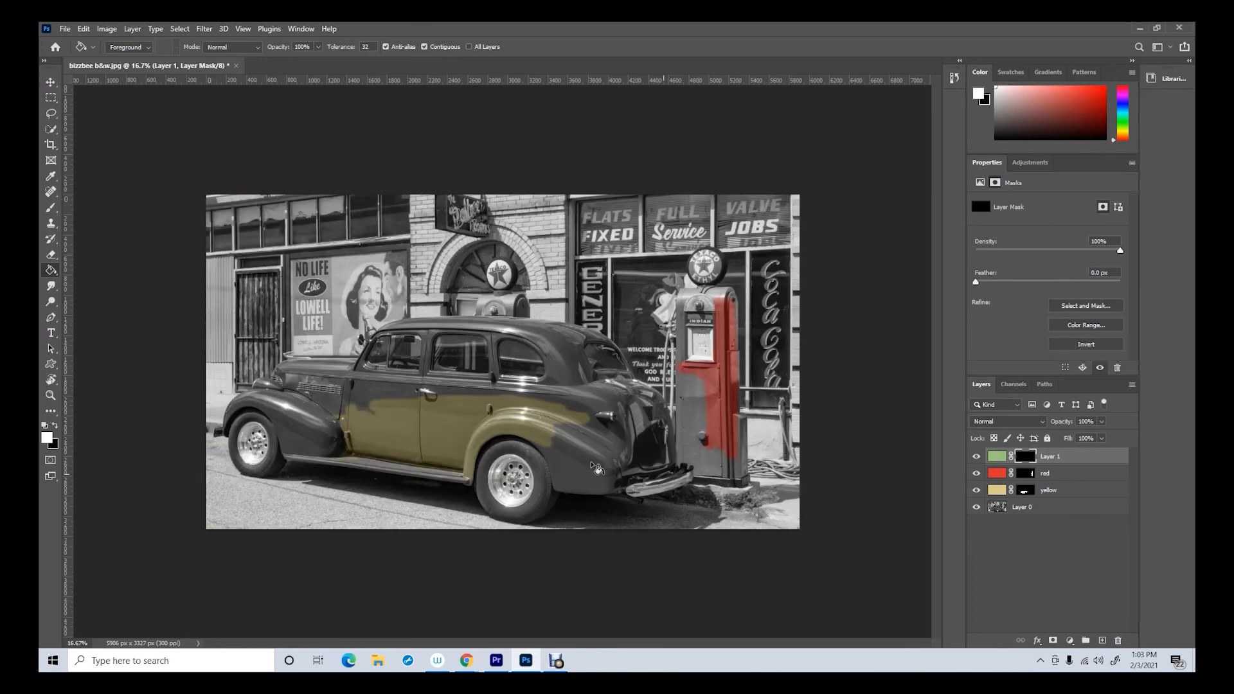
# Brush white on the green layer's mask over the corrugated door behind the car and set the layer's blend mode to Soft Light
pyautogui.click(51, 209)
pyautogui.moveTo(256, 296)
pyautogui.mouseDown()
pyautogui.moveTo(260, 339)
pyautogui.moveTo(270, 286)
pyautogui.moveTo(279, 341)
pyautogui.moveTo(274, 272)
pyautogui.moveTo(245, 275)
pyautogui.moveTo(241, 301)
pyautogui.moveTo(254, 283)
pyautogui.mouseUp()
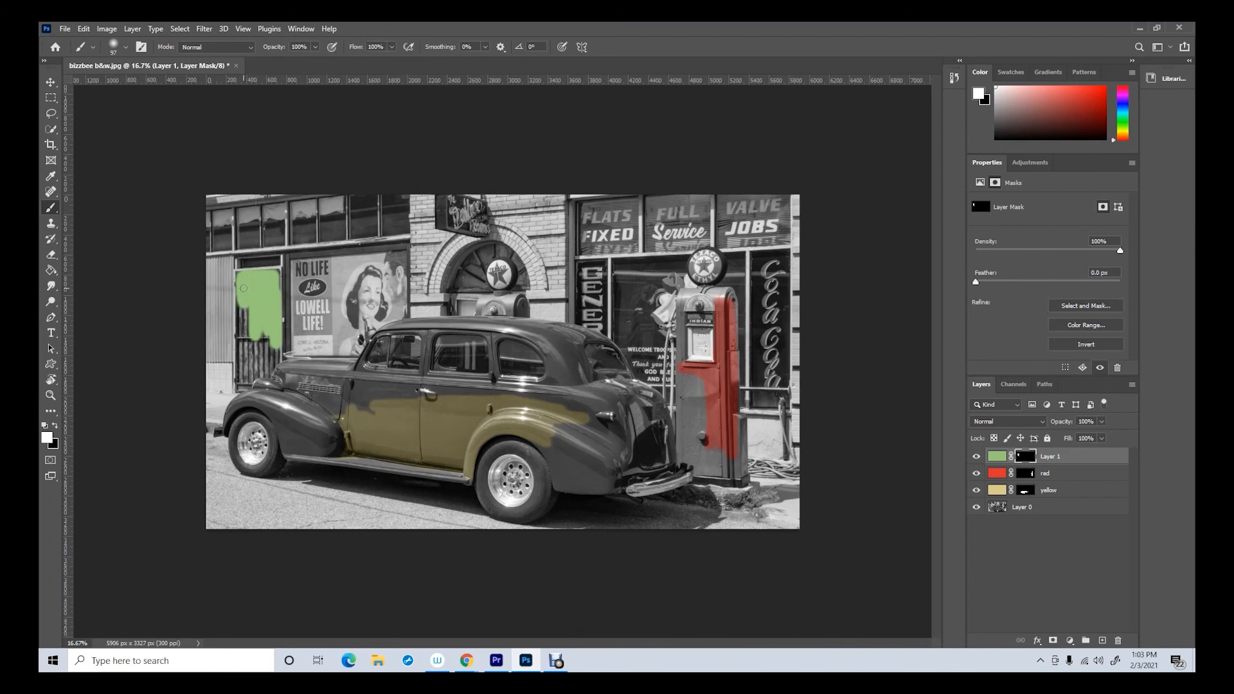
pyautogui.click(1043, 422)
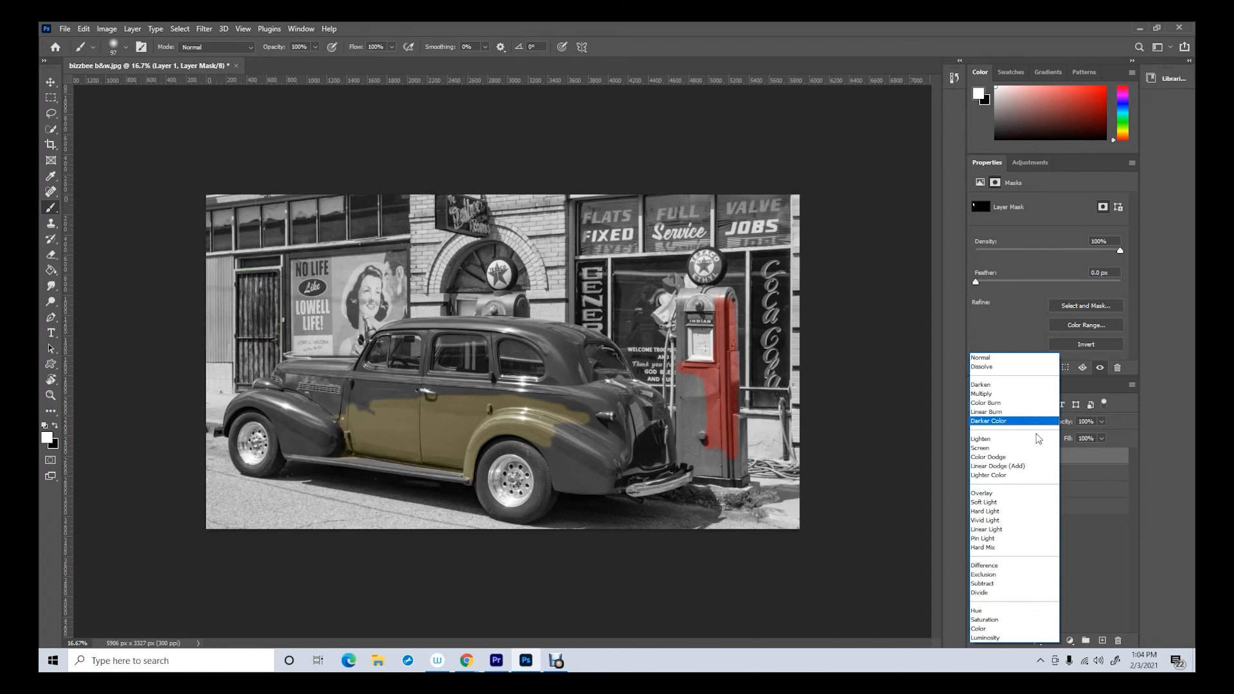
pyautogui.click(997, 503)
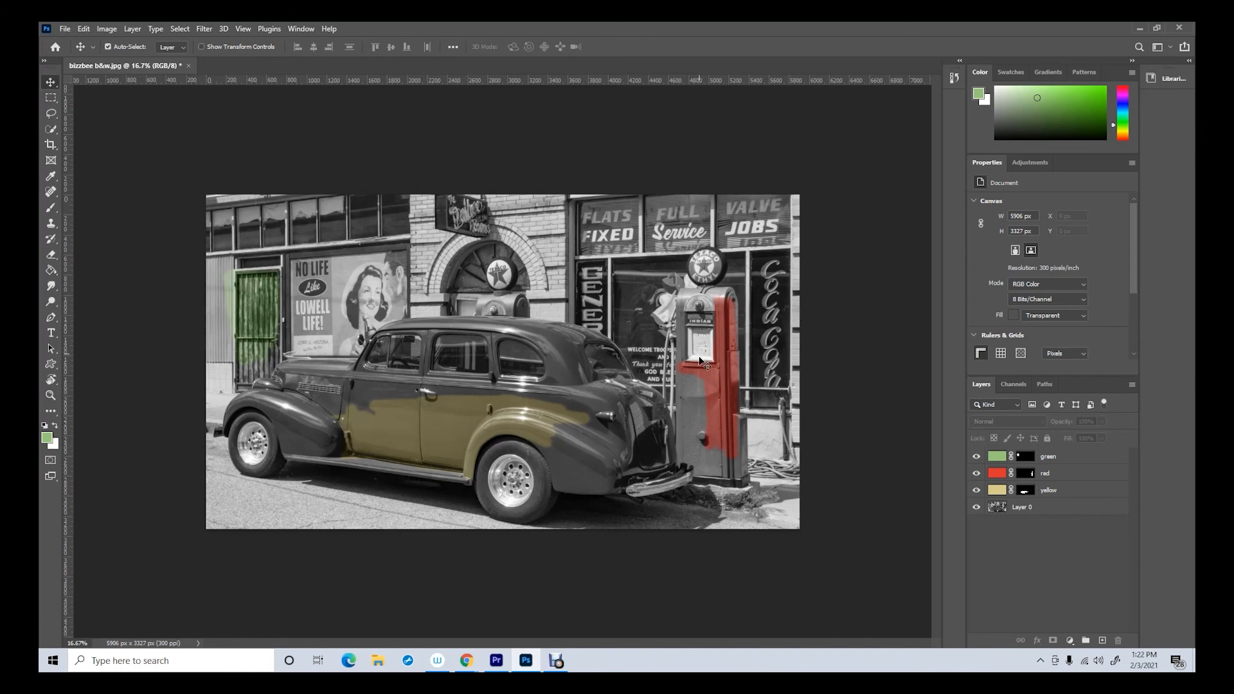
# Examine the Red channel and the Green channel each on their own, and return to the layer list
pyautogui.click(1016, 385)
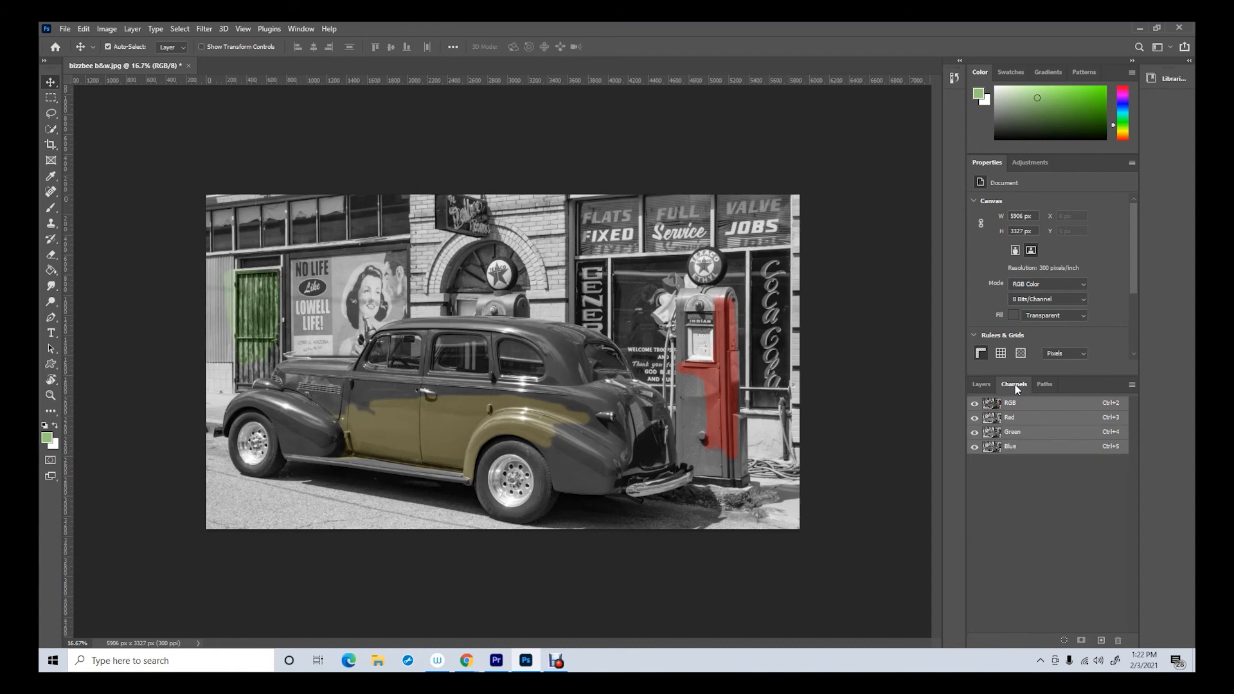
pyautogui.click(1018, 419)
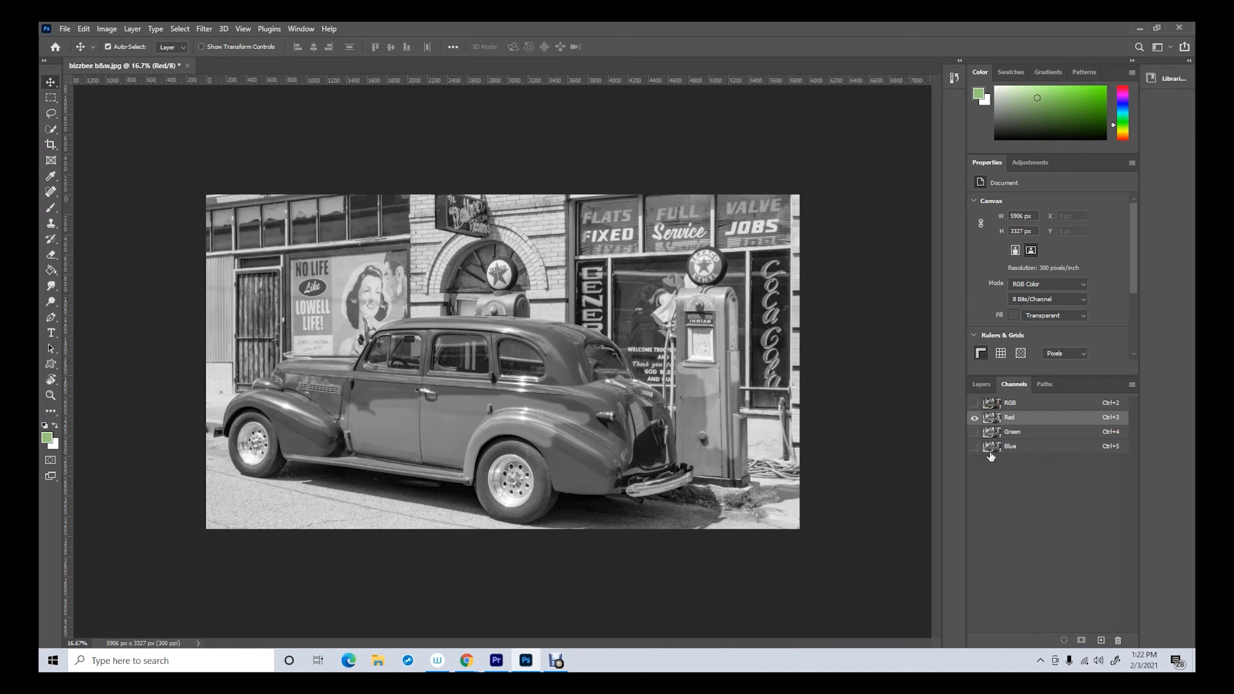
pyautogui.click(974, 432)
pyautogui.click(975, 417)
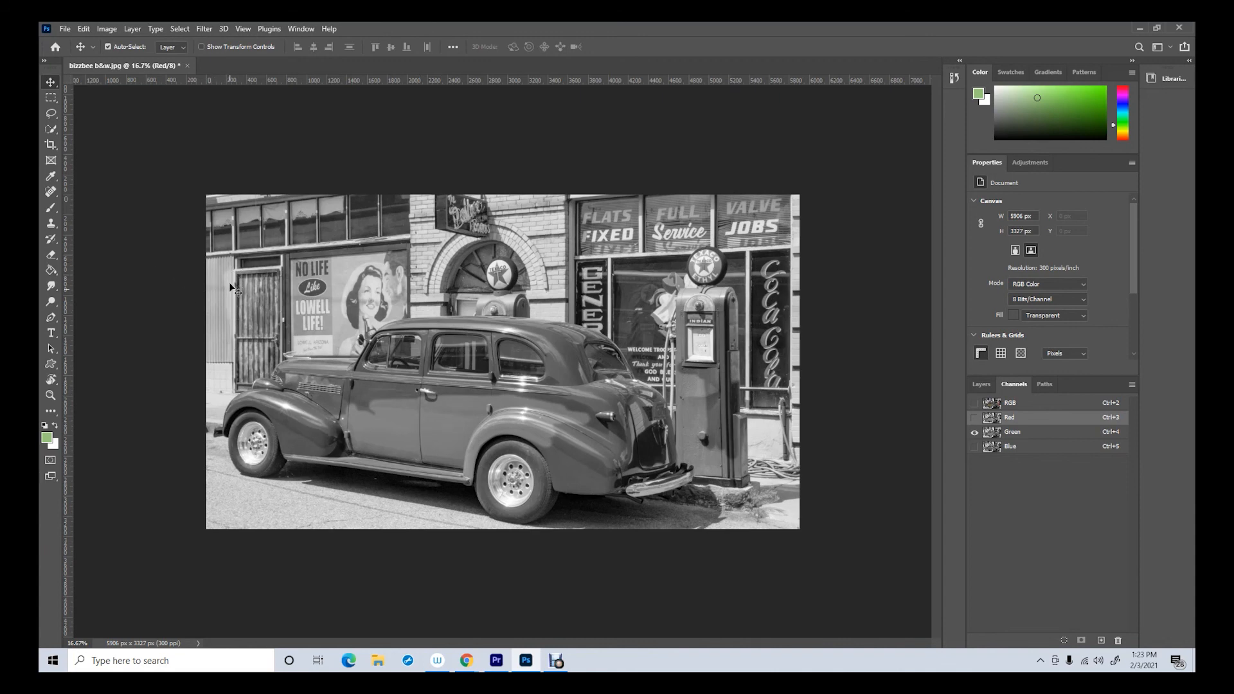
pyautogui.press('F7')
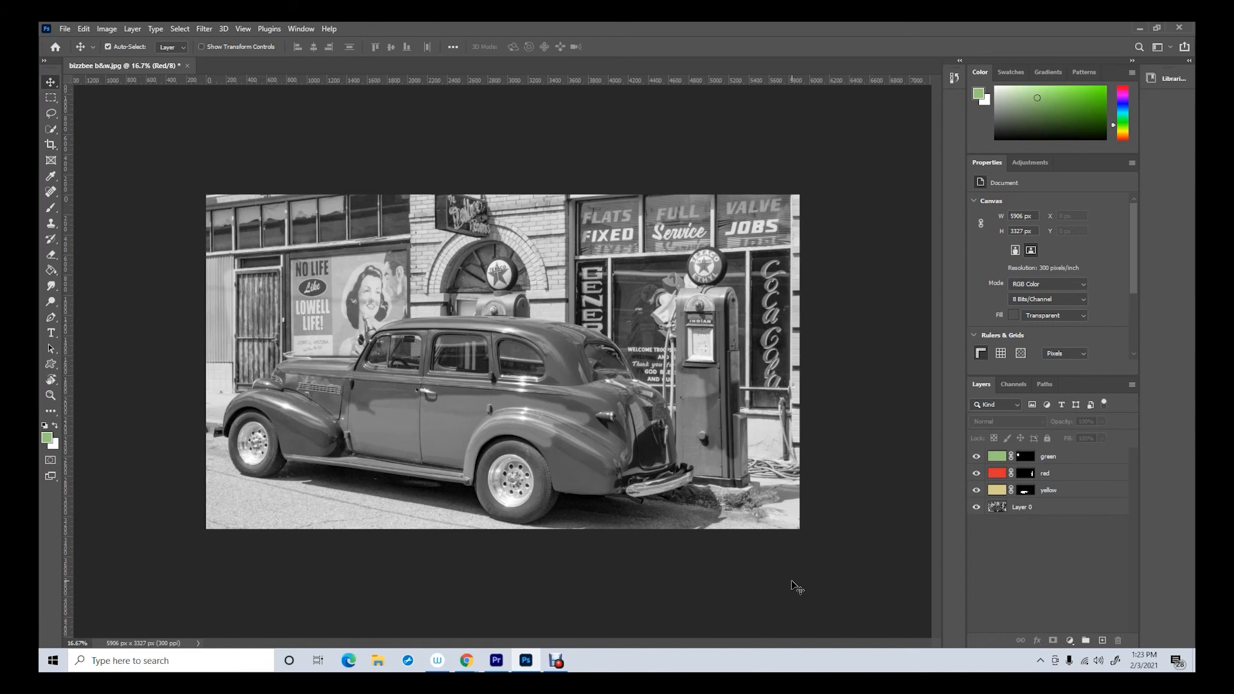